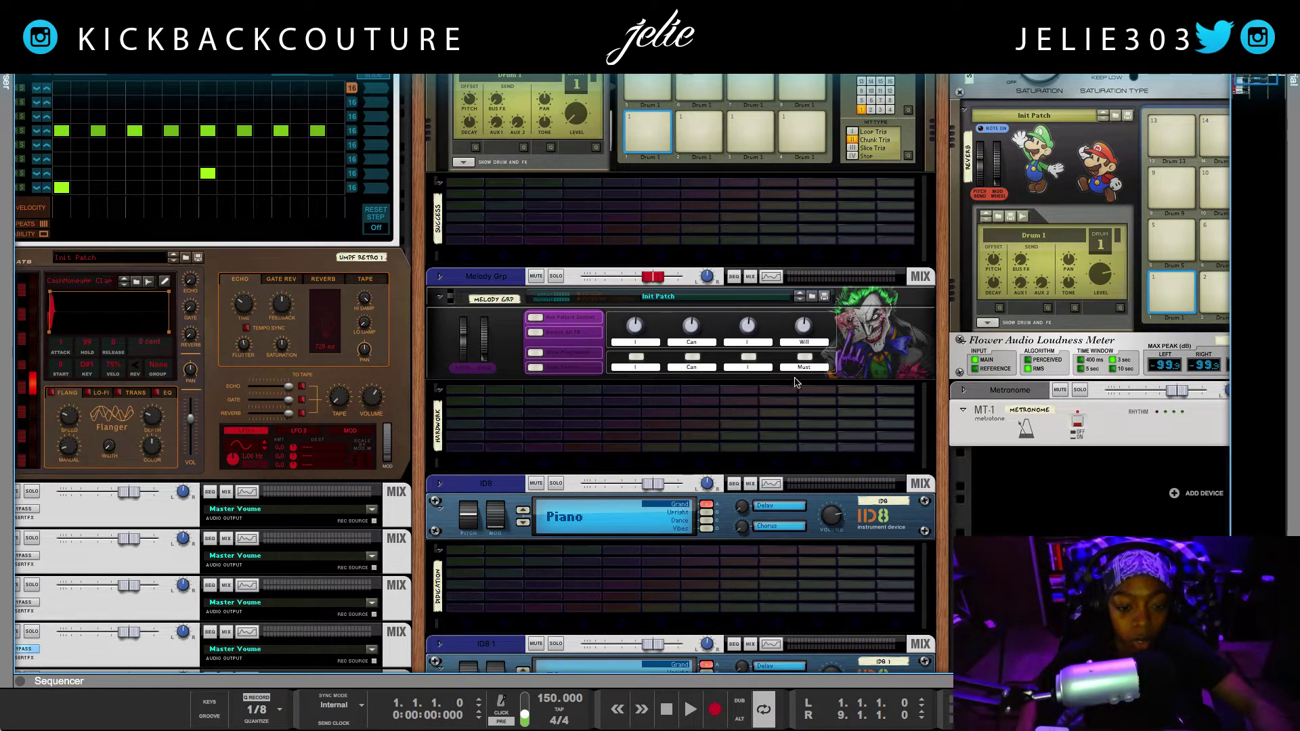
# - Add Papermate 148bpm.mid from the Drenched By Design Midi Kit to the ID8 1 track at bar 1 and play it
pyautogui.scroll(-4, 796, 383)
pyautogui.click(733, 377)
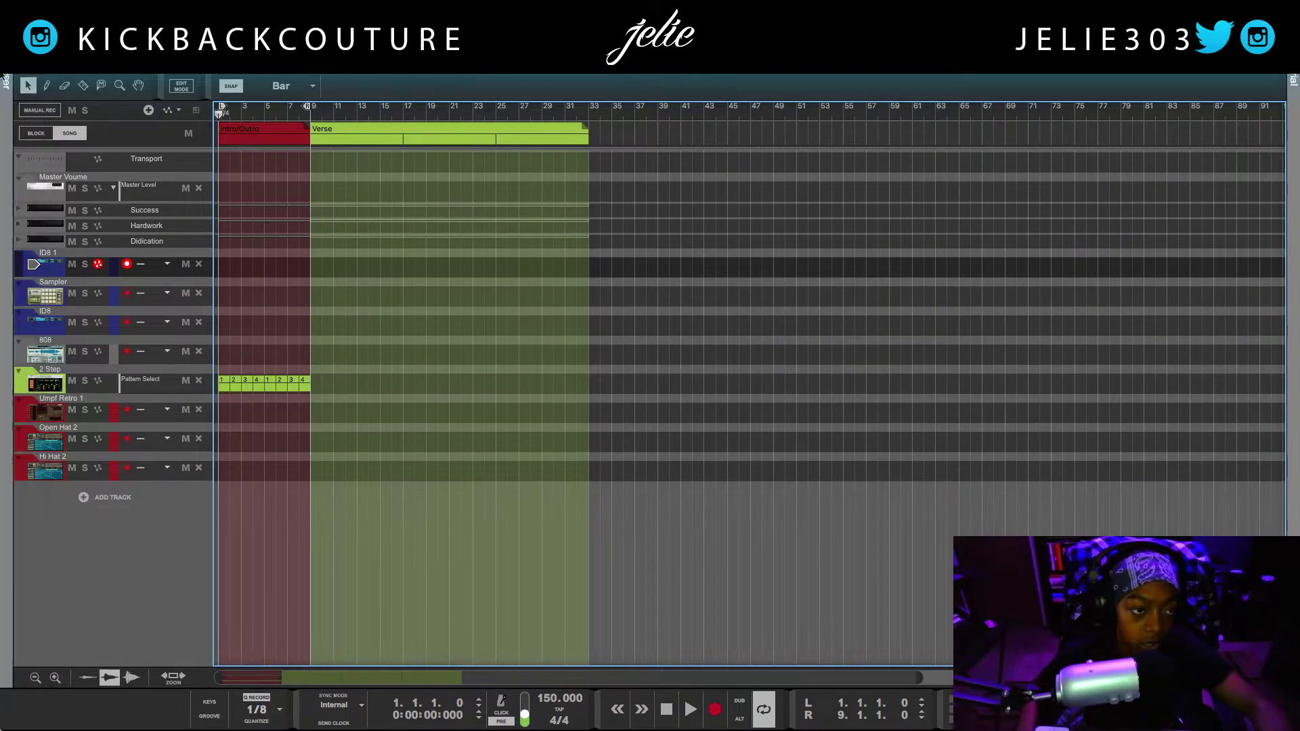
pyautogui.press('F3')
pyautogui.click(83, 416)
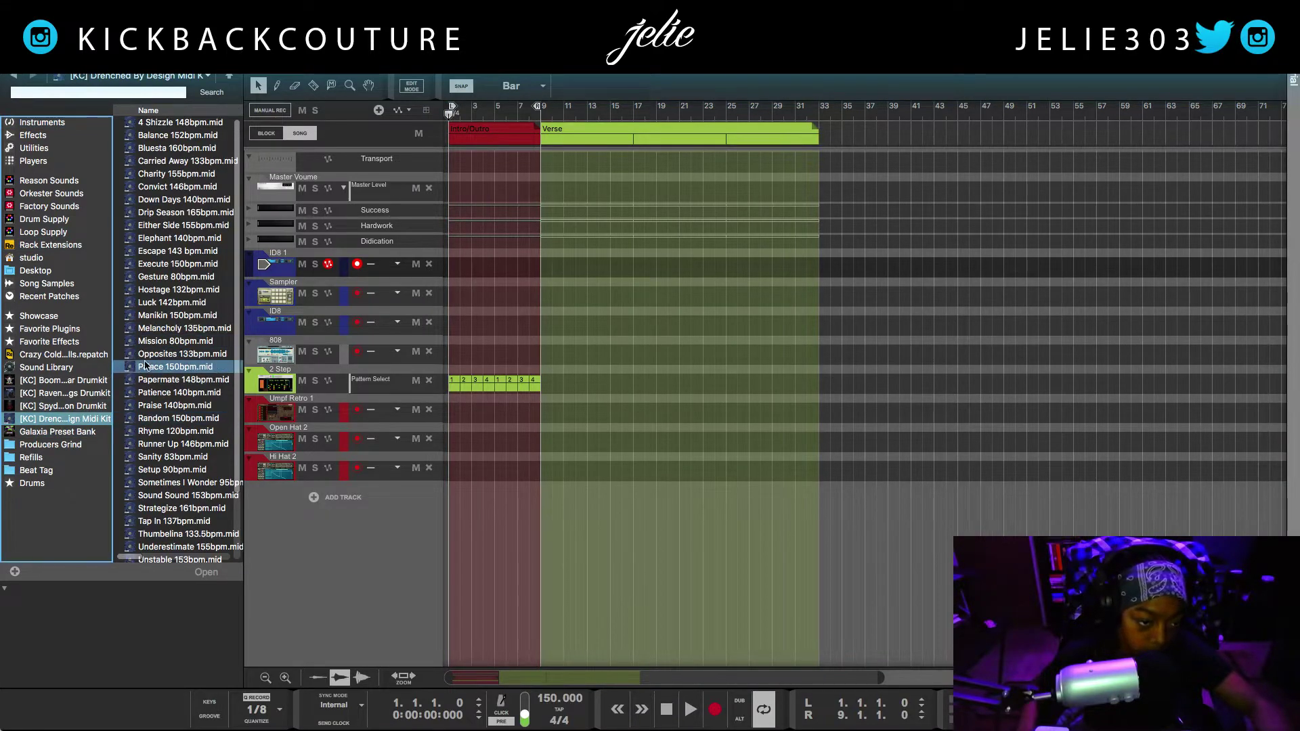
pyautogui.moveTo(164, 378); pyautogui.dragTo(441, 275)
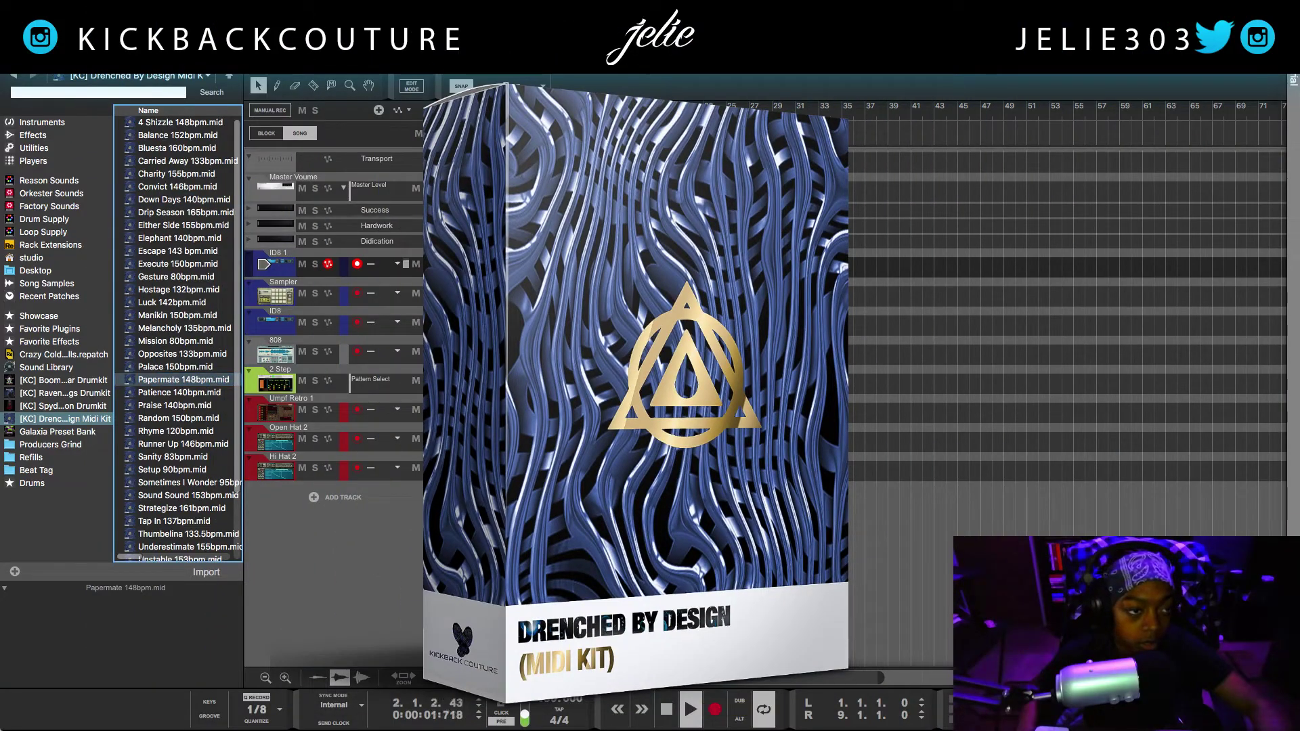
pyautogui.press('F3')
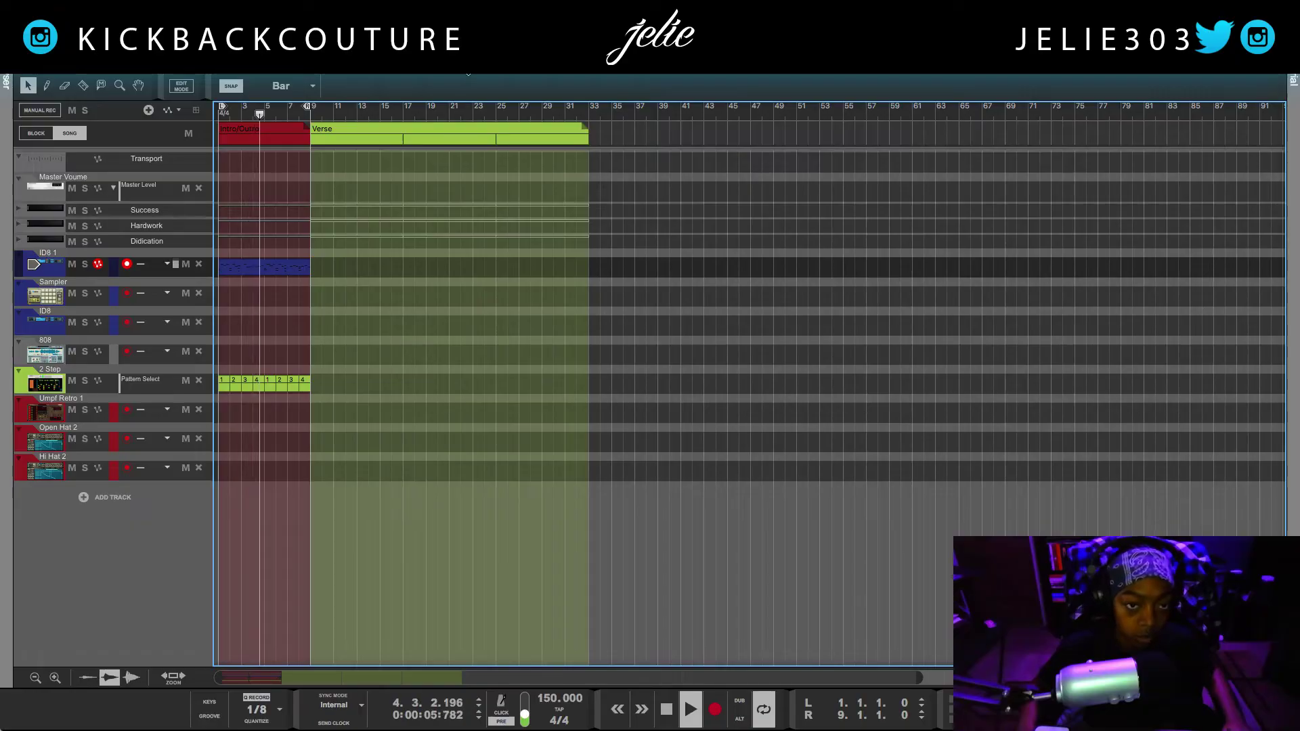
# - Raise the mod wheel of the ID8 1 piano to 127 in the rack and stop playback
pyautogui.press('F6')
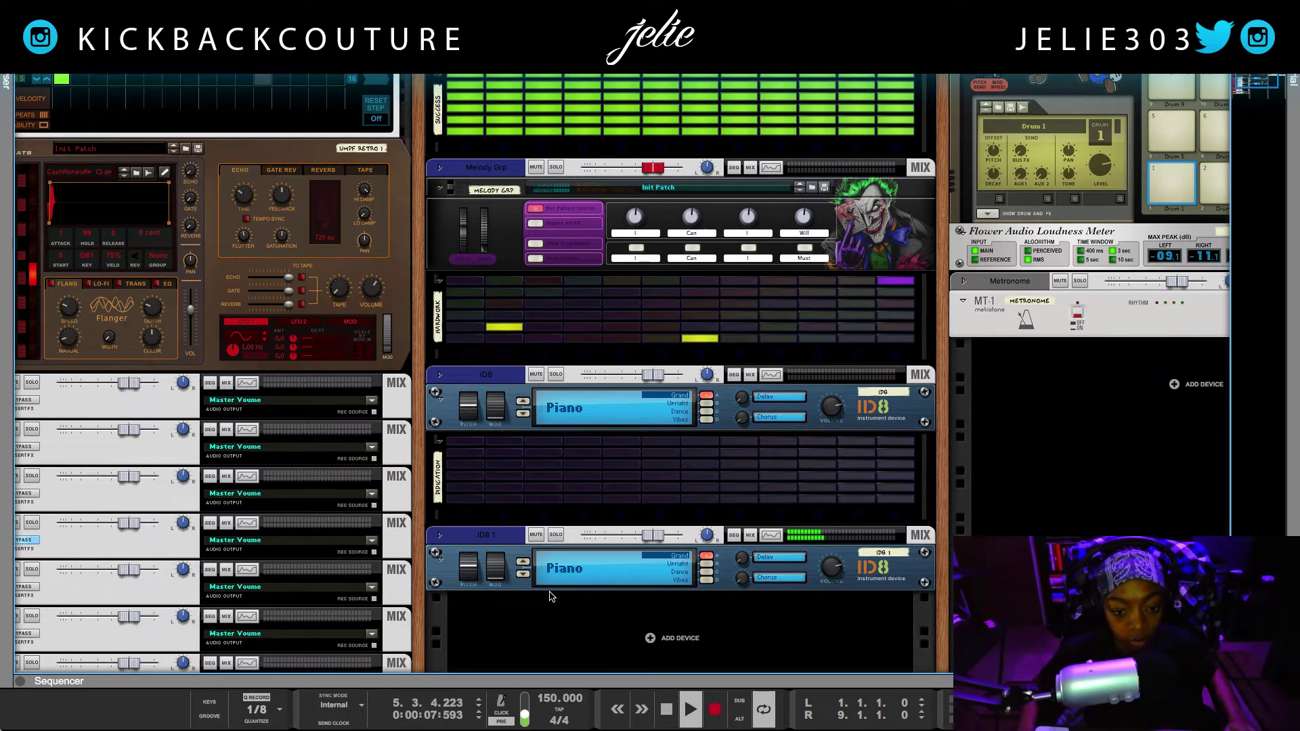
pyautogui.click(503, 550)
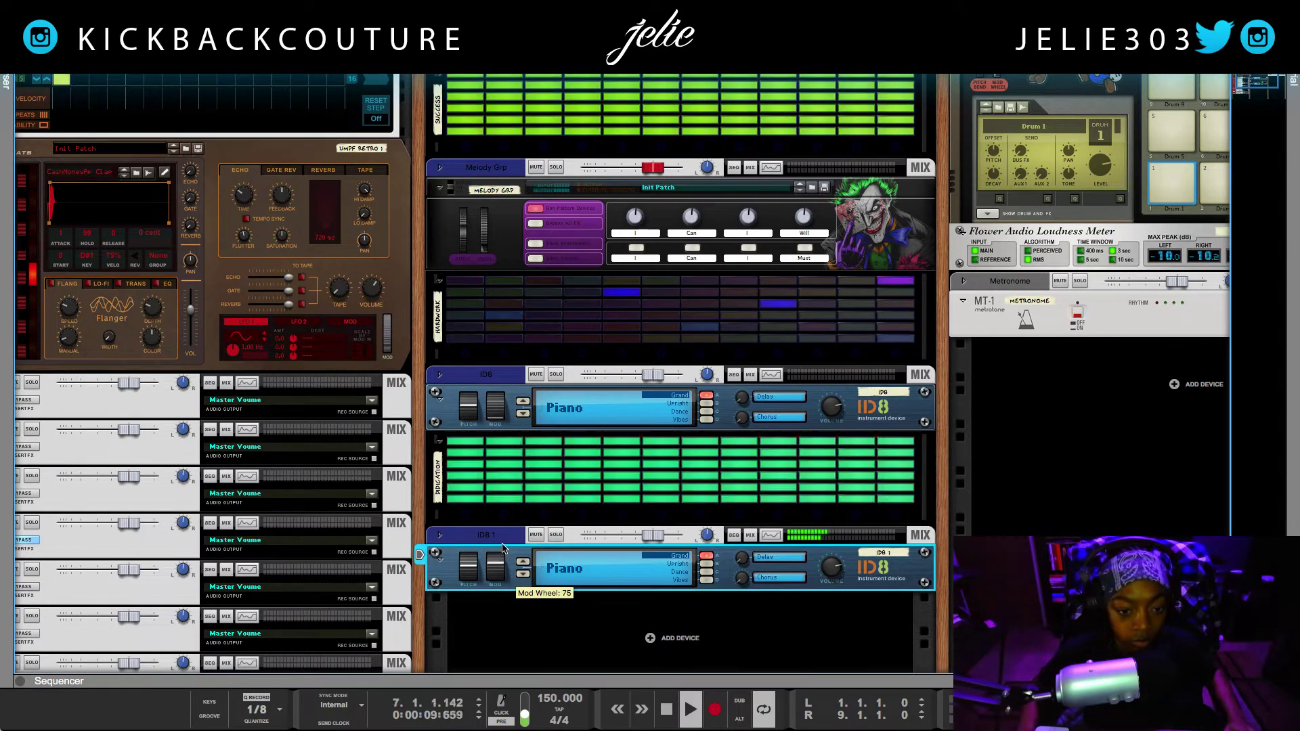
pyautogui.moveTo(503, 550); pyautogui.dragTo(505, 523)
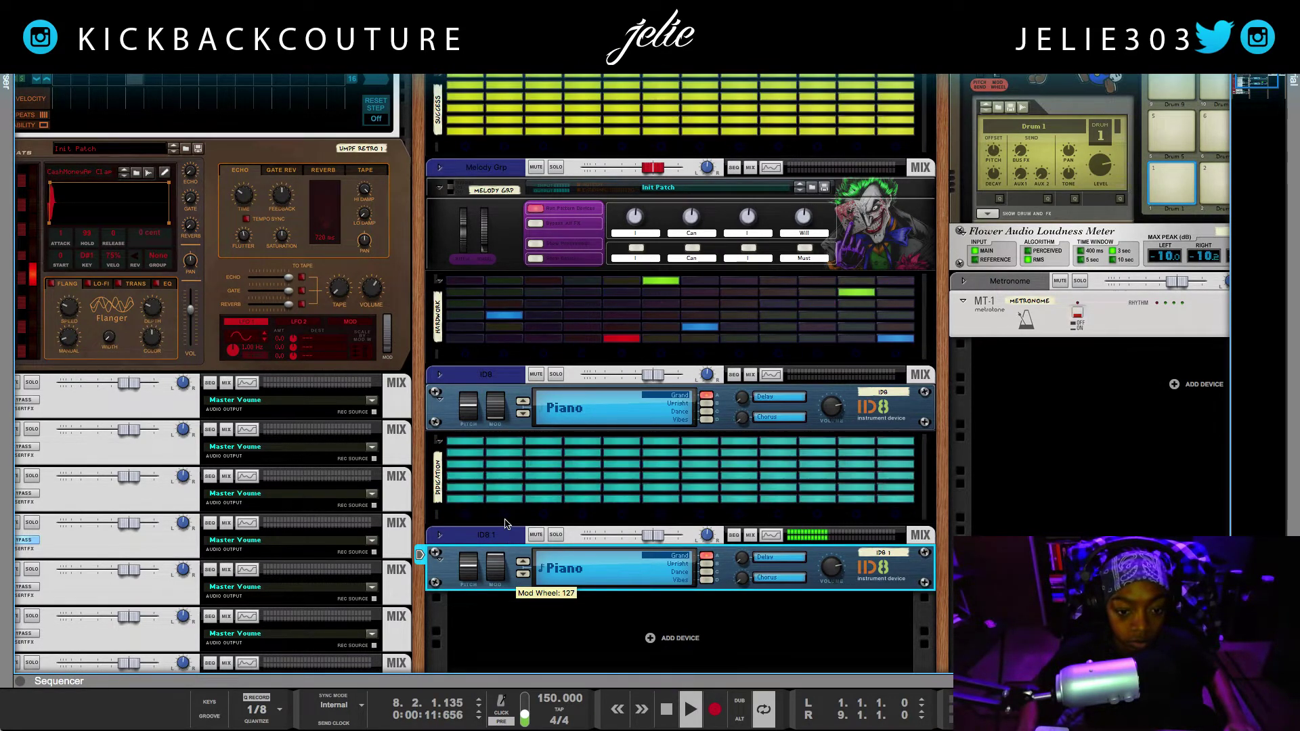
pyautogui.scroll(-1, 542, 575)
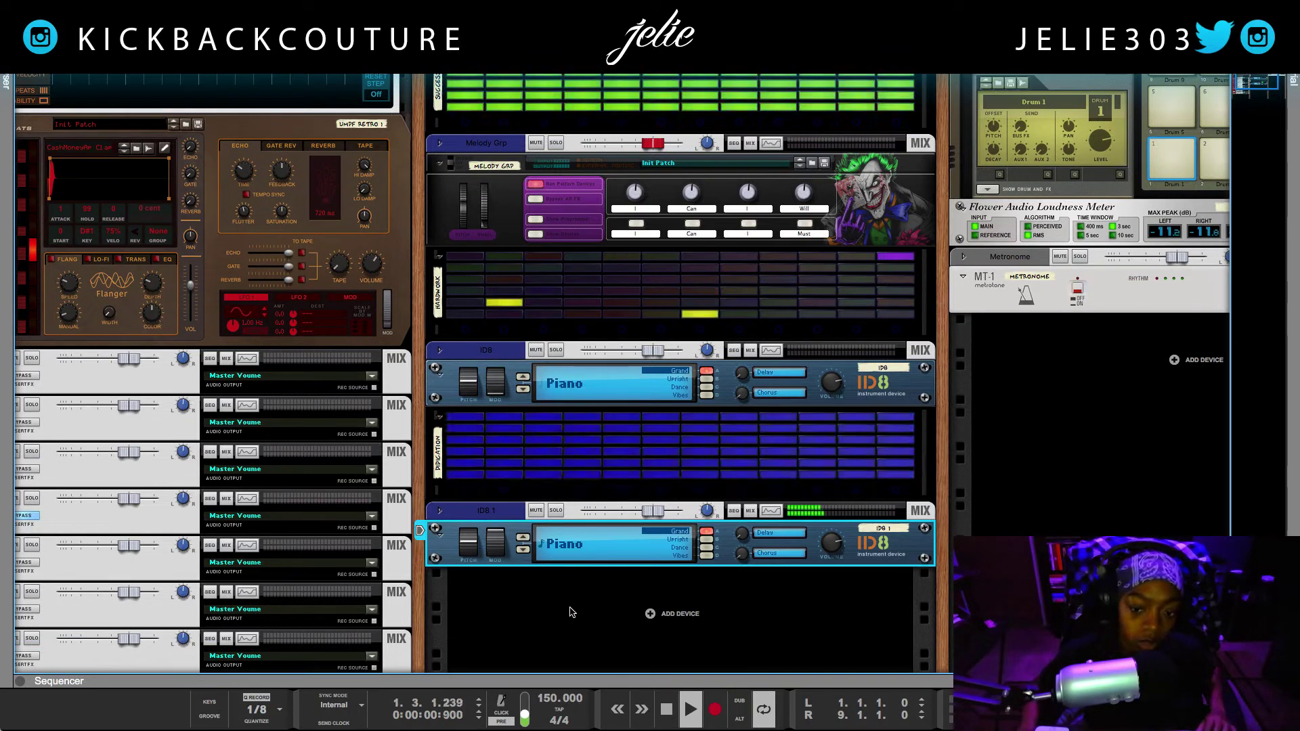
pyautogui.scroll(-2, 535, 606)
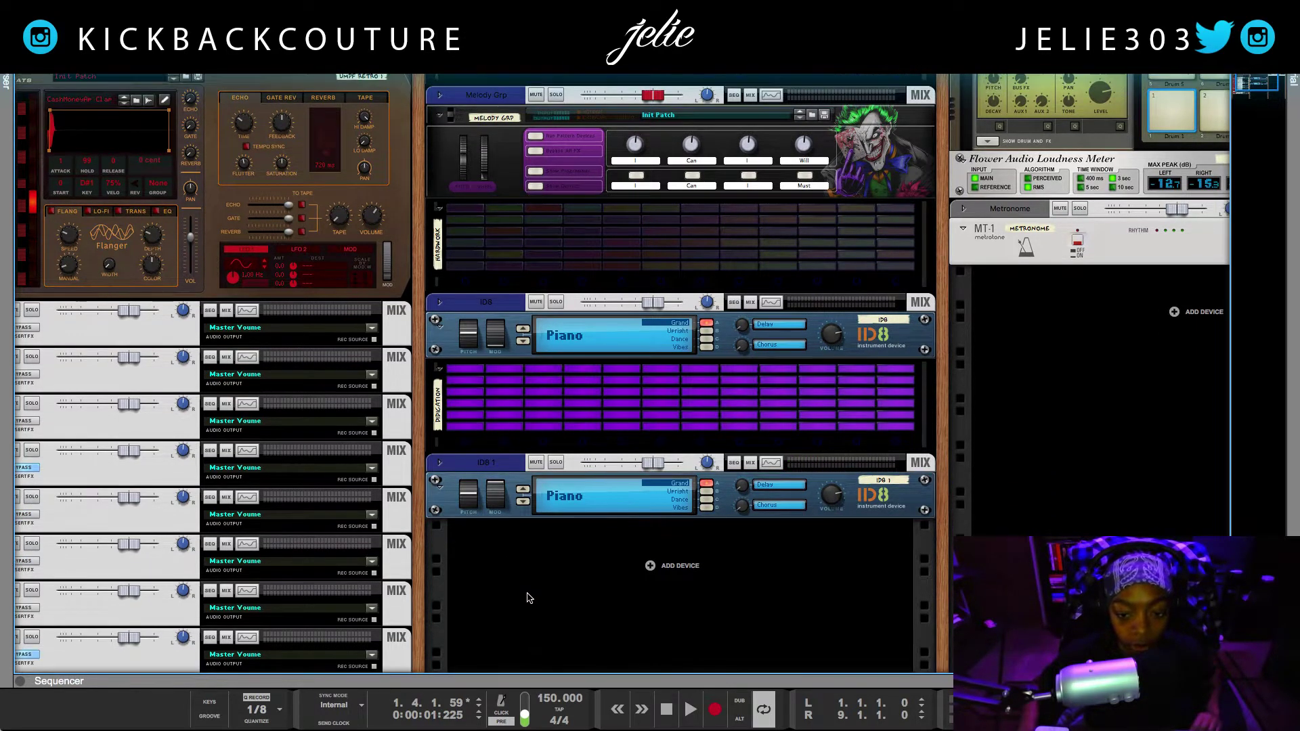
# - Expand the ID8 1 mix channel and show its insert FX section
pyautogui.click(445, 501)
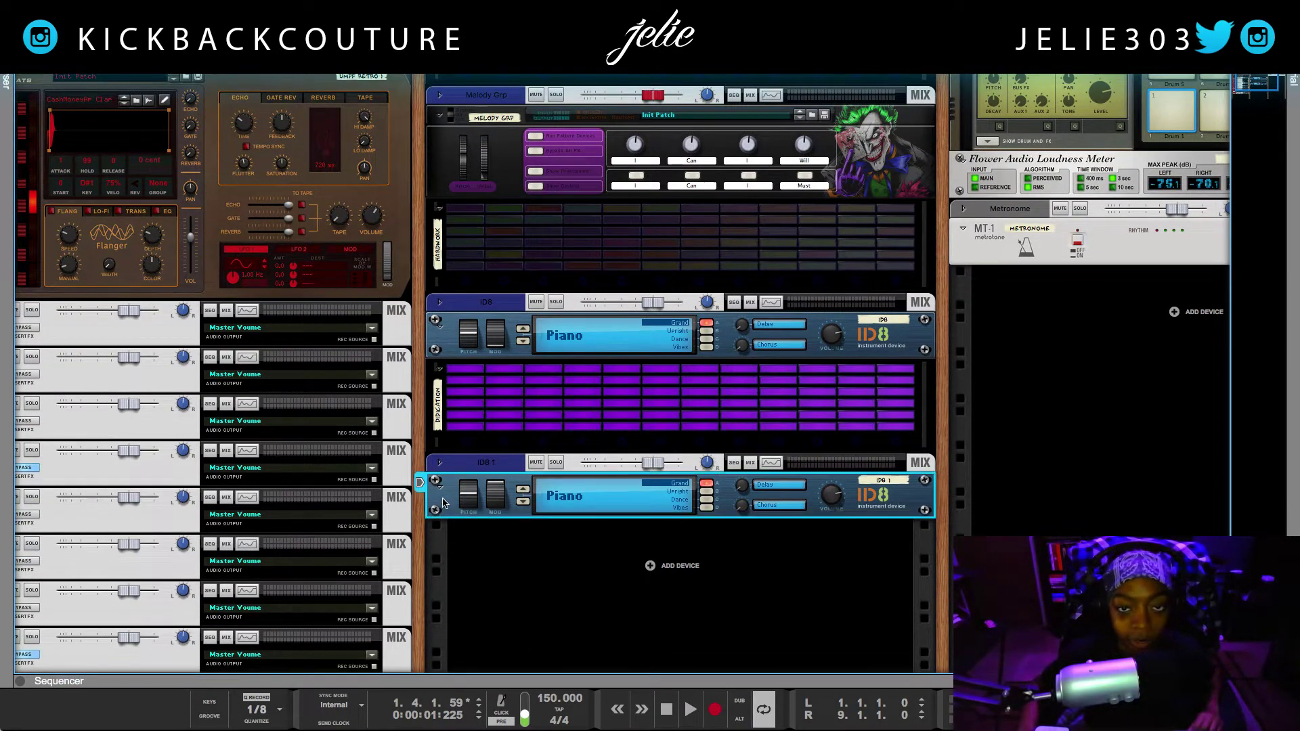
pyautogui.click(456, 449)
pyautogui.click(468, 480)
pyautogui.click(441, 469)
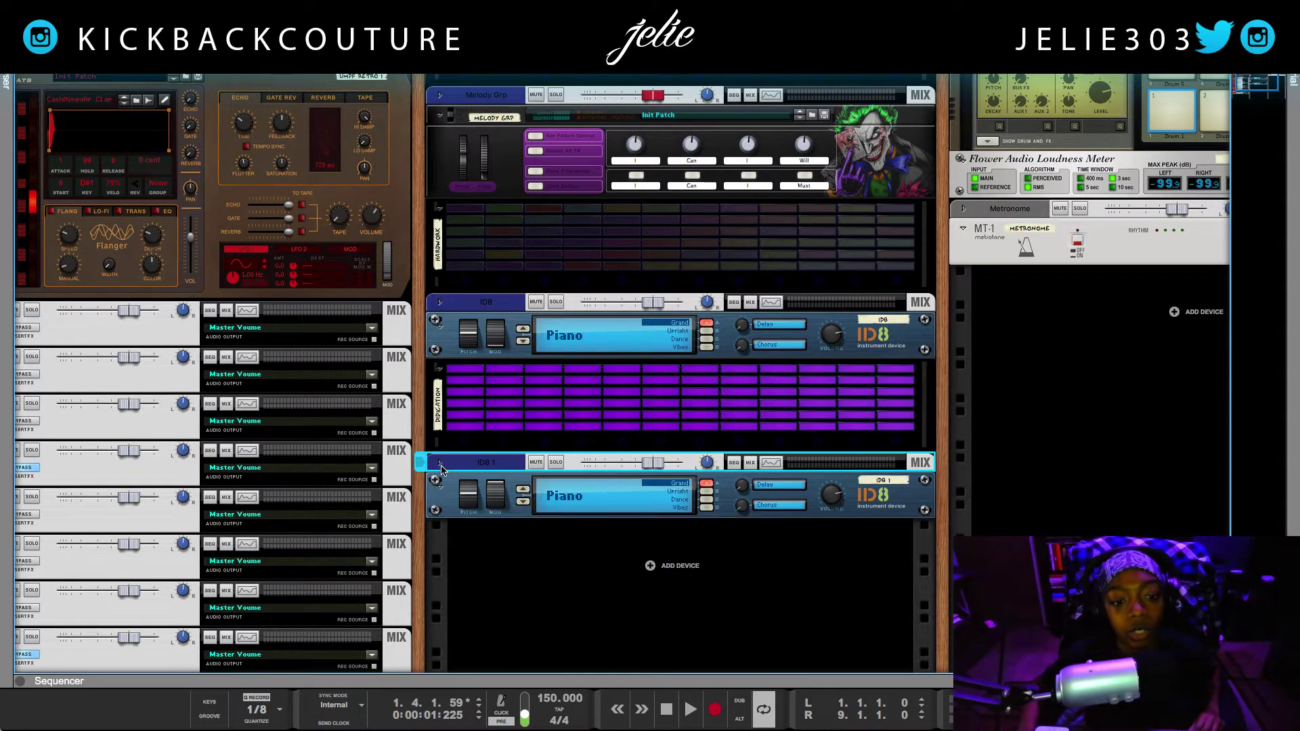
pyautogui.click(438, 464)
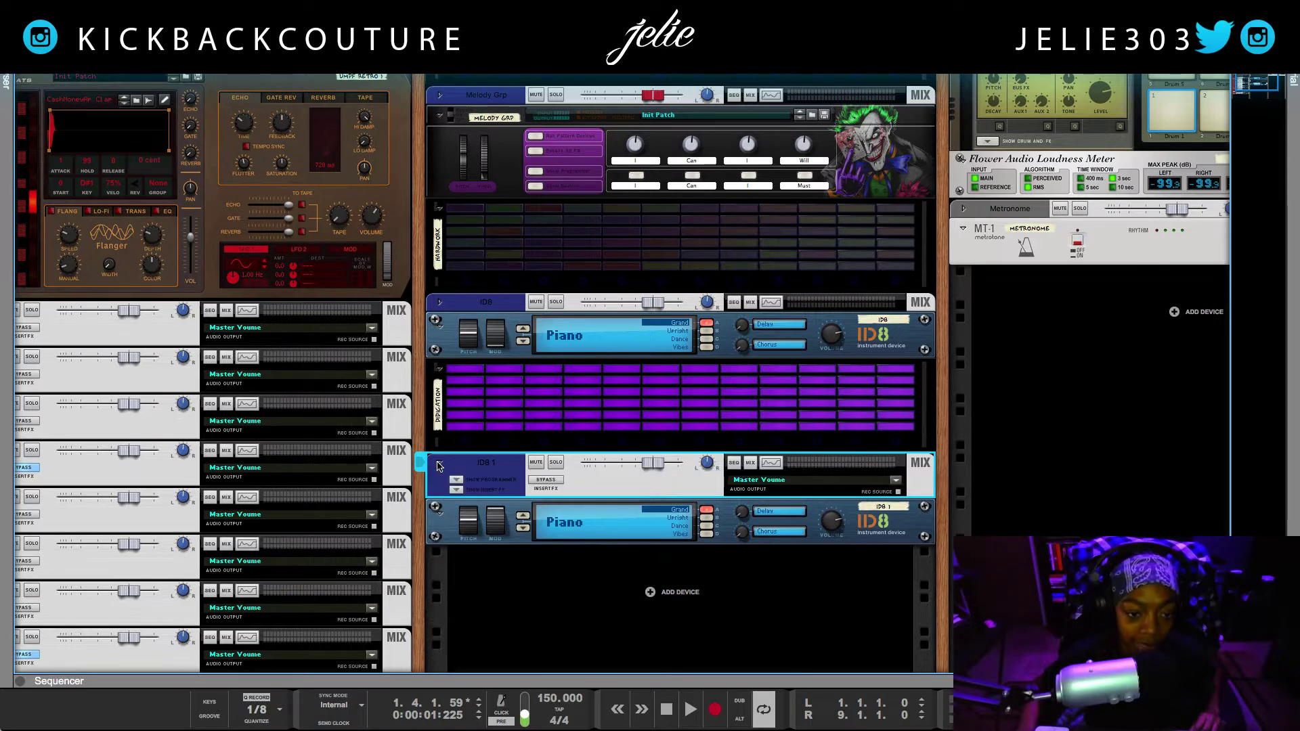
pyautogui.click(457, 491)
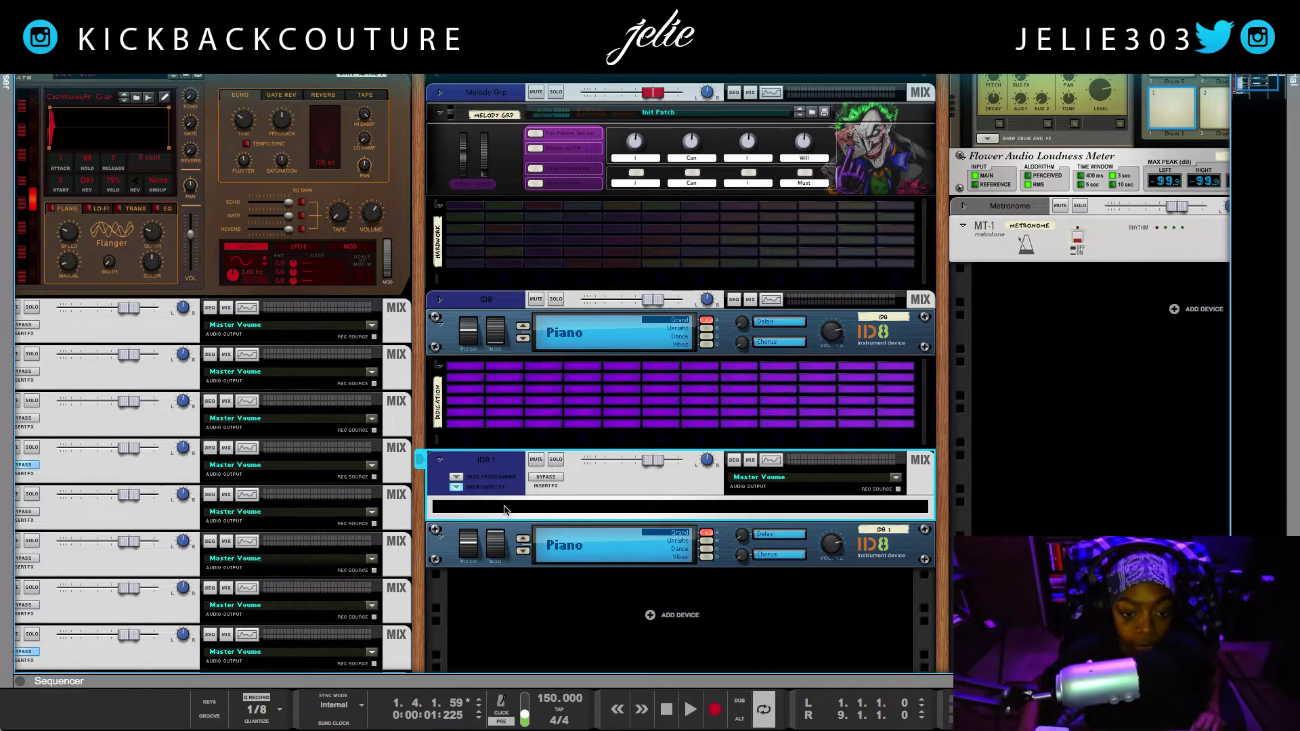
pyautogui.rightClick(504, 509)
pyautogui.moveTo(571, 437)
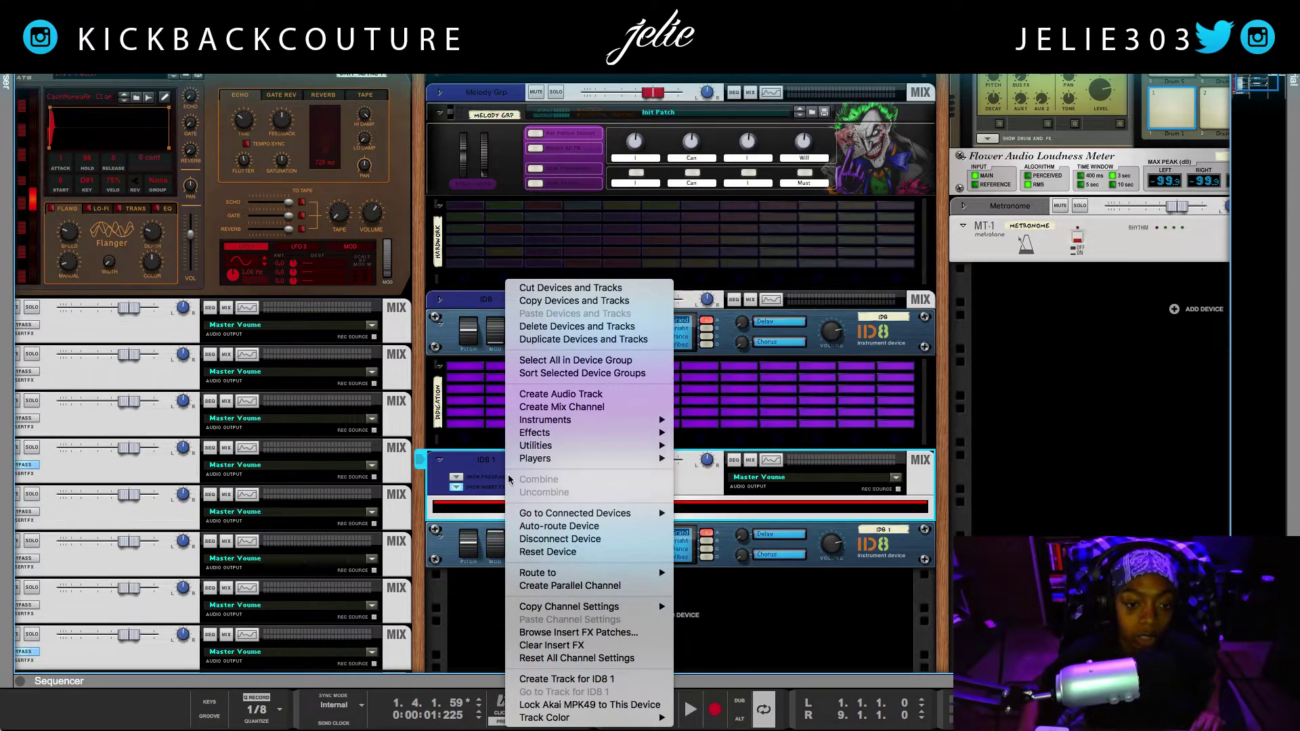
pyautogui.click(480, 471)
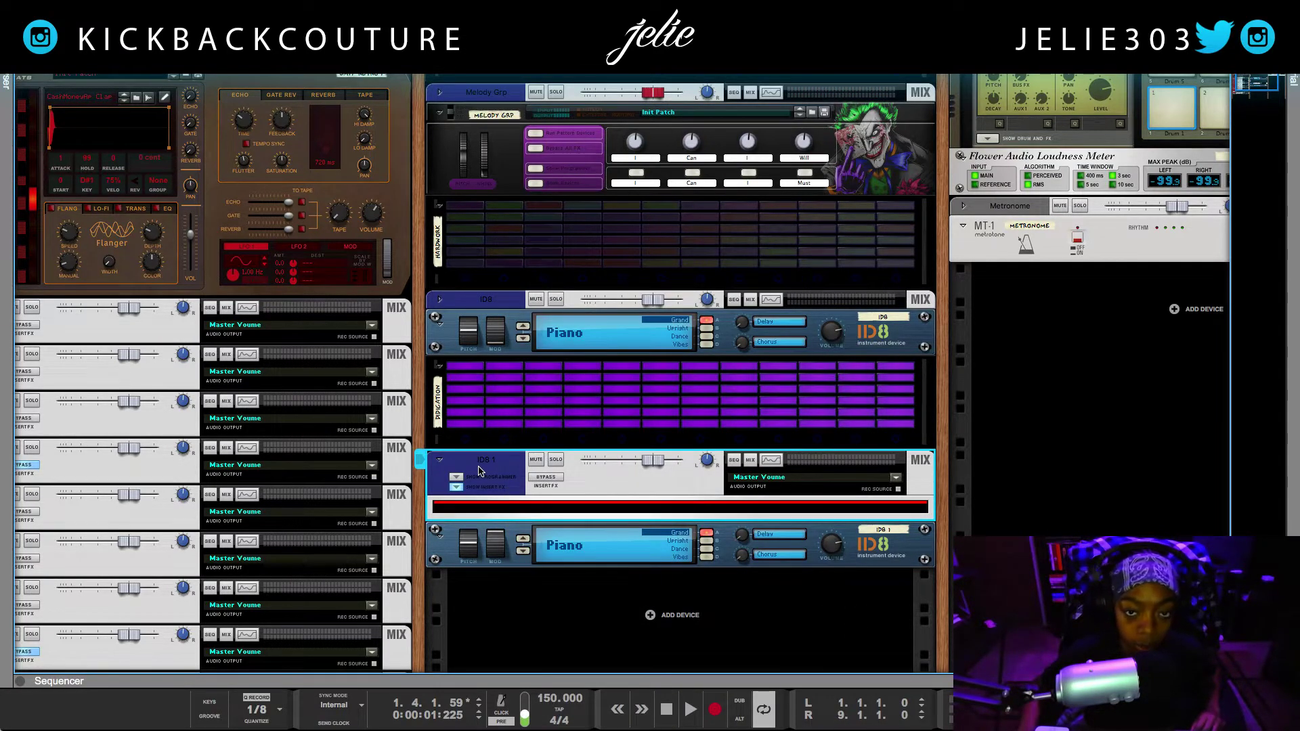
pyautogui.rightClick(480, 512)
pyautogui.moveTo(528, 439)
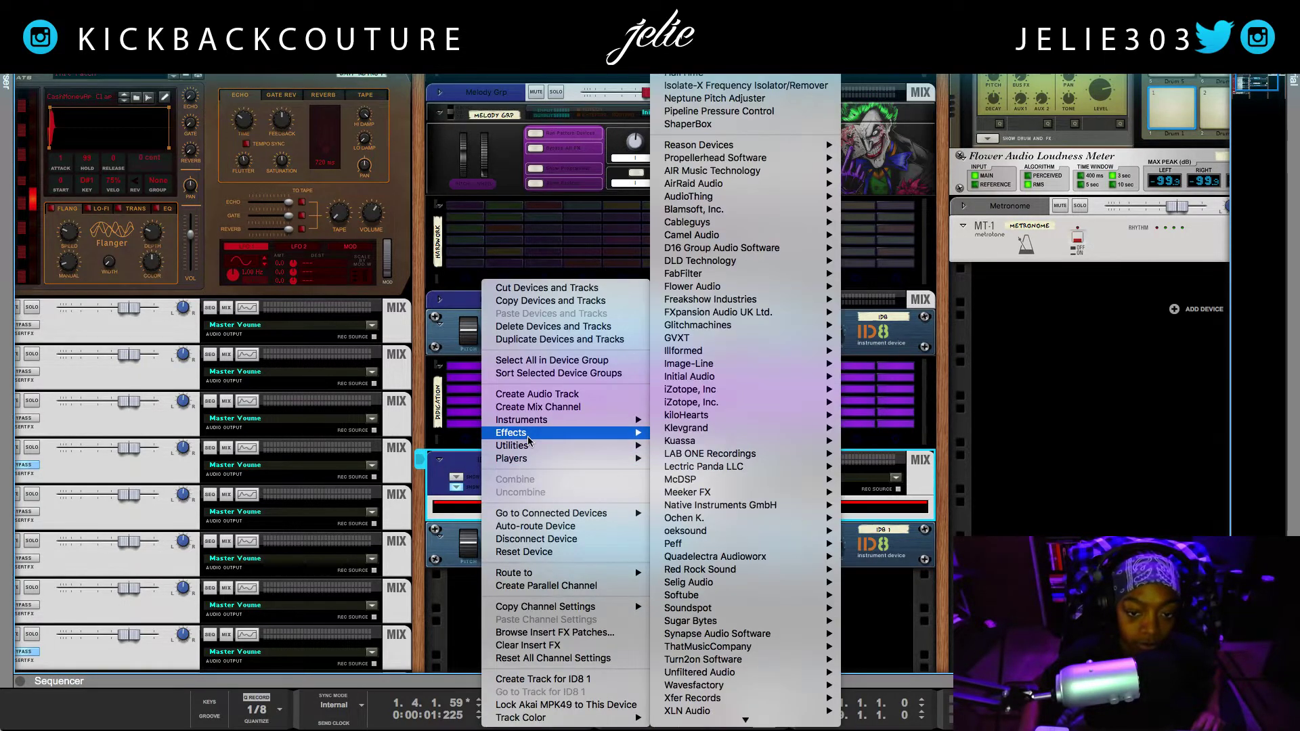
pyautogui.moveTo(740, 224)
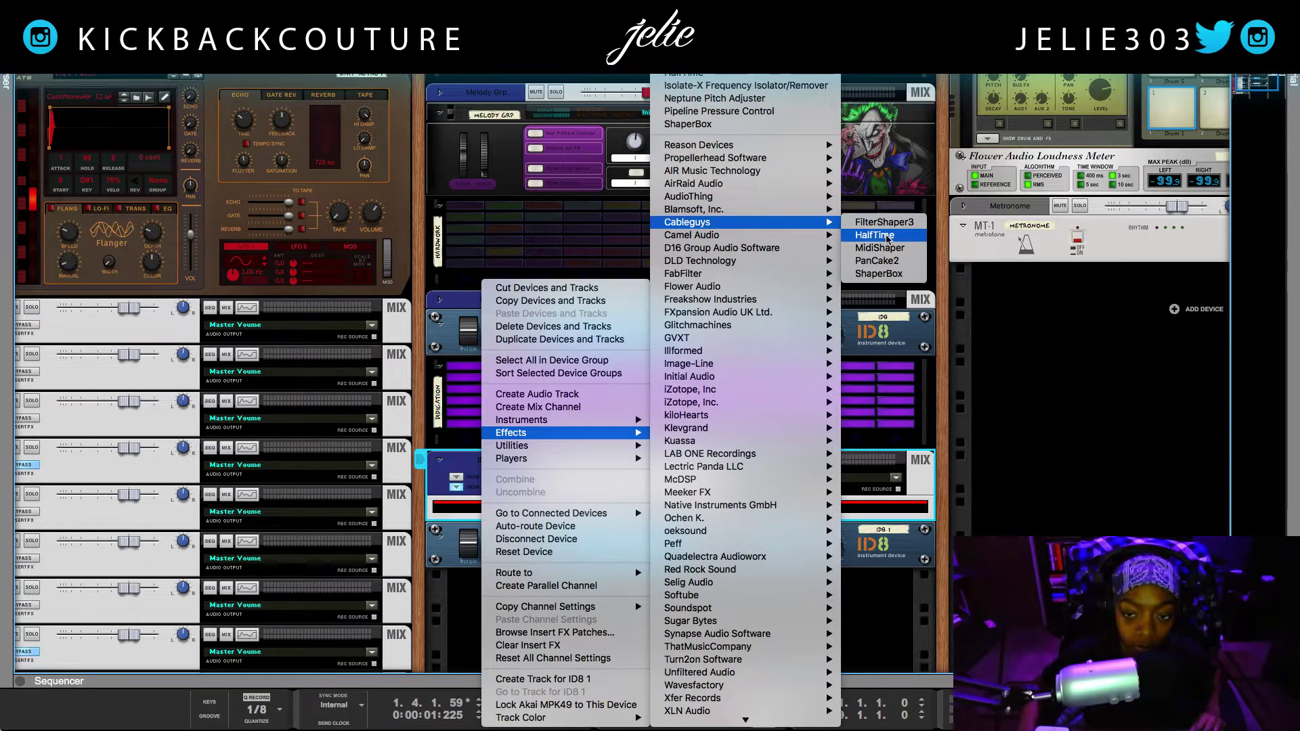
pyautogui.moveTo(751, 420)
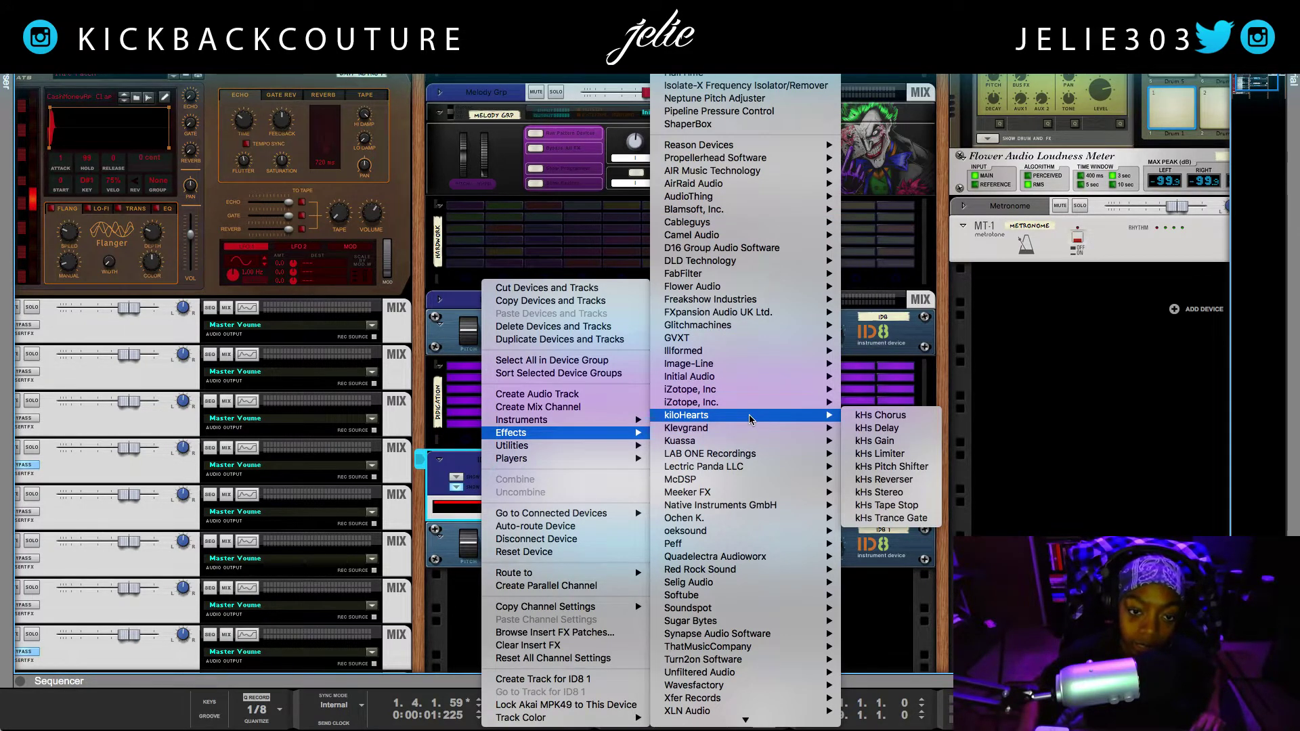
pyautogui.click(1028, 372)
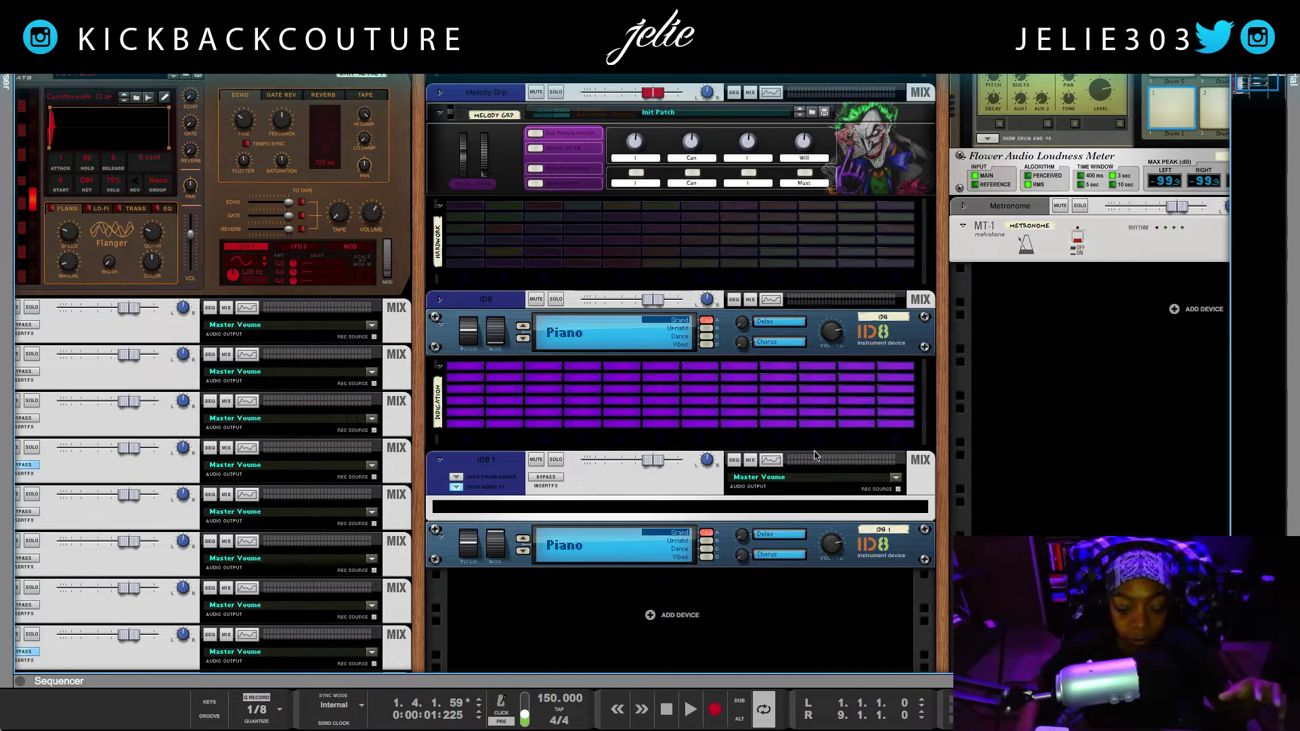
# - Insert the HalfTime effect in the ID8 1 channel's insert FX section
pyautogui.rightClick(543, 509)
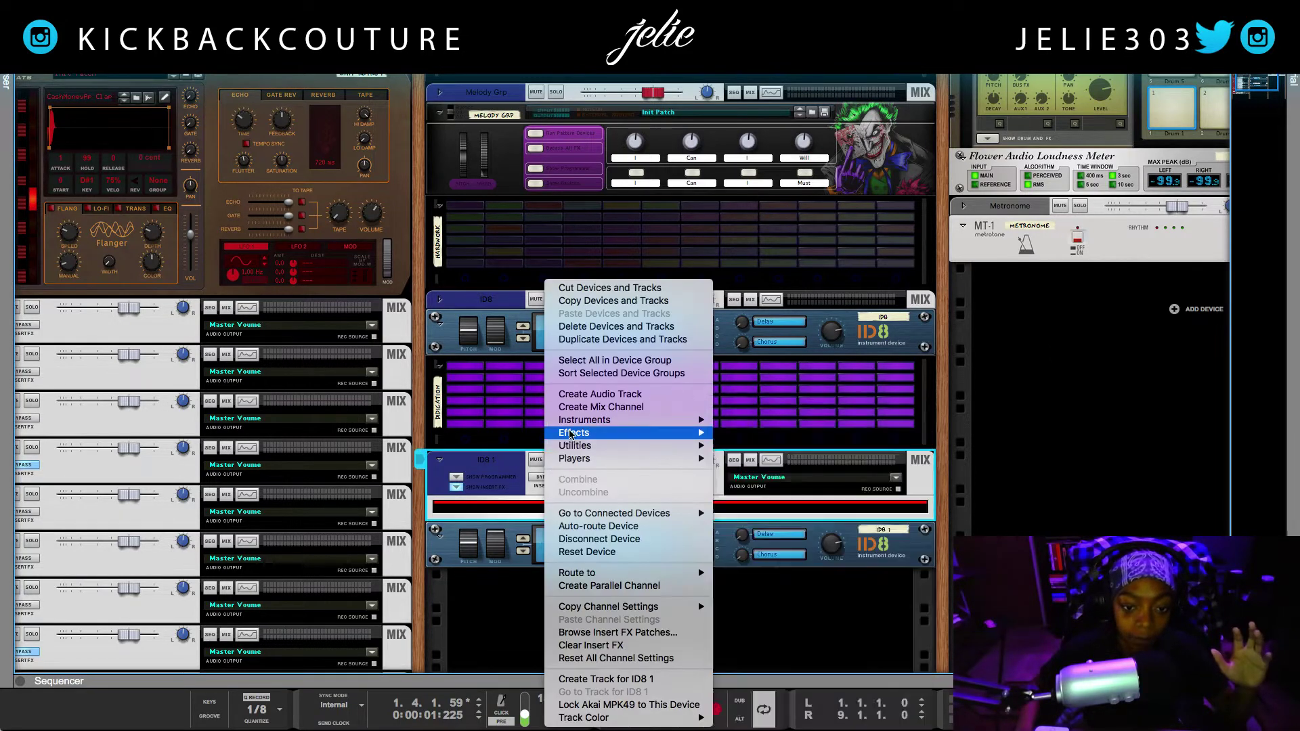
pyautogui.moveTo(650, 433)
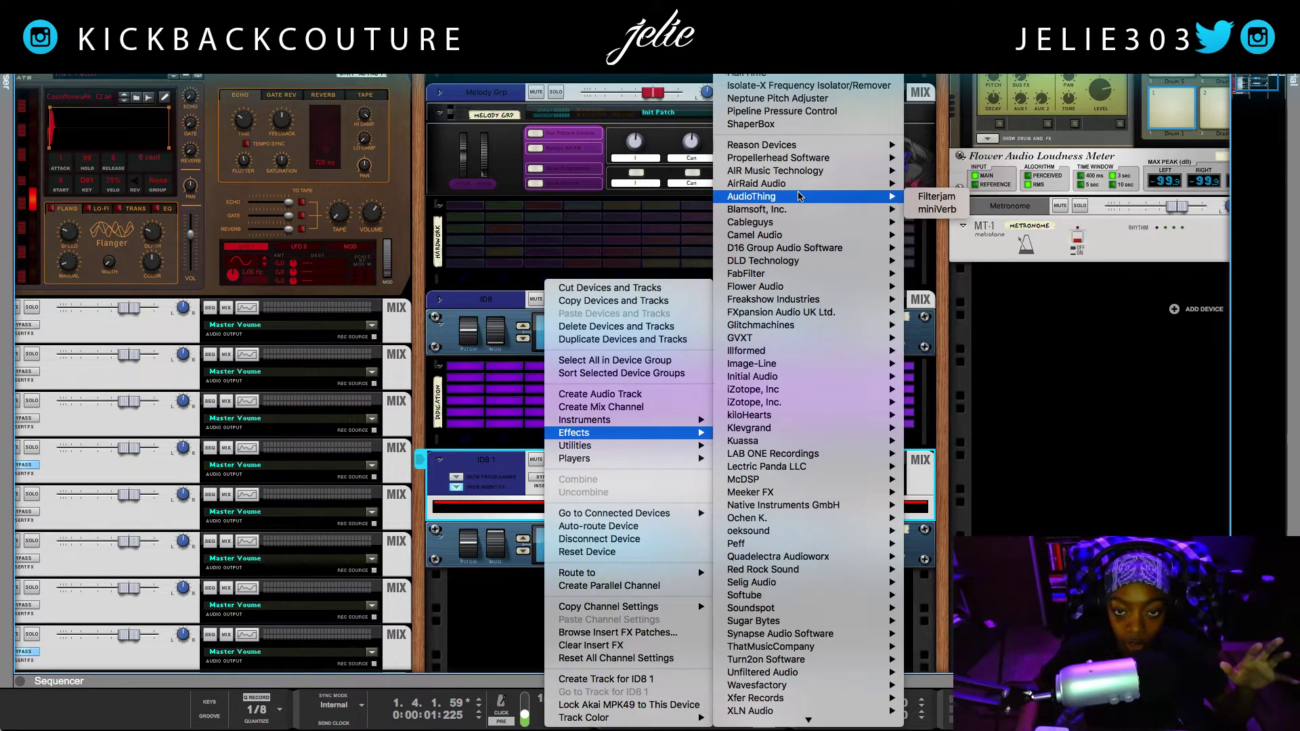
pyautogui.moveTo(806, 150)
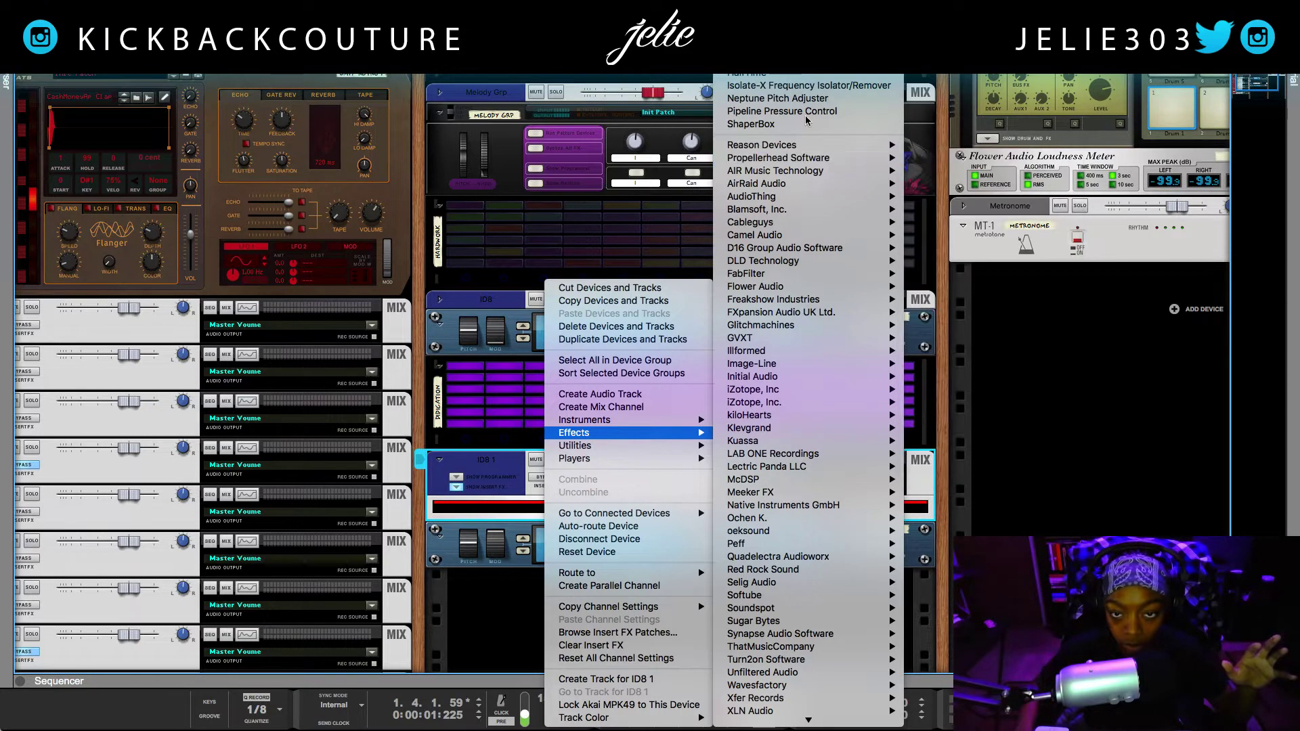
pyautogui.click(794, 76)
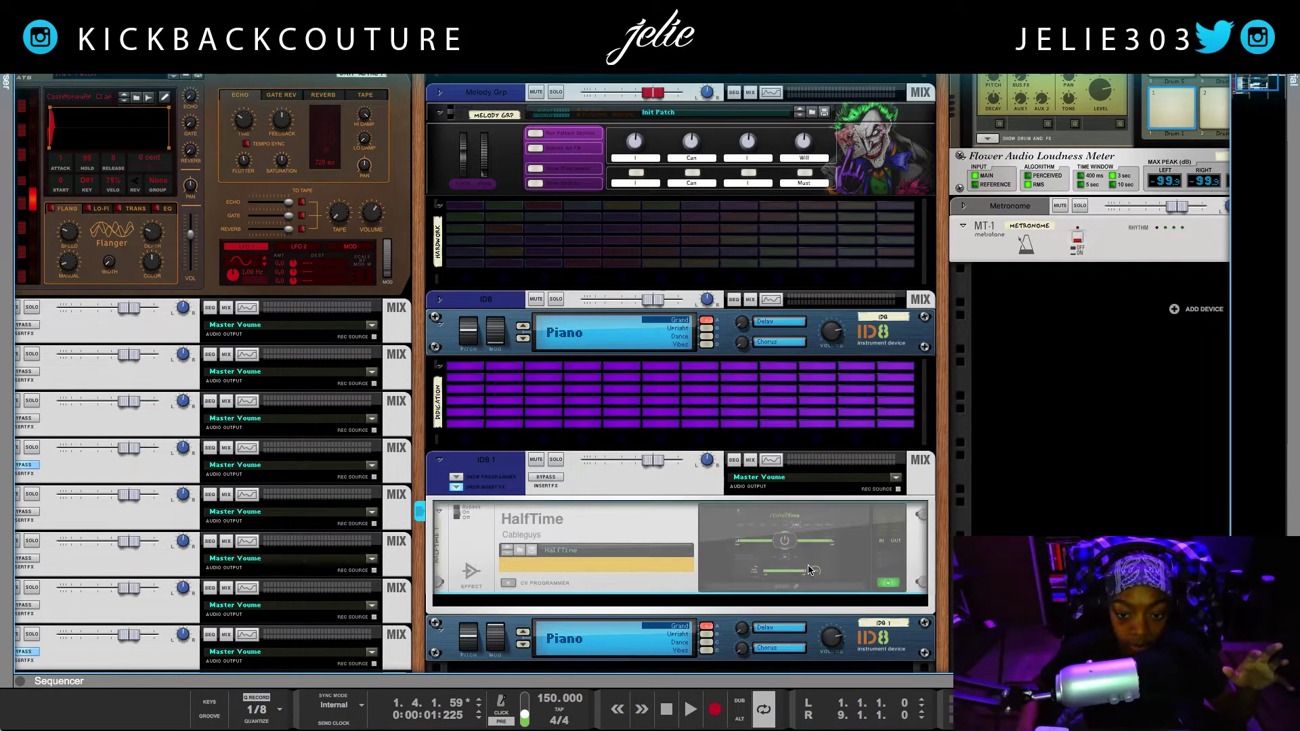
# - Open the HalfTime plug-in window, set it to stay open, and play the melody through the effect
pyautogui.click(788, 587)
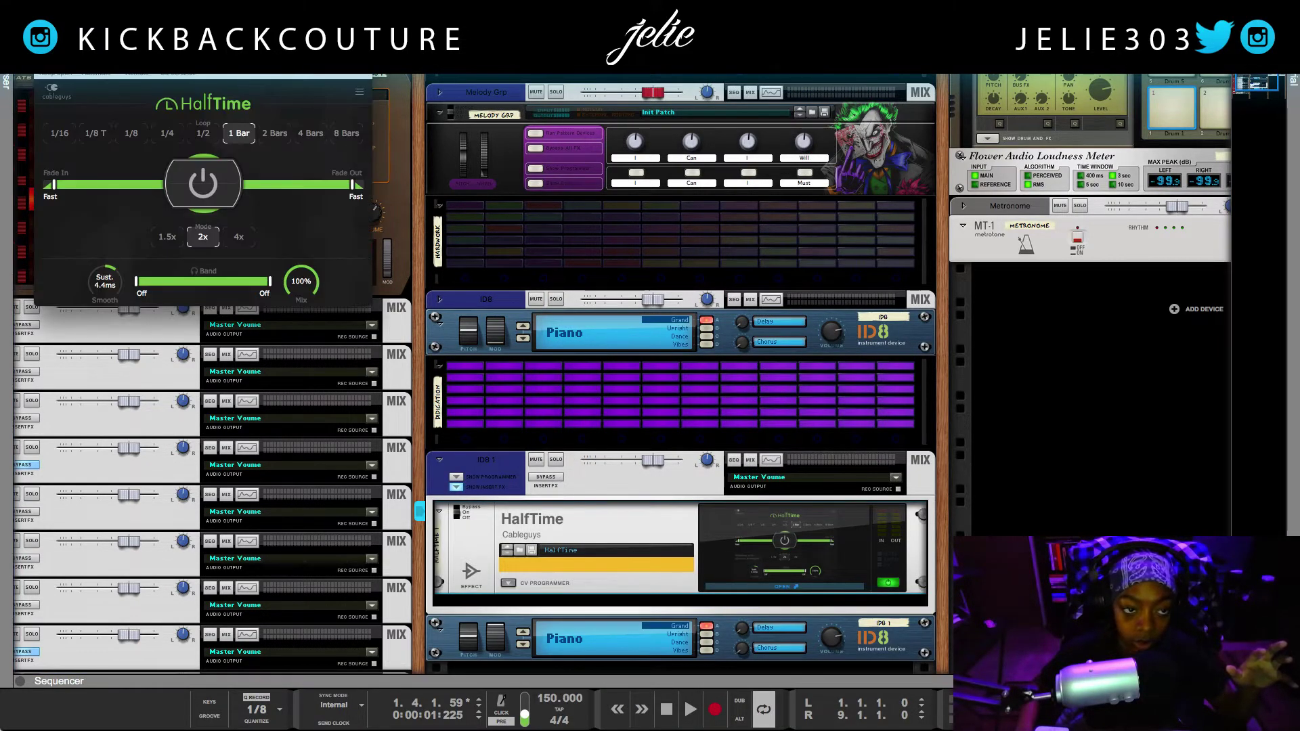
pyautogui.moveTo(275, 41); pyautogui.dragTo(561, 227)
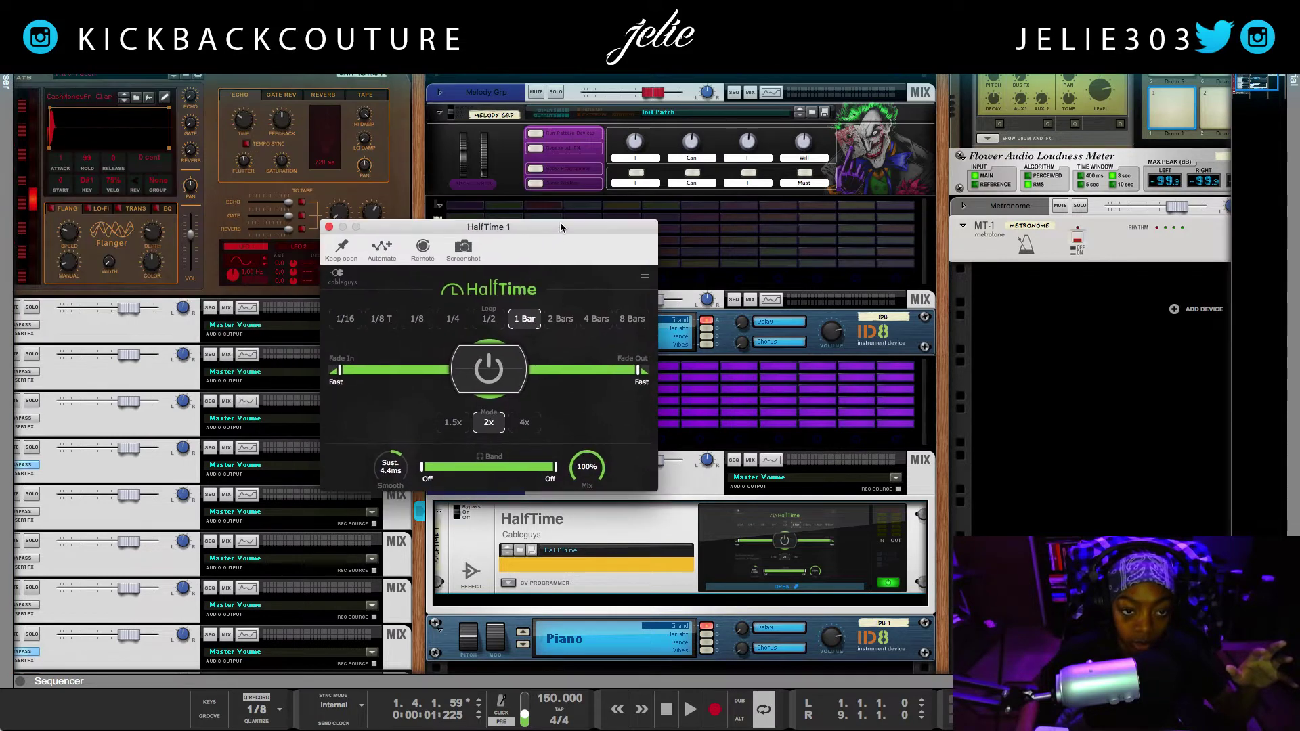
pyautogui.click(342, 252)
pyautogui.press('space')
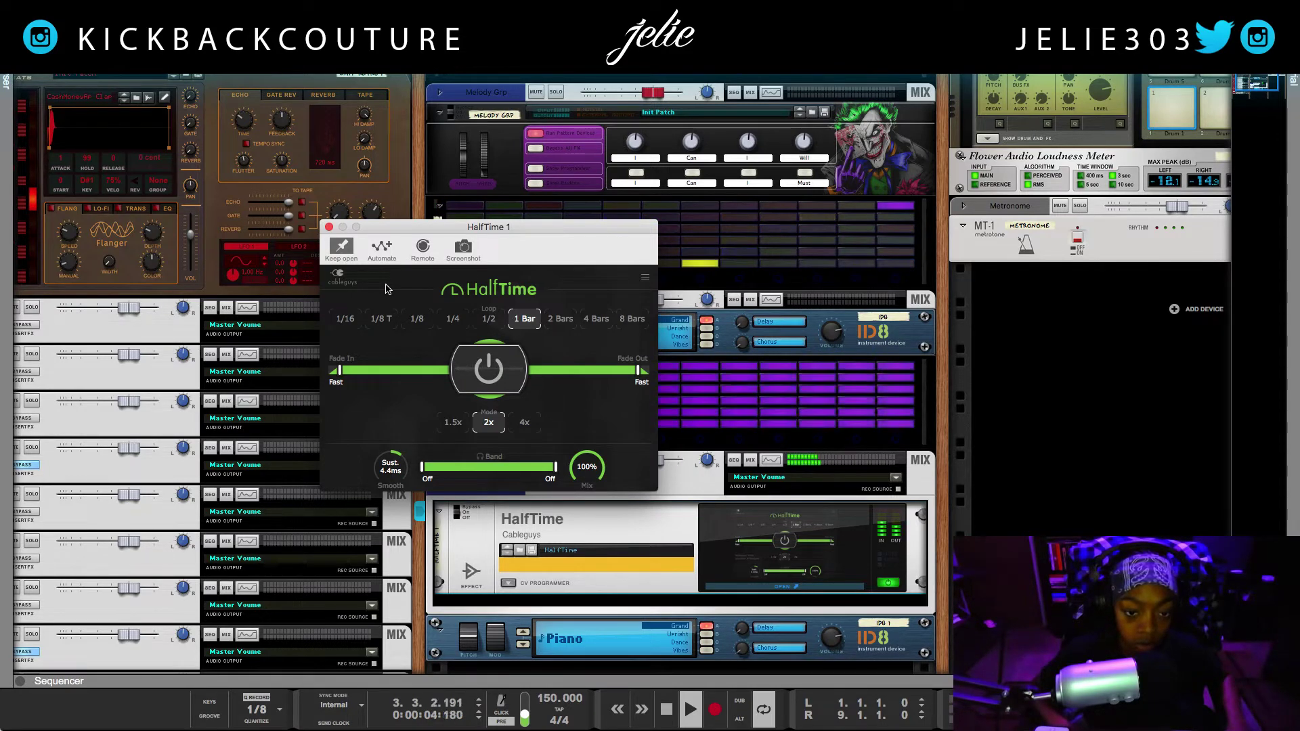
# - Close the HalfTime window and delete the effect from the ID8 1 channel's inserts
pyautogui.click(330, 229)
pyautogui.scroll(-1, 627, 498)
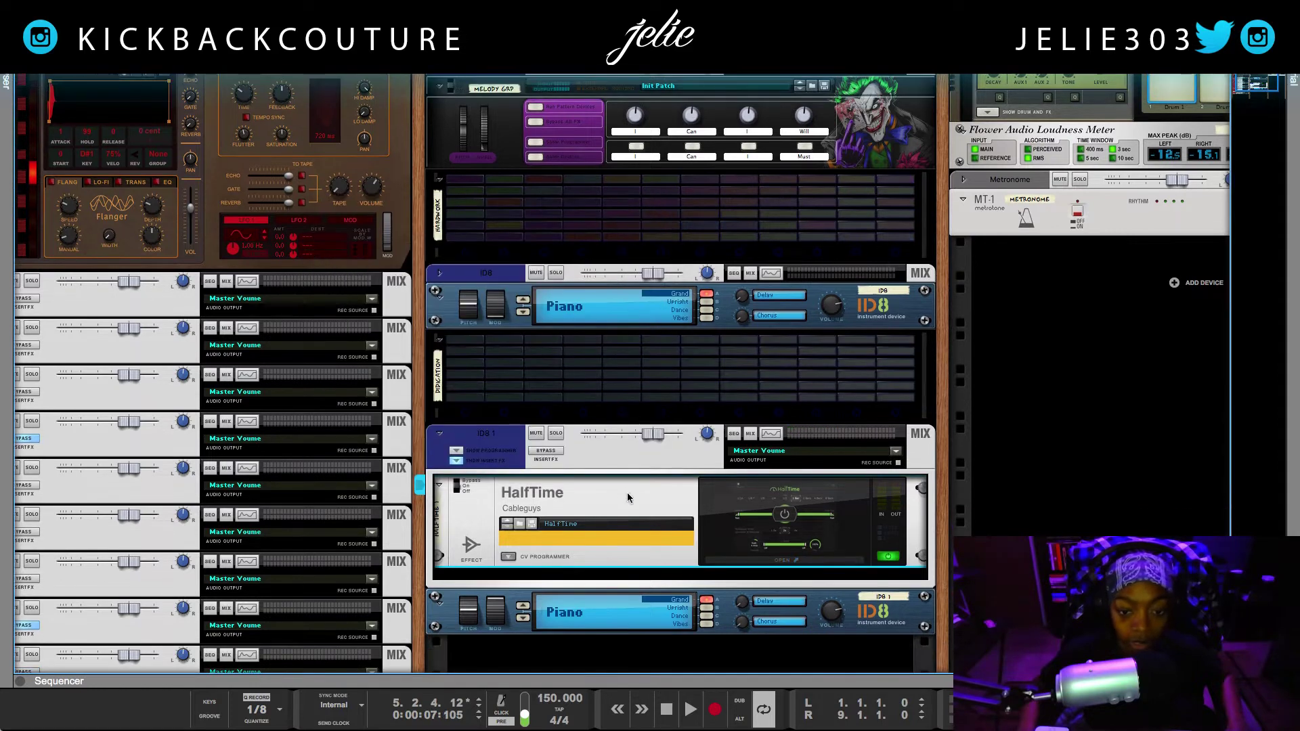
pyautogui.click(439, 485)
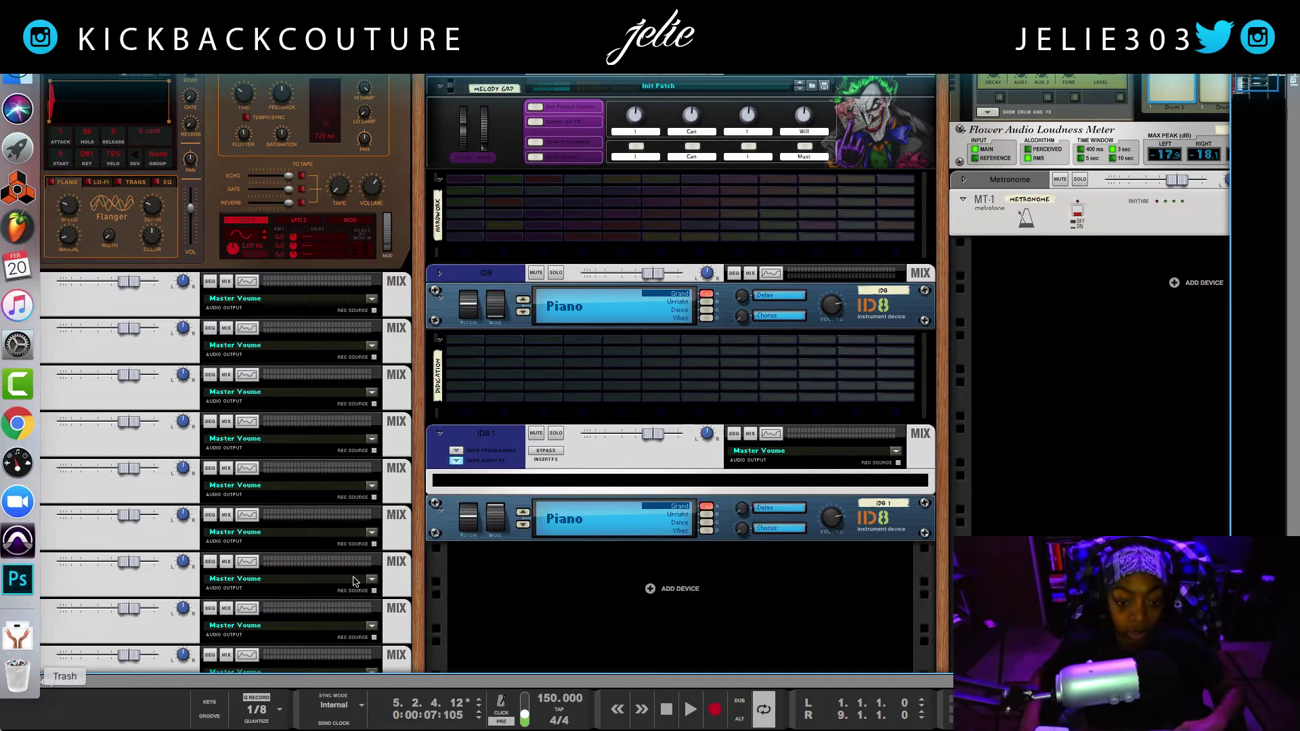
# - Insert the Softube Saturation Knob in the ID8 1 channel's insert FX section and play the melody
pyautogui.rightClick(484, 482)
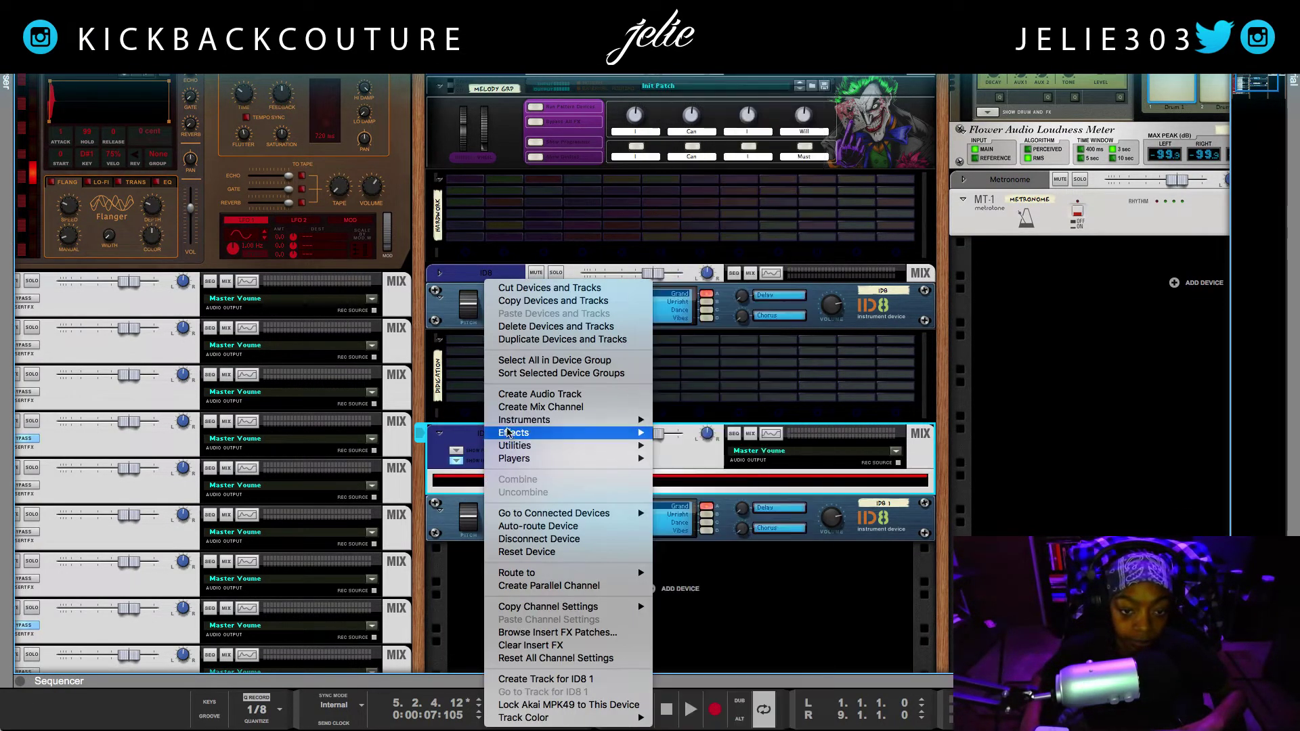
pyautogui.moveTo(535, 432)
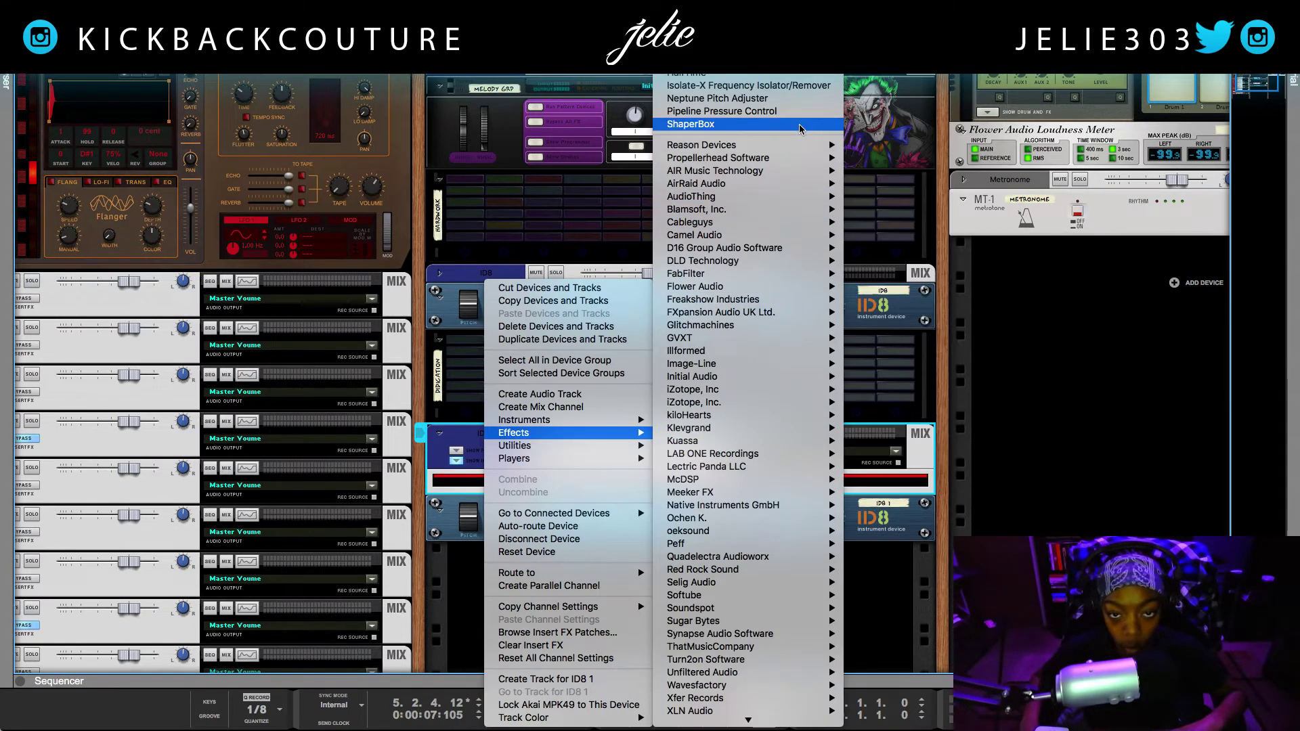
pyautogui.moveTo(830, 146)
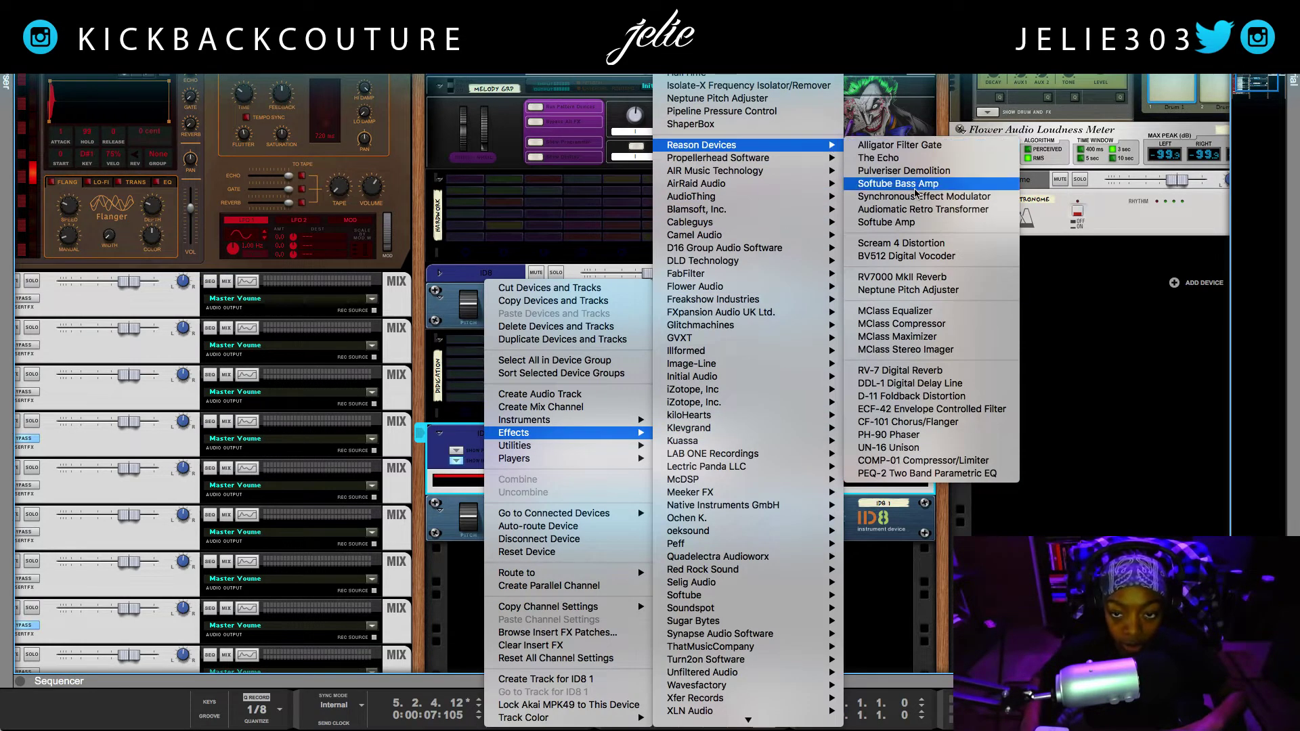
pyautogui.scroll(-1, 745, 607)
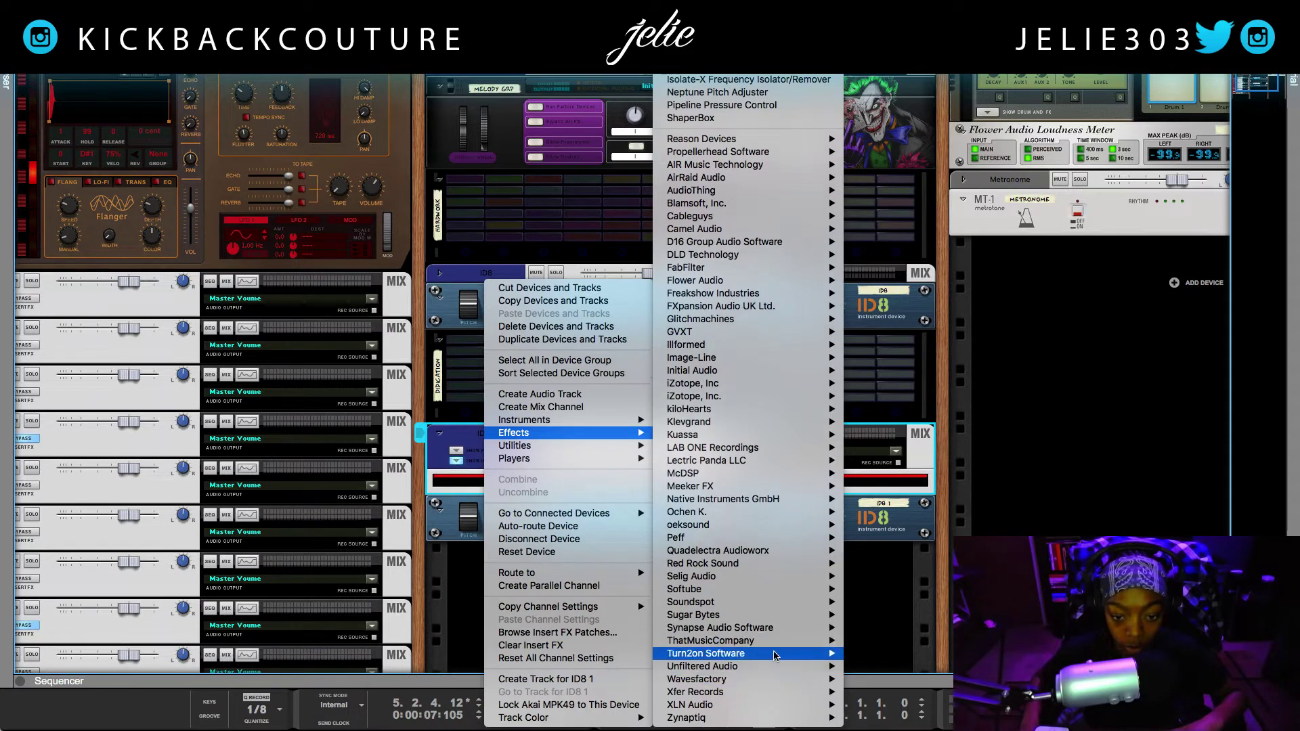
pyautogui.moveTo(806, 588)
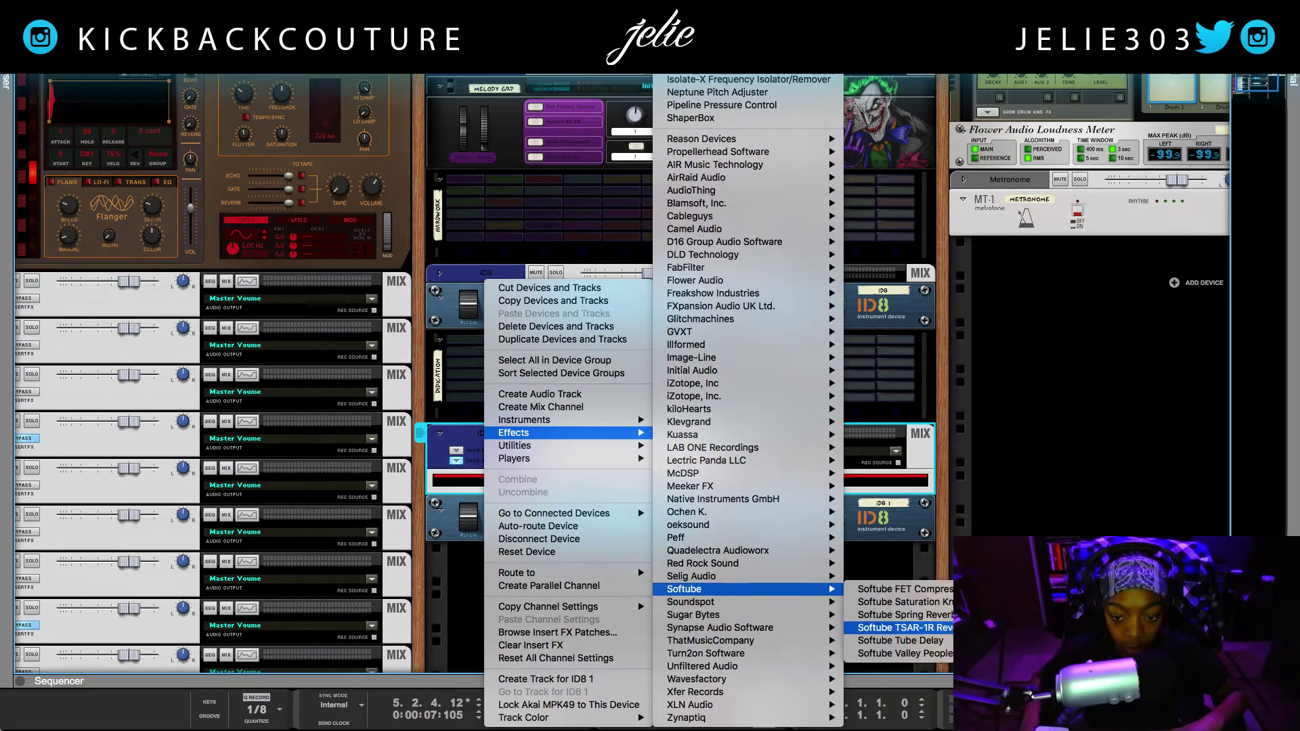
pyautogui.click(907, 602)
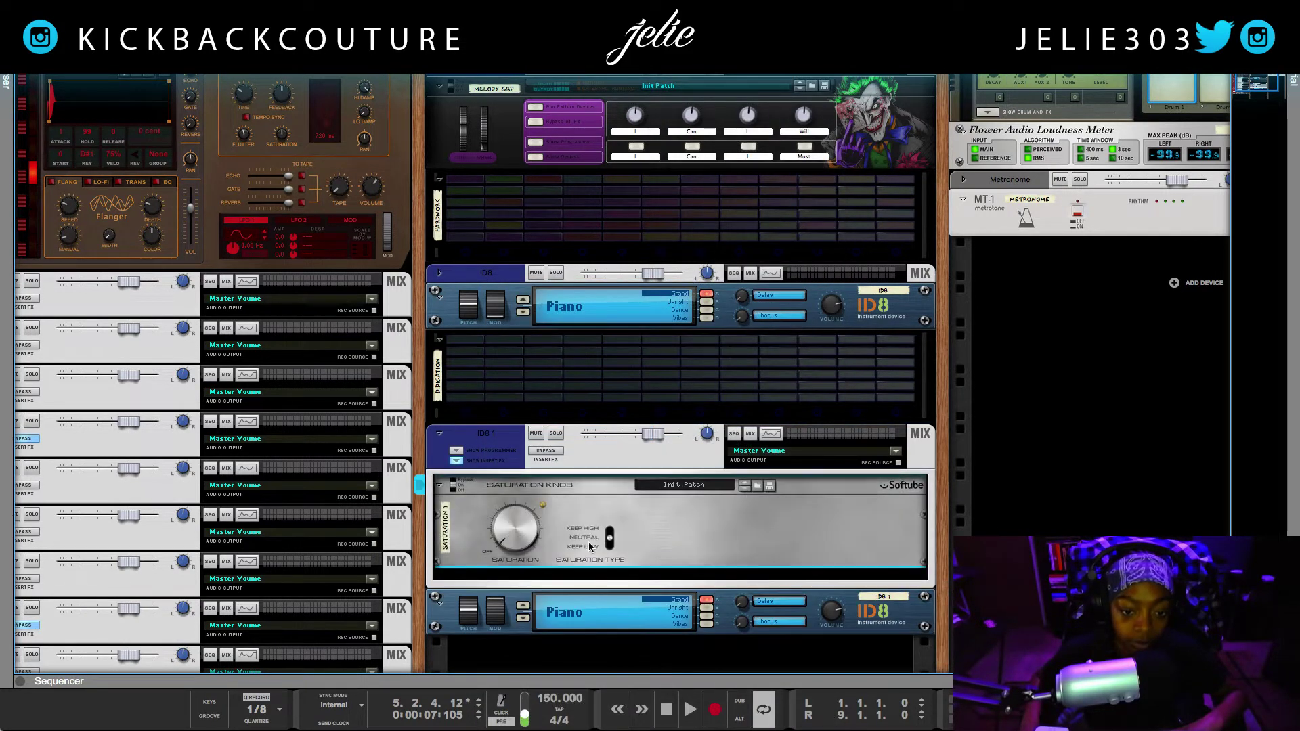
pyautogui.press('space')
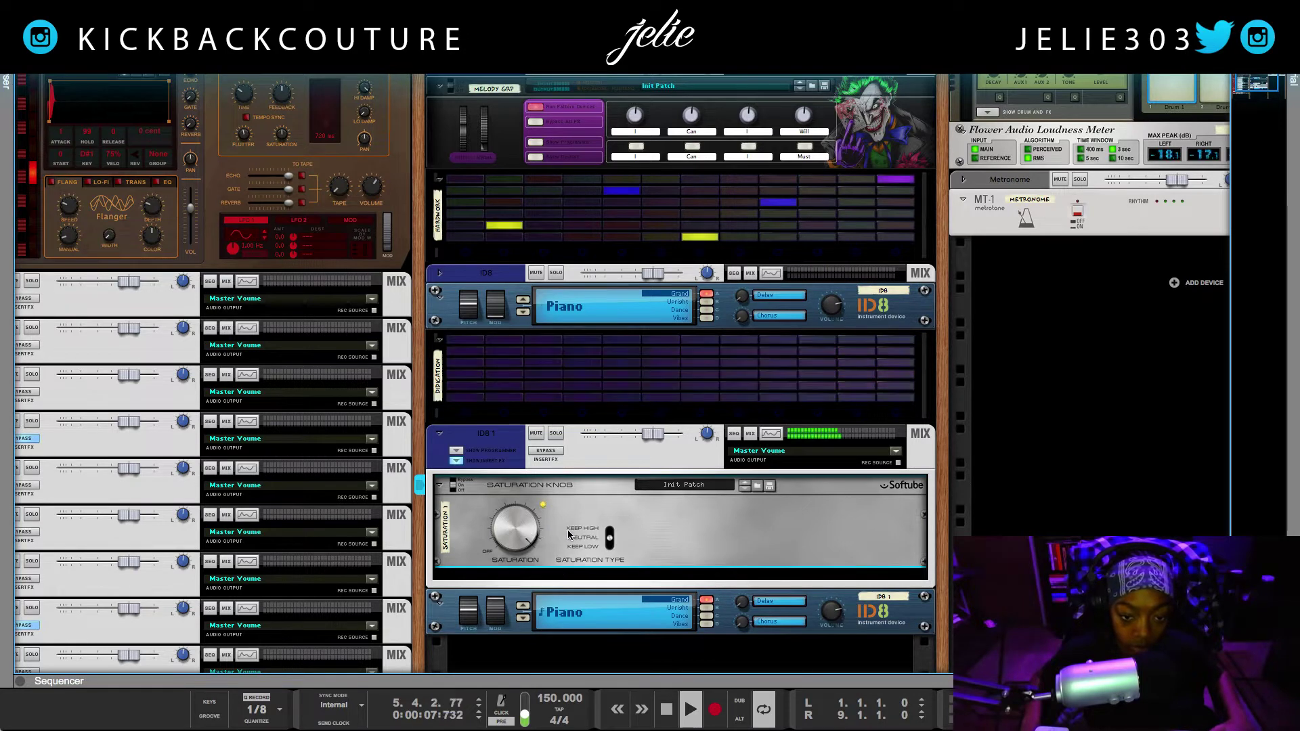
# - Adjust the ID8 1 piano's volume to about -16.1 dB, set the saturation type to Keep High, and stop playback
pyautogui.click(830, 623)
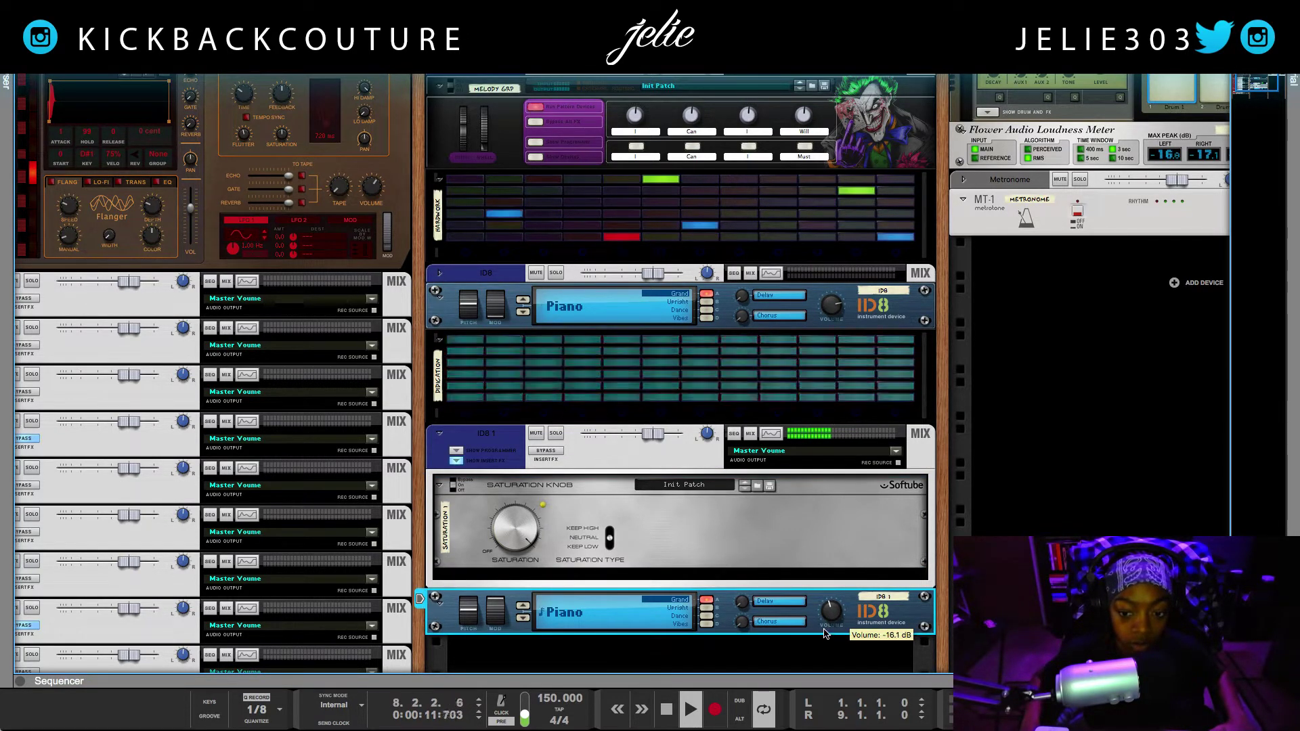
pyautogui.click(585, 528)
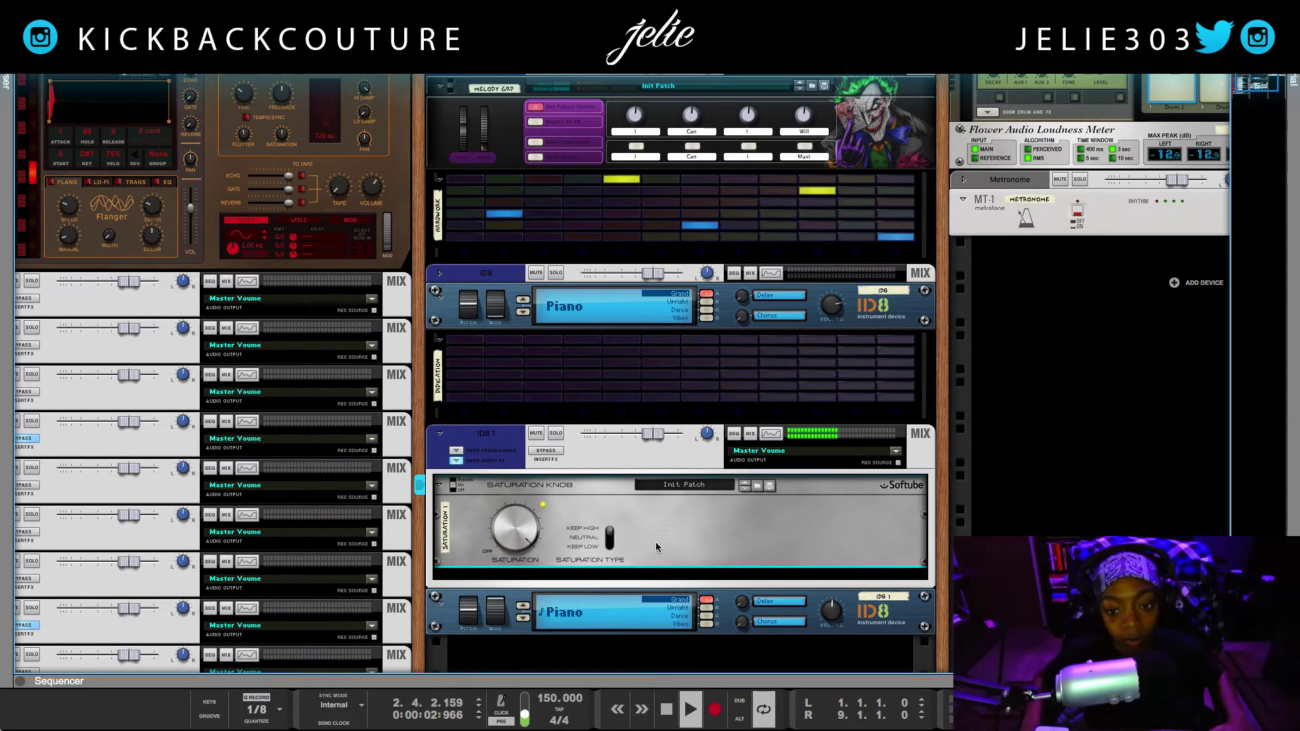
pyautogui.press('space')
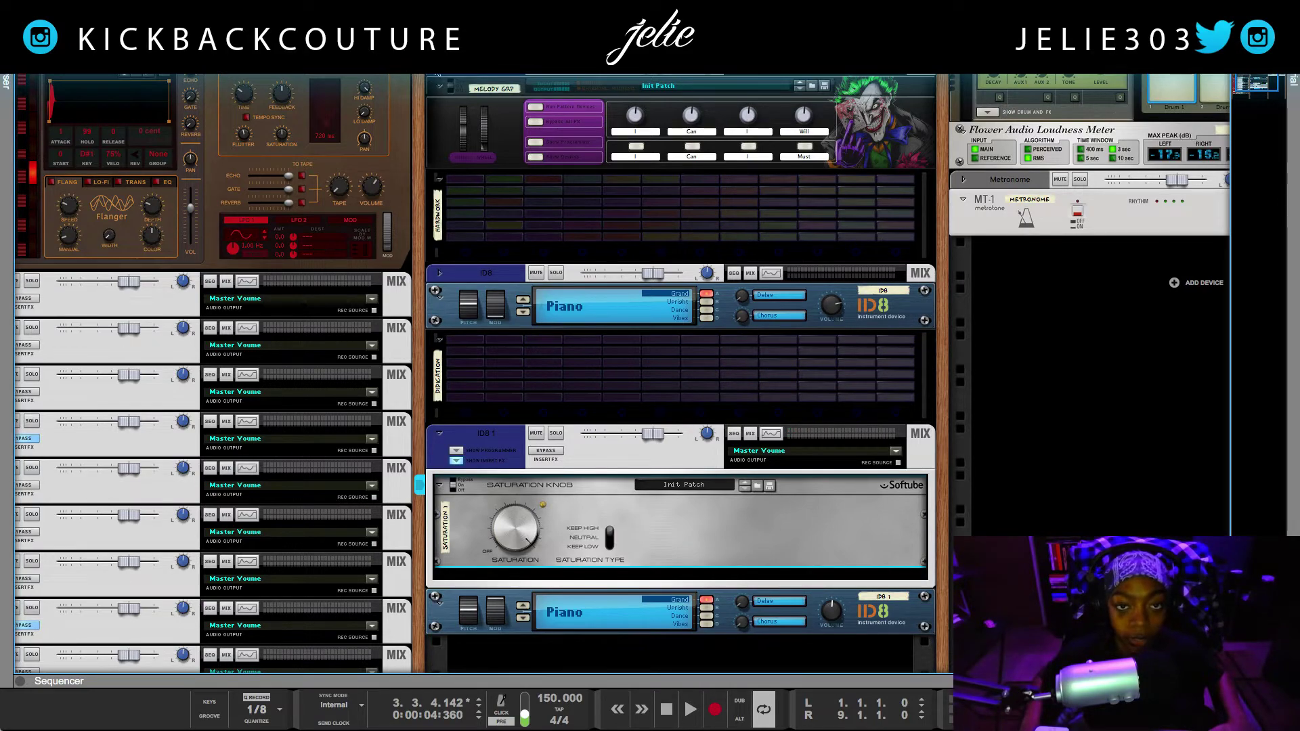
# - Show the main mixer and collapse and re-expand the channels' FX send section
pyautogui.press('F5')
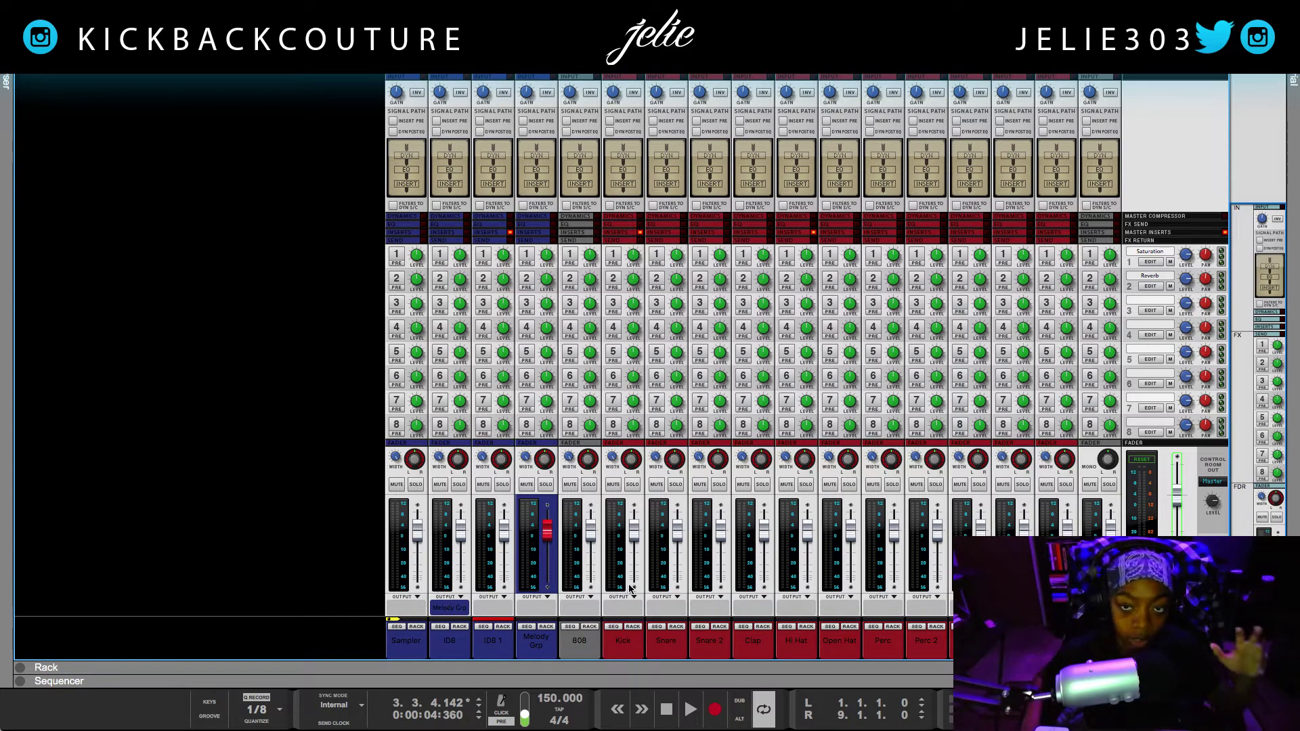
pyautogui.moveTo(631, 583)
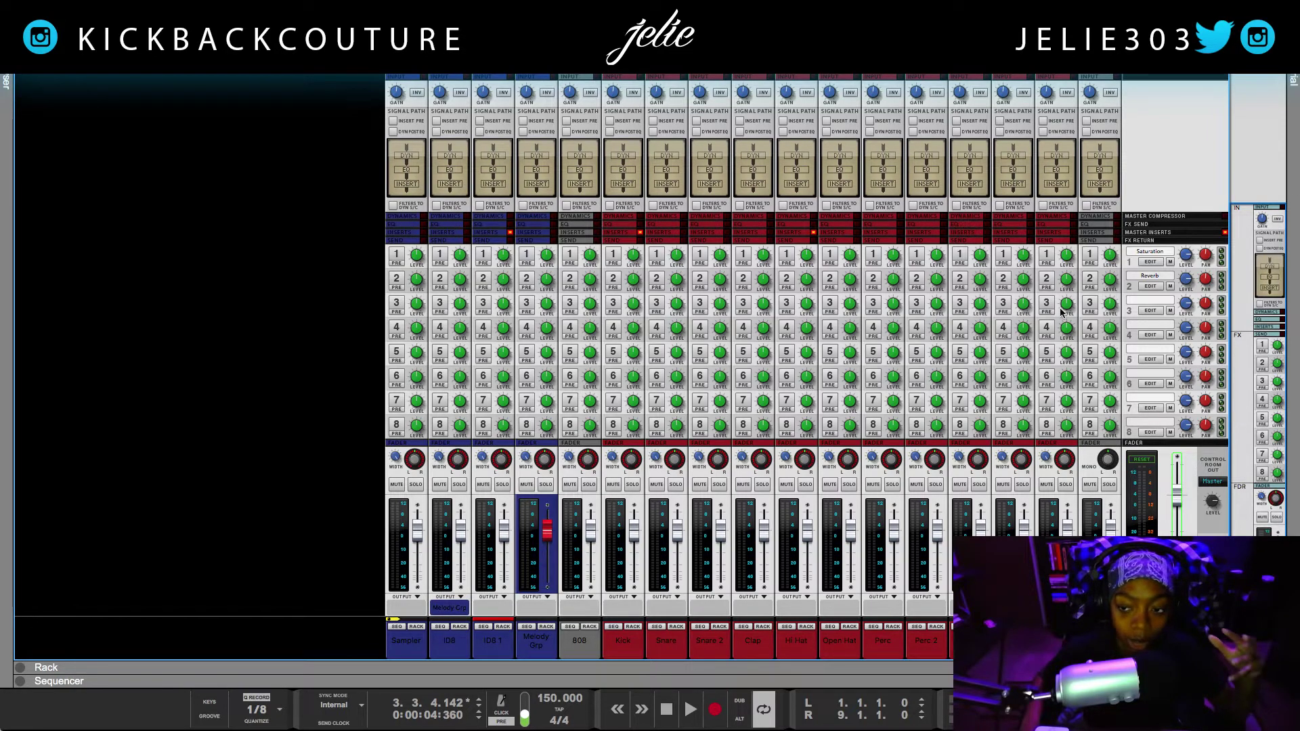
pyautogui.click(1141, 241)
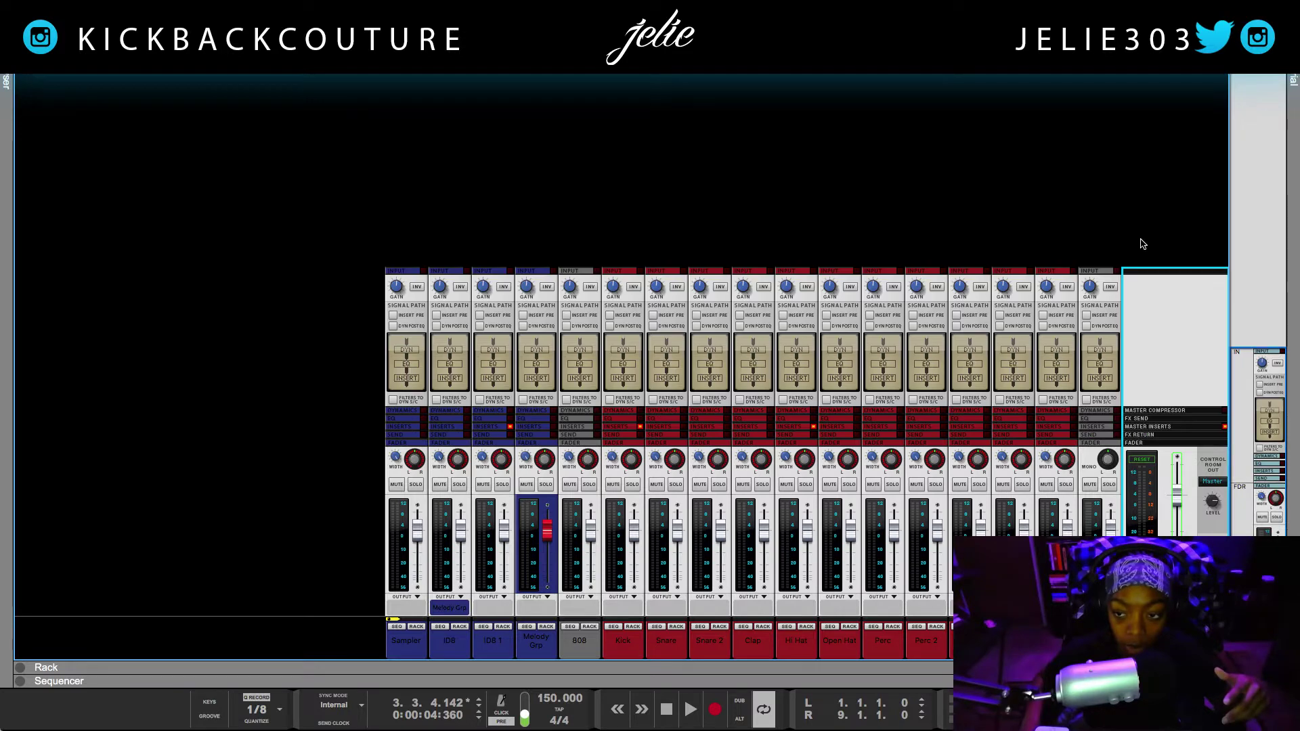
pyautogui.click(1146, 437)
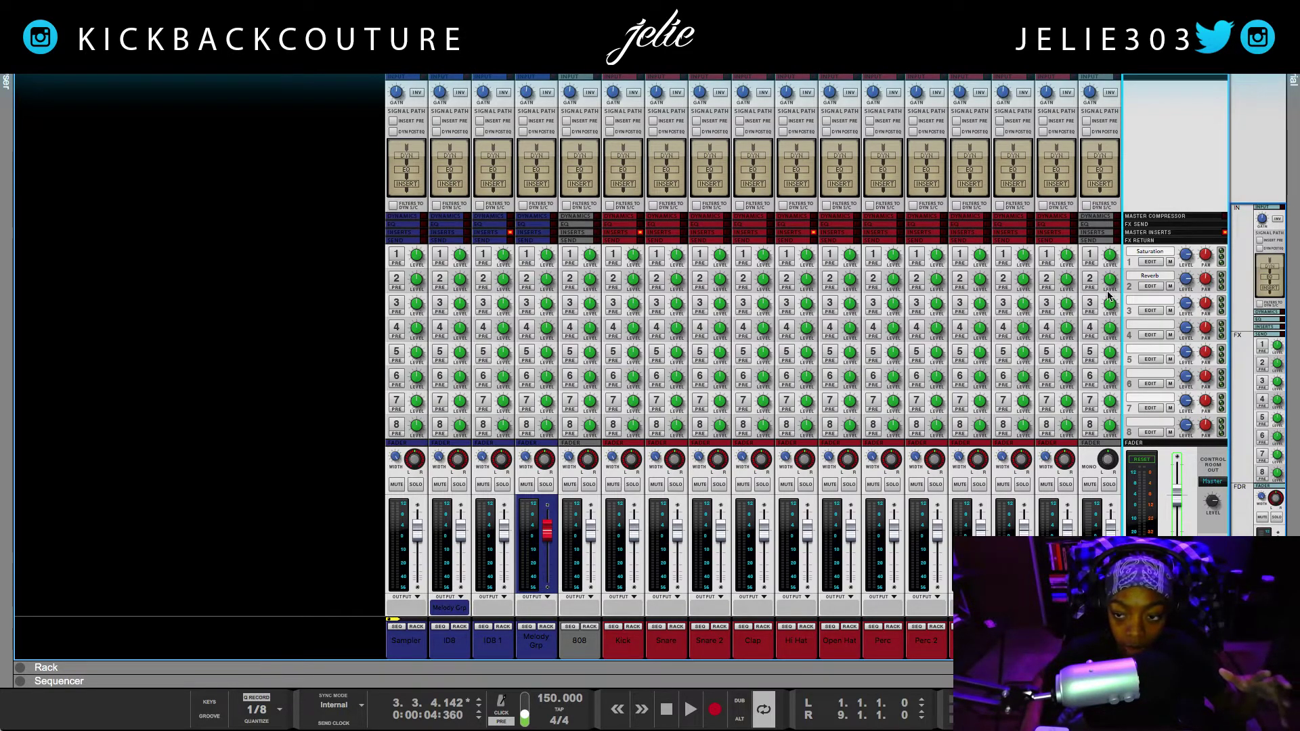
# - Create a send effect in the mixer's master section using the RV7000 MkII Reverb
pyautogui.rightClick(1151, 303)
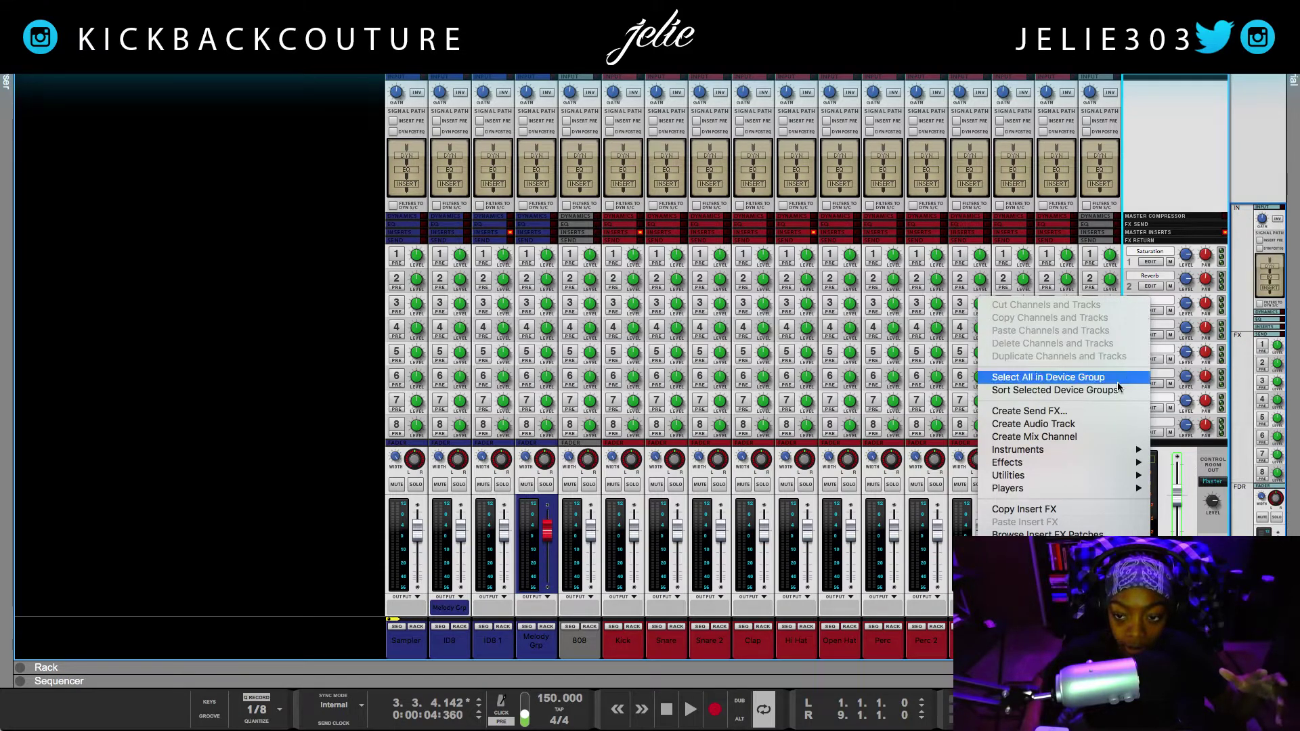
pyautogui.click(1113, 413)
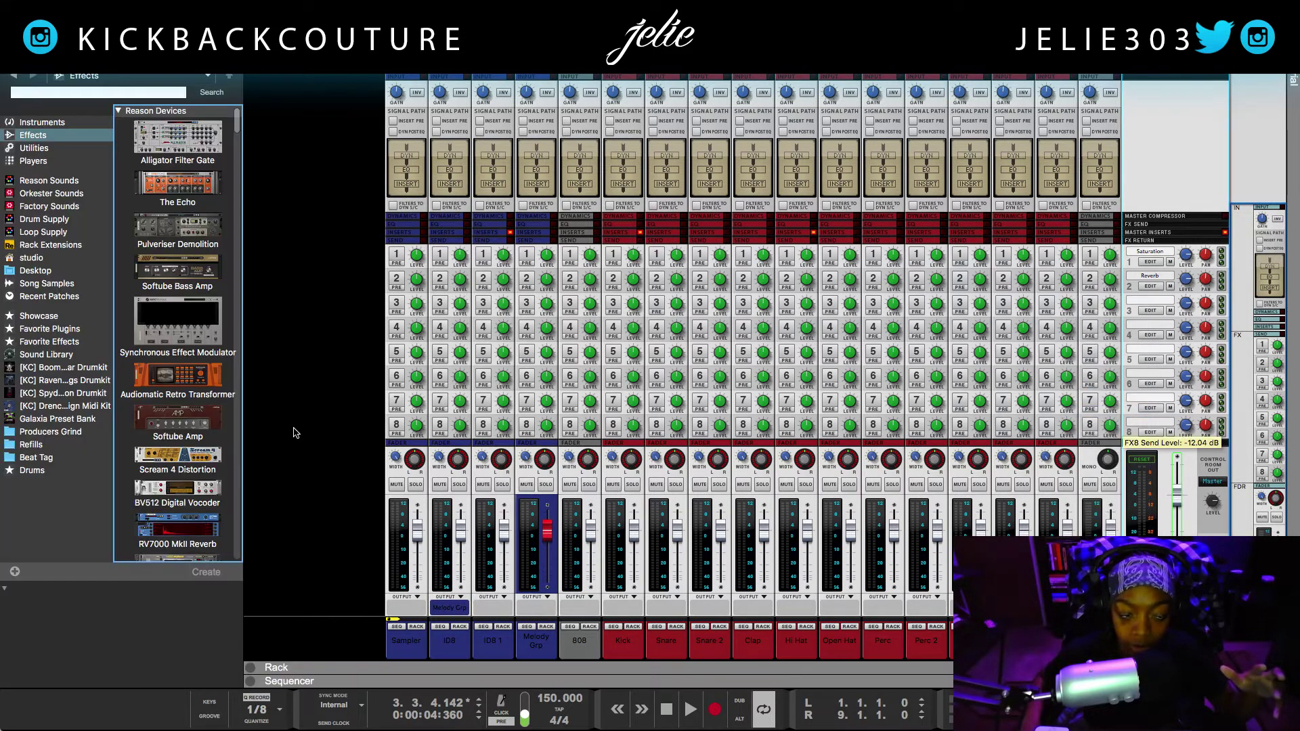
pyautogui.click(224, 396)
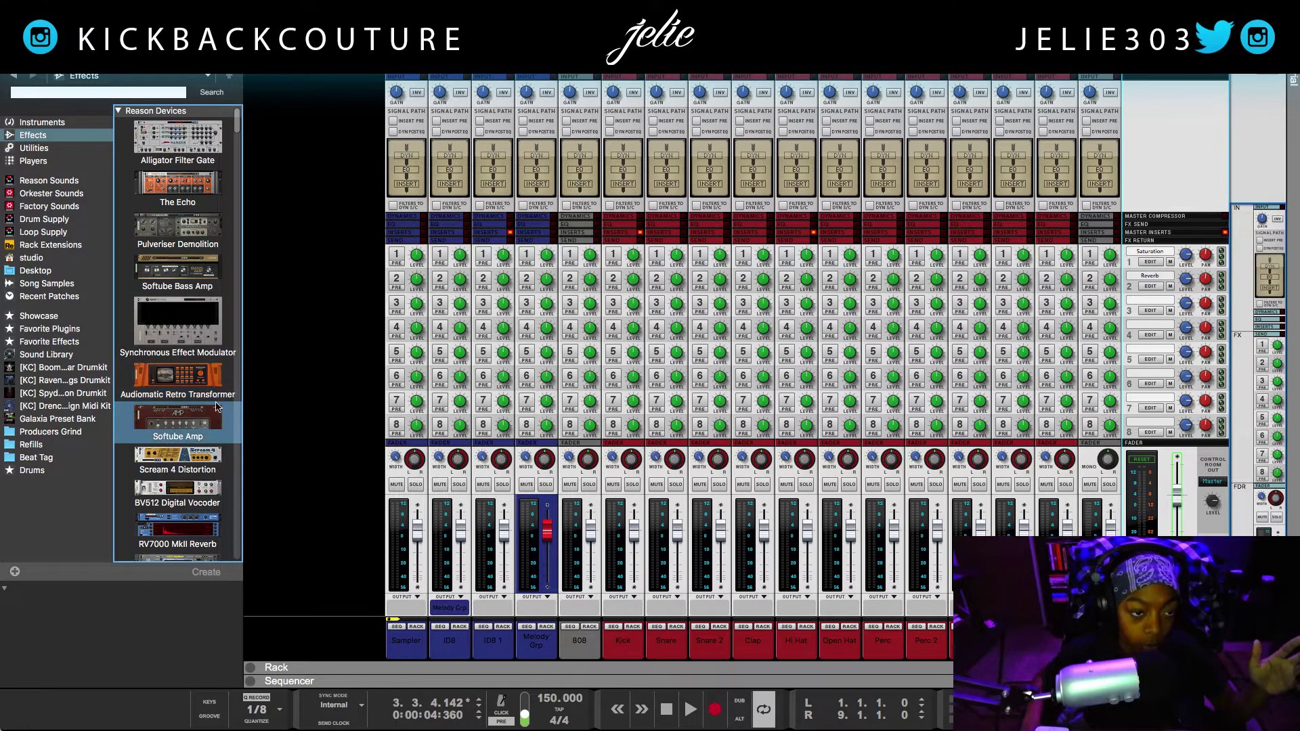
pyautogui.scroll(-5, 186, 474)
pyautogui.click(189, 483)
pyautogui.scroll(-3, 189, 484)
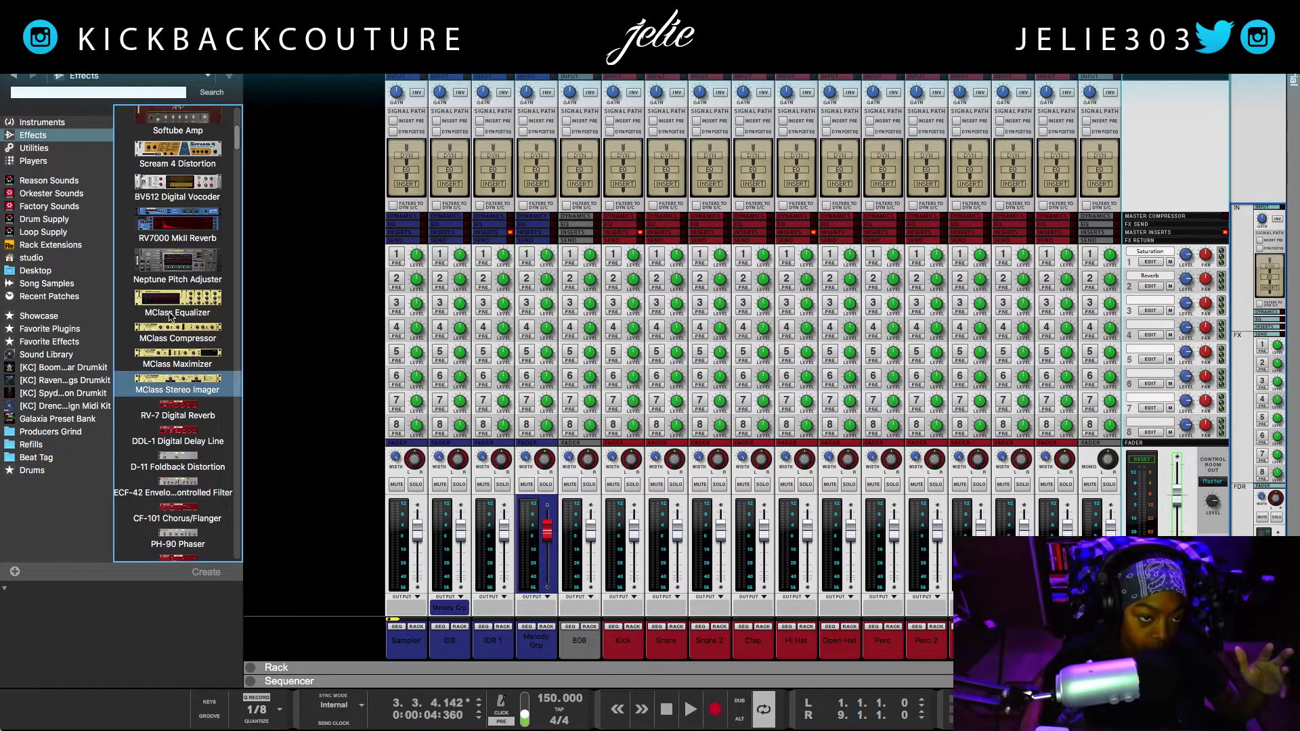
pyautogui.click(177, 227)
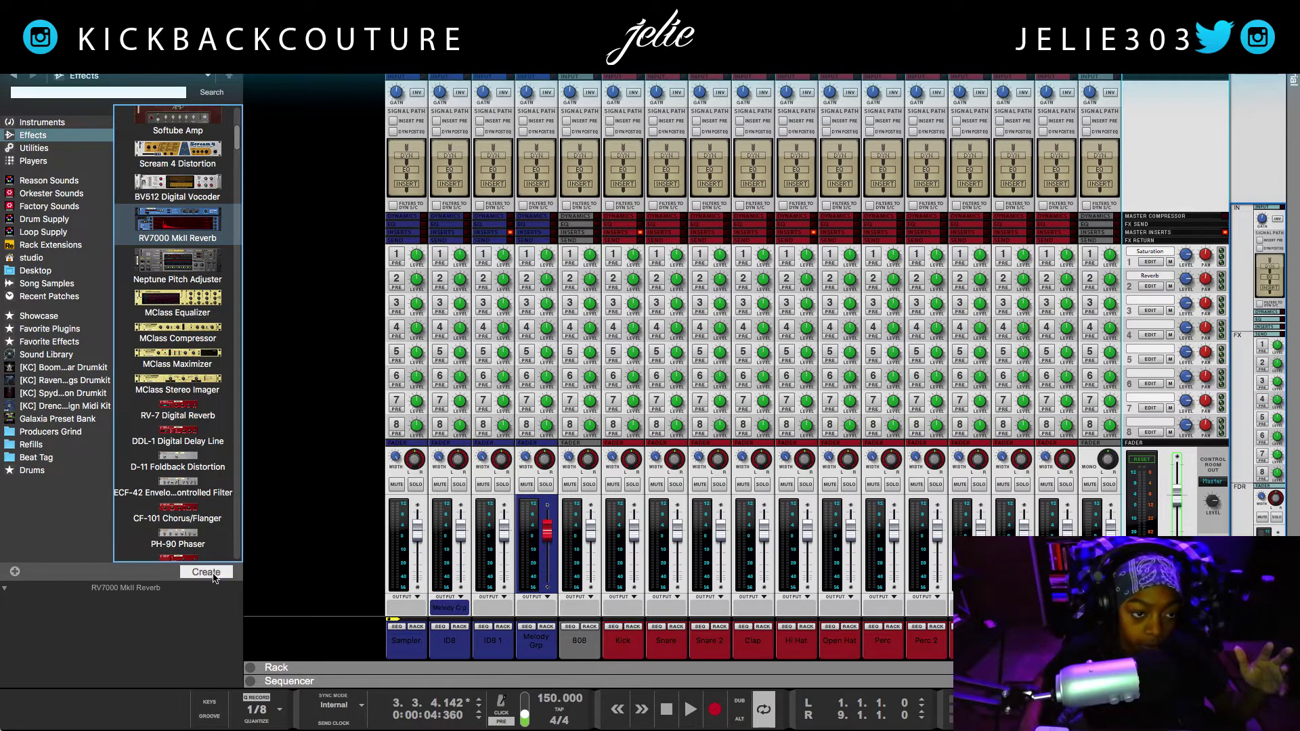
pyautogui.click(213, 576)
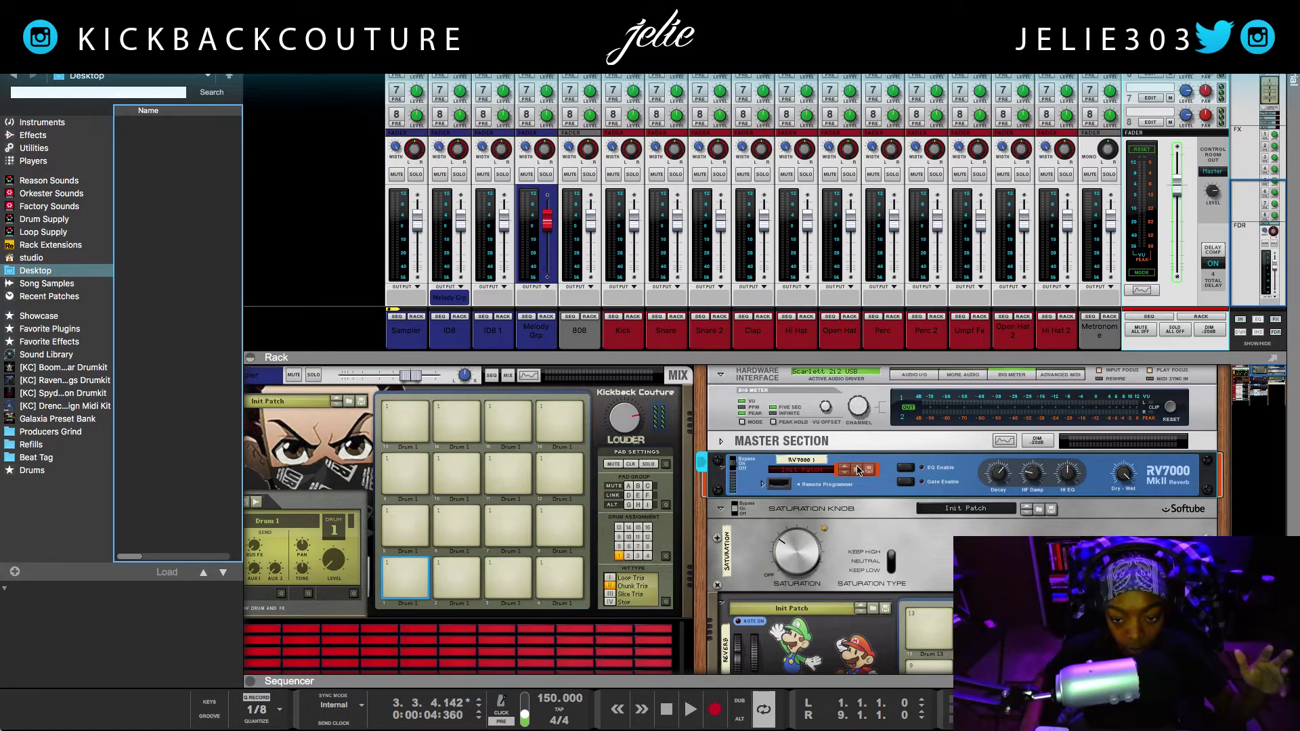
# - Start browsing patches for the new RV7000 reverb and show the Reason Sounds collection
pyautogui.click(858, 470)
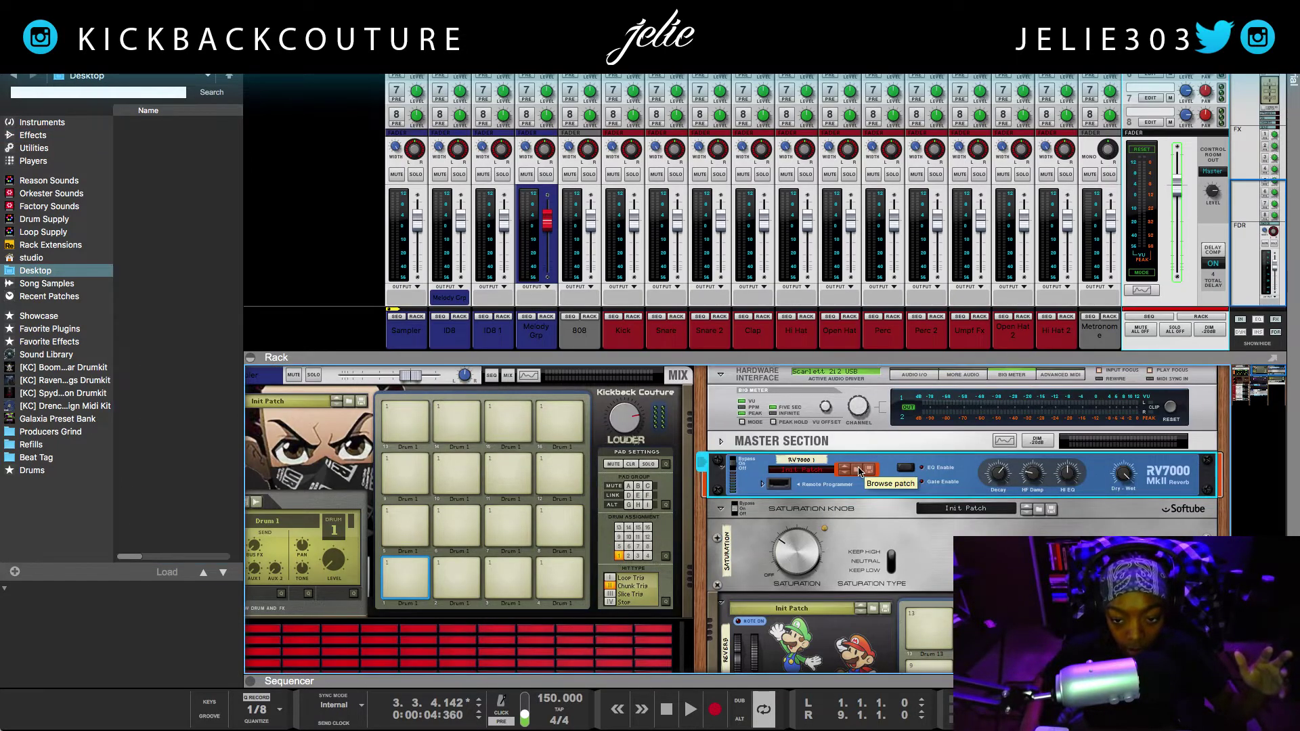
pyautogui.click(64, 246)
pyautogui.click(87, 182)
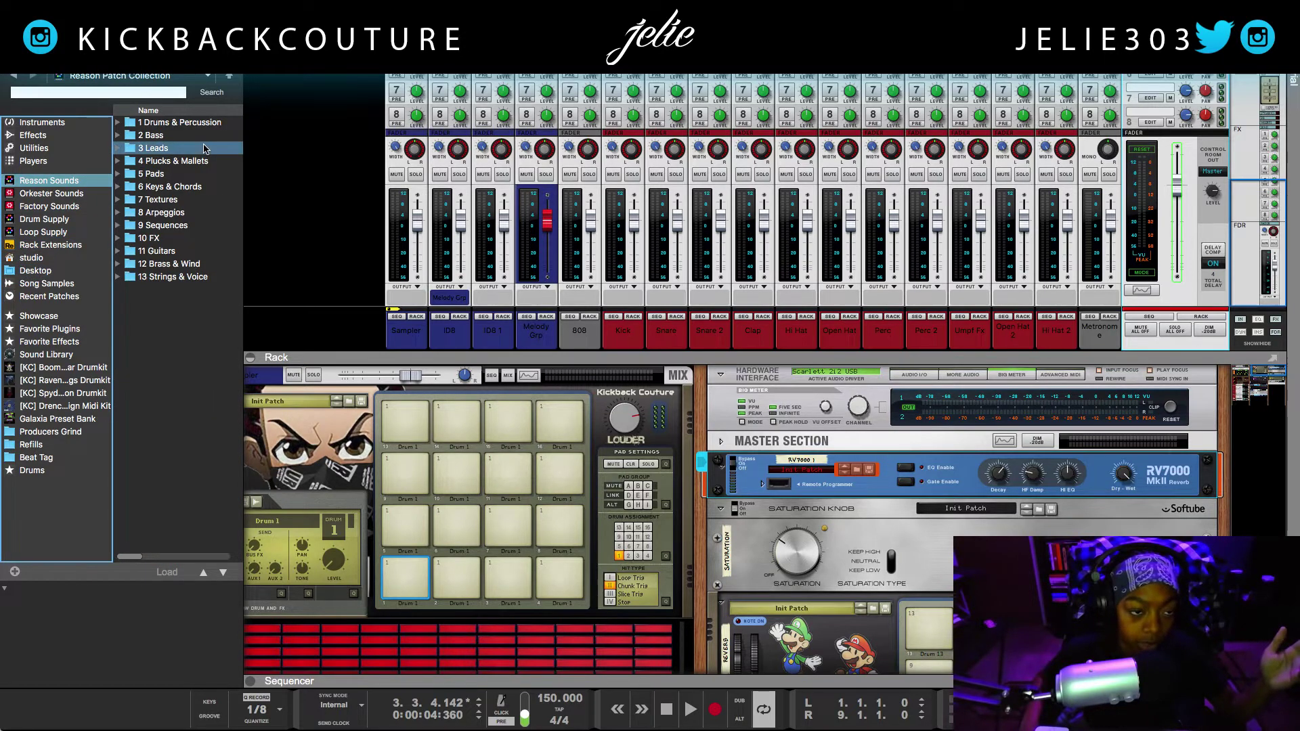
# - Unfold the RV7000 reverb's Remote Programmer in the rack
pyautogui.click(762, 483)
pyautogui.scroll(-3, 819, 545)
pyautogui.scroll(3, 824, 530)
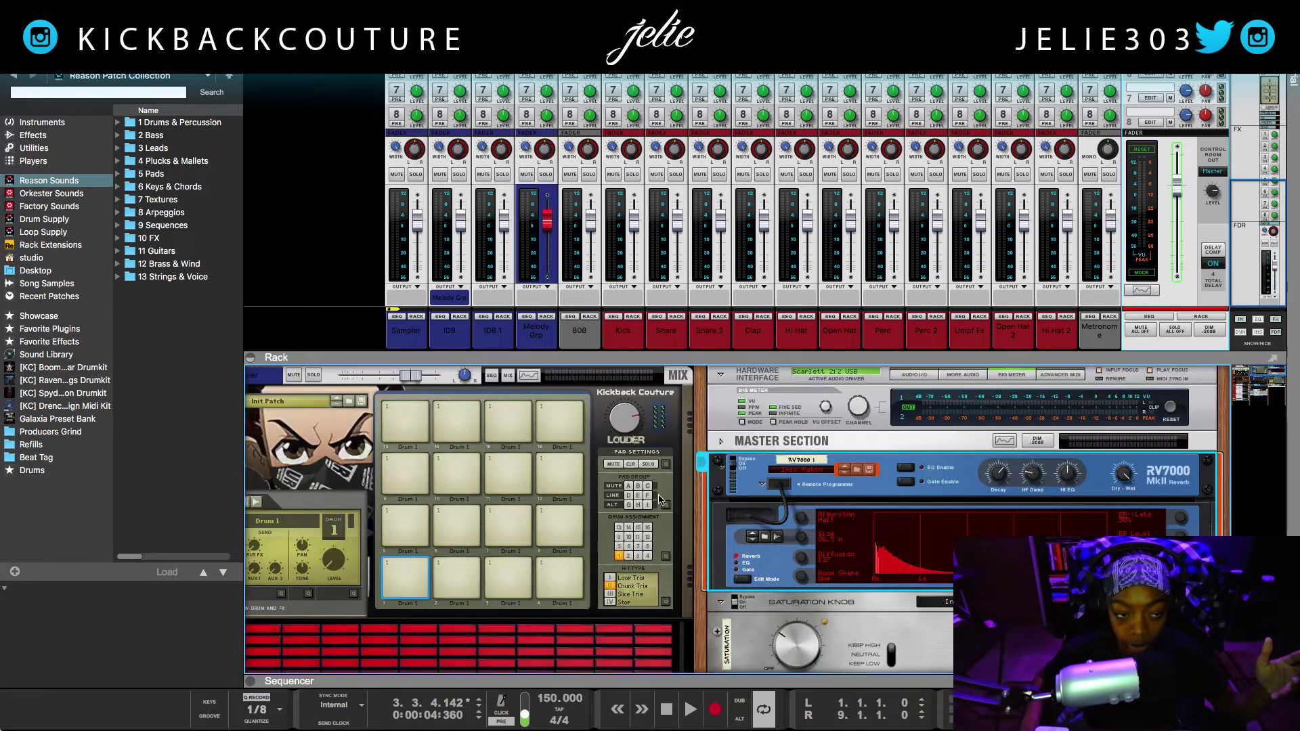
# - Look for RV7000 reverb patches in the Effects, Favorite Effects and Rack Extensions locations of the browser
pyautogui.click(50, 245)
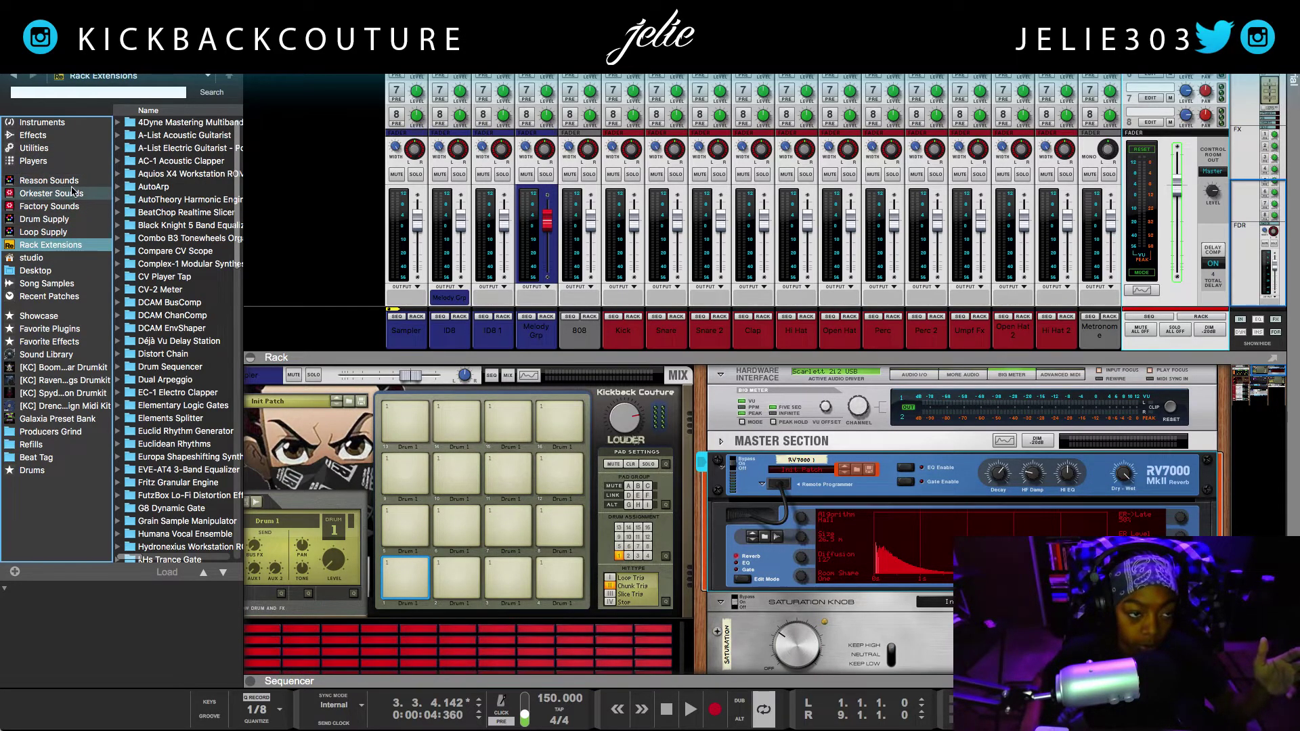
pyautogui.click(48, 180)
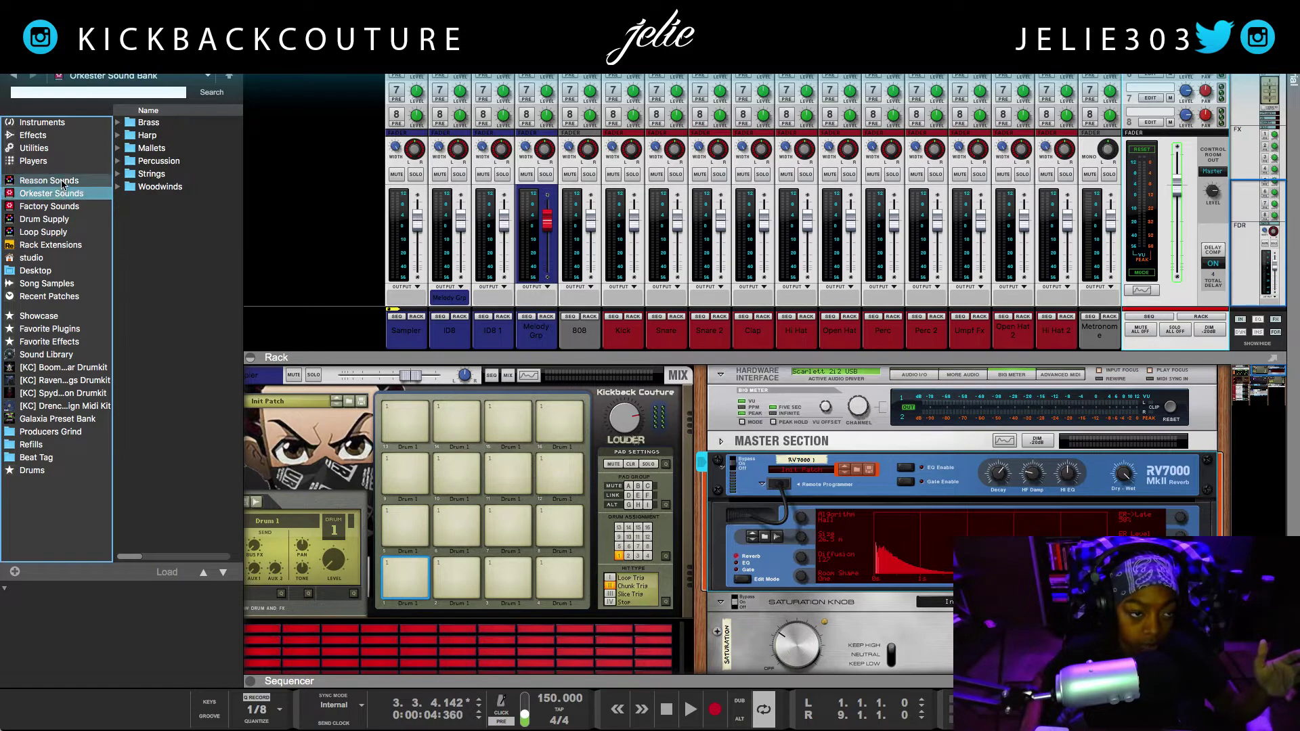
pyautogui.click(53, 136)
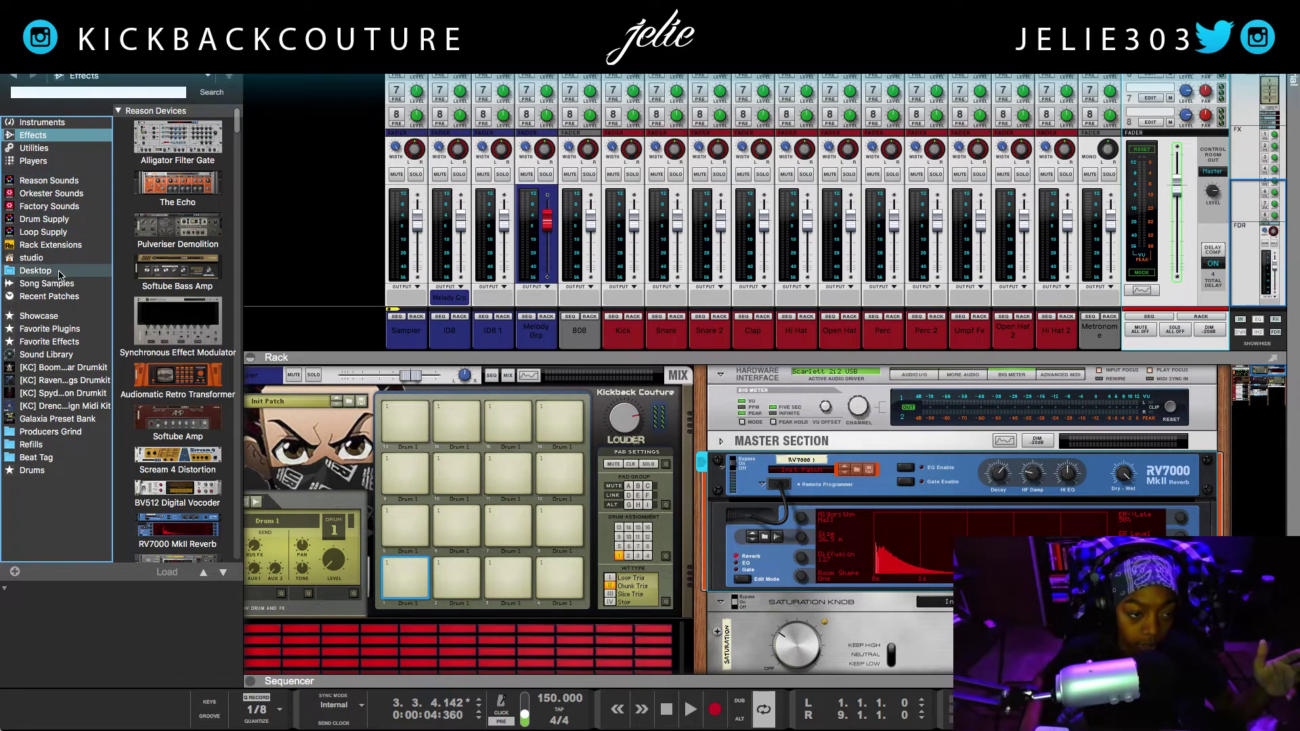
pyautogui.click(60, 342)
pyautogui.click(49, 283)
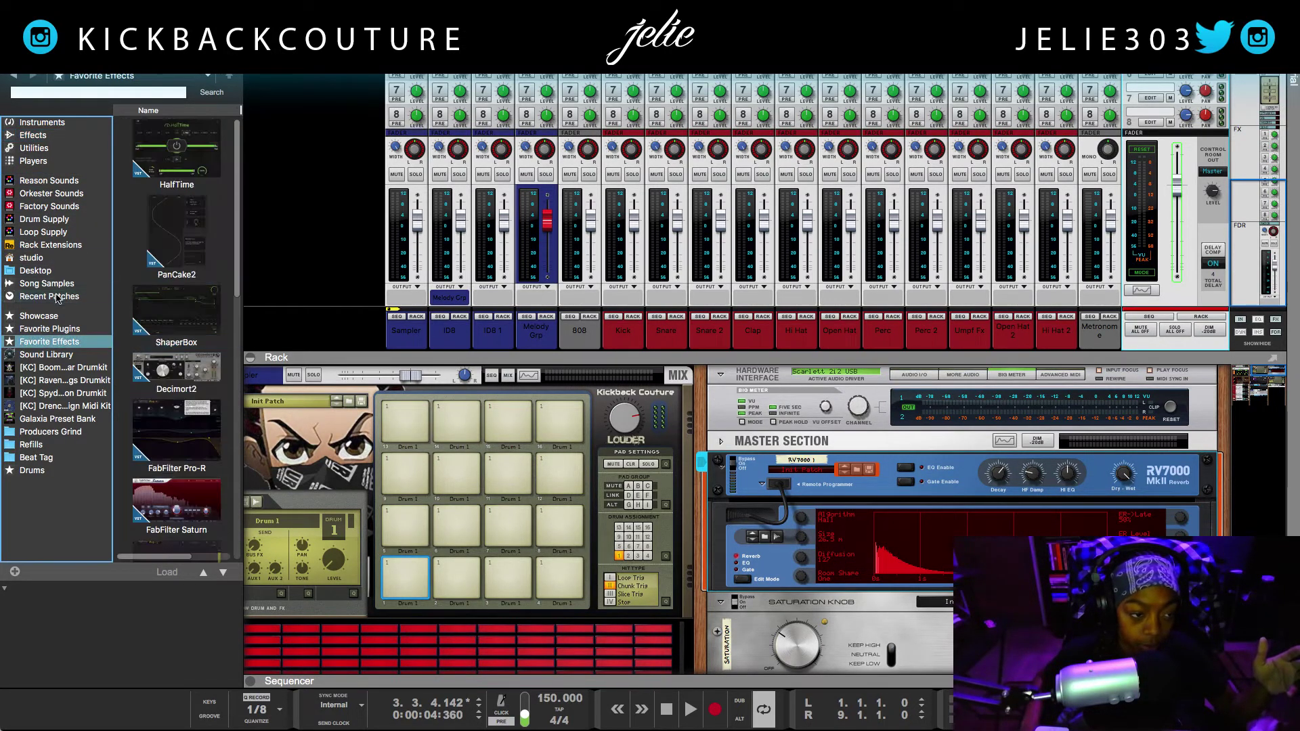
pyautogui.click(51, 244)
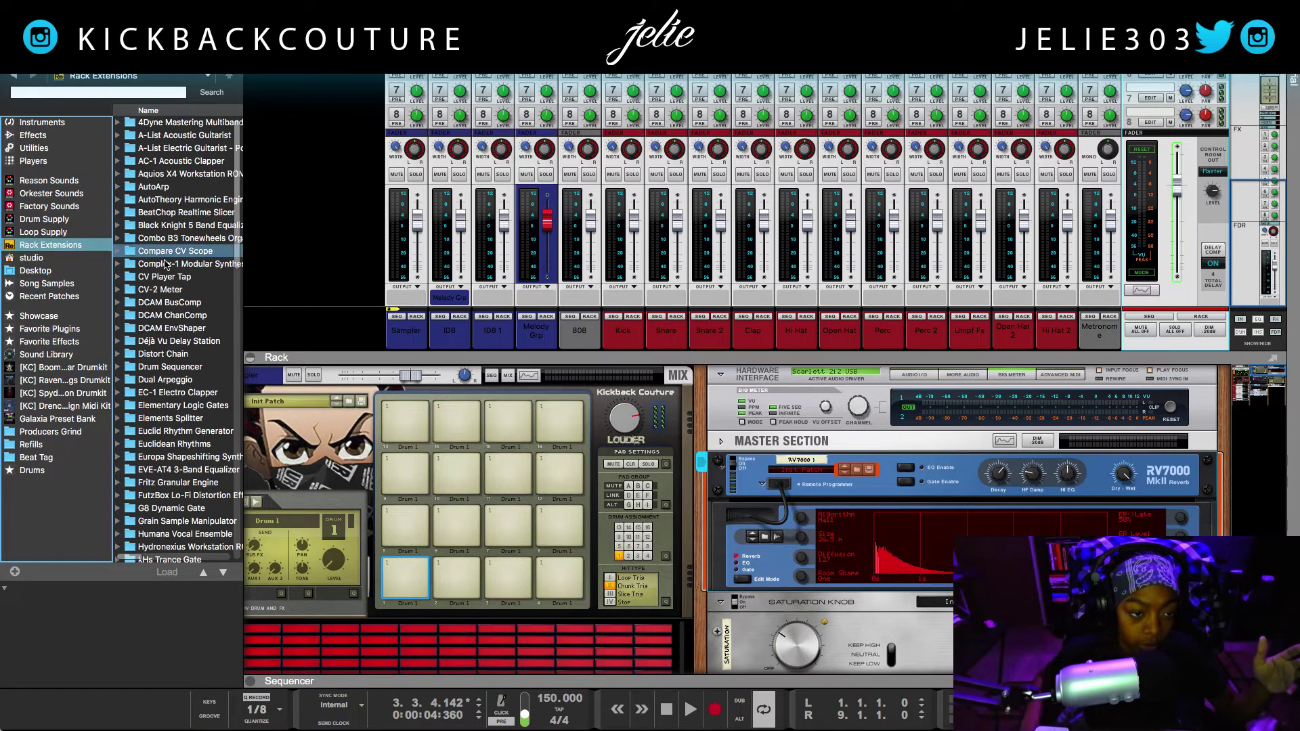
pyautogui.scroll(-15, 189, 440)
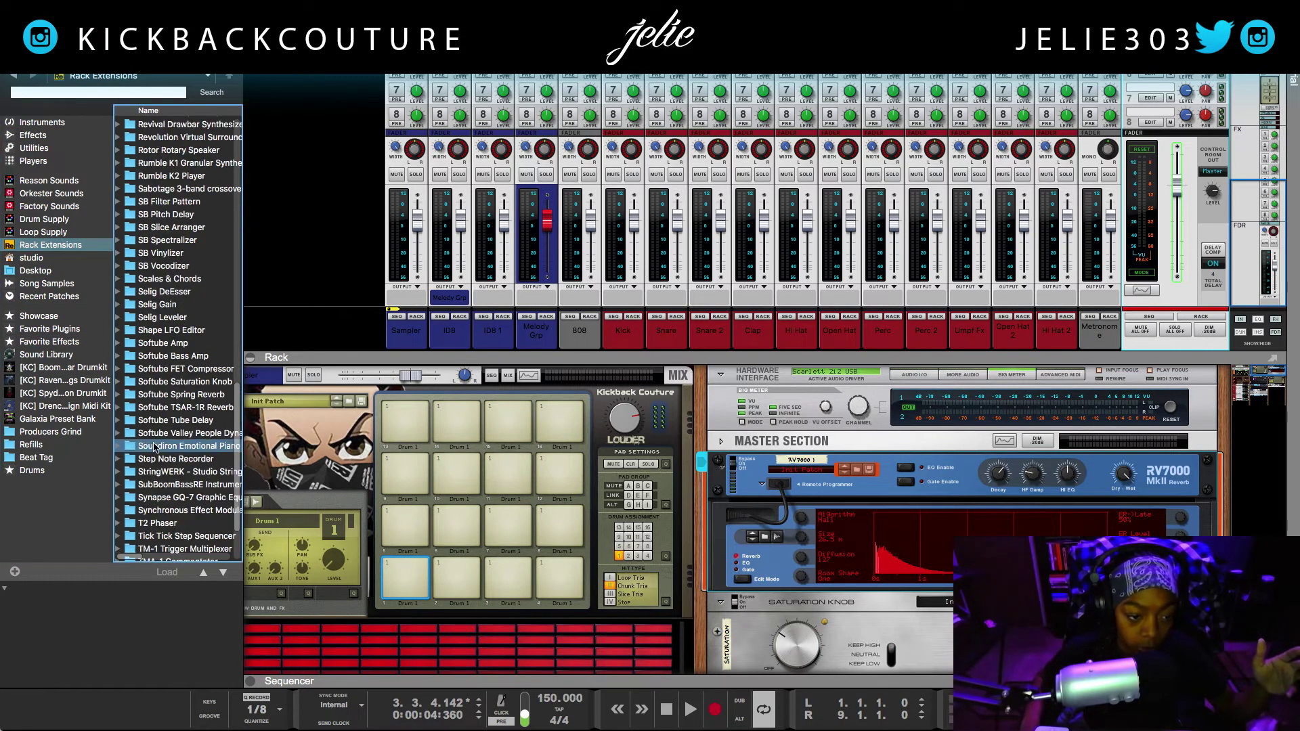
pyautogui.scroll(-3, 247, 477)
pyautogui.scroll(-1, 238, 478)
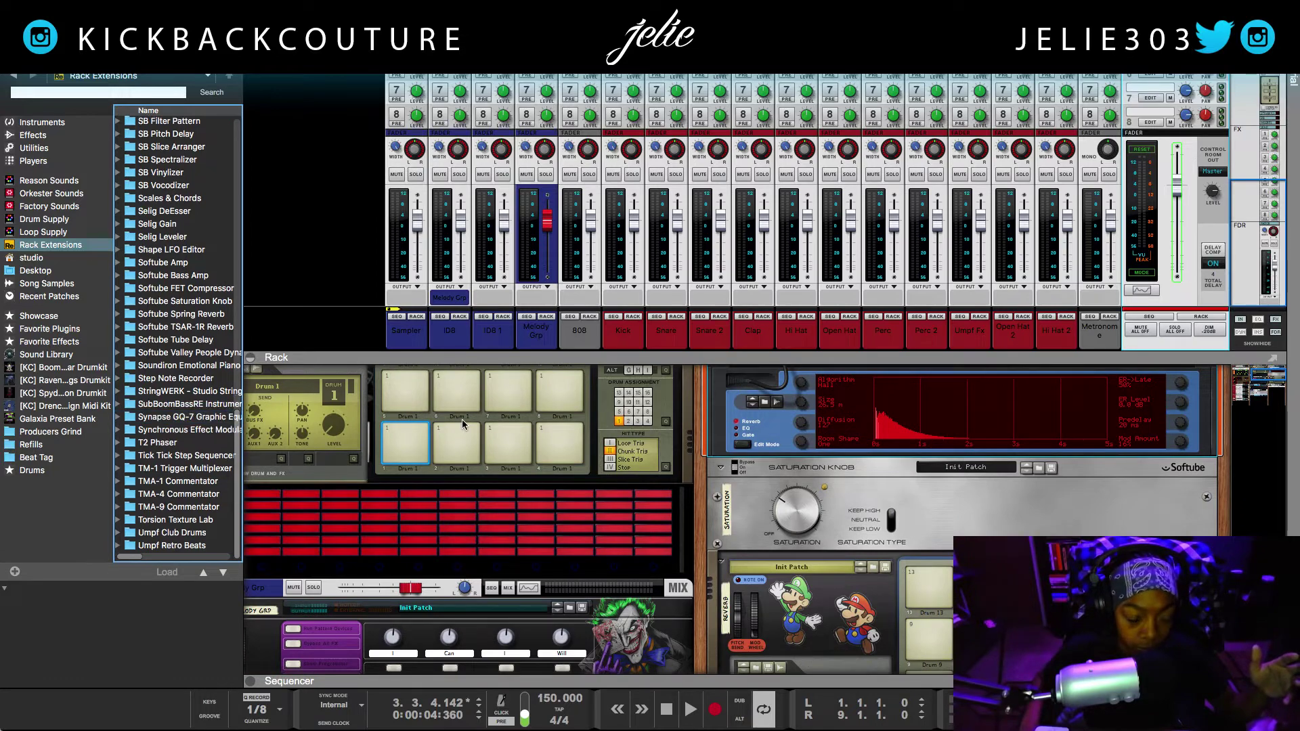
pyautogui.click(690, 483)
pyautogui.scroll(3, 690, 484)
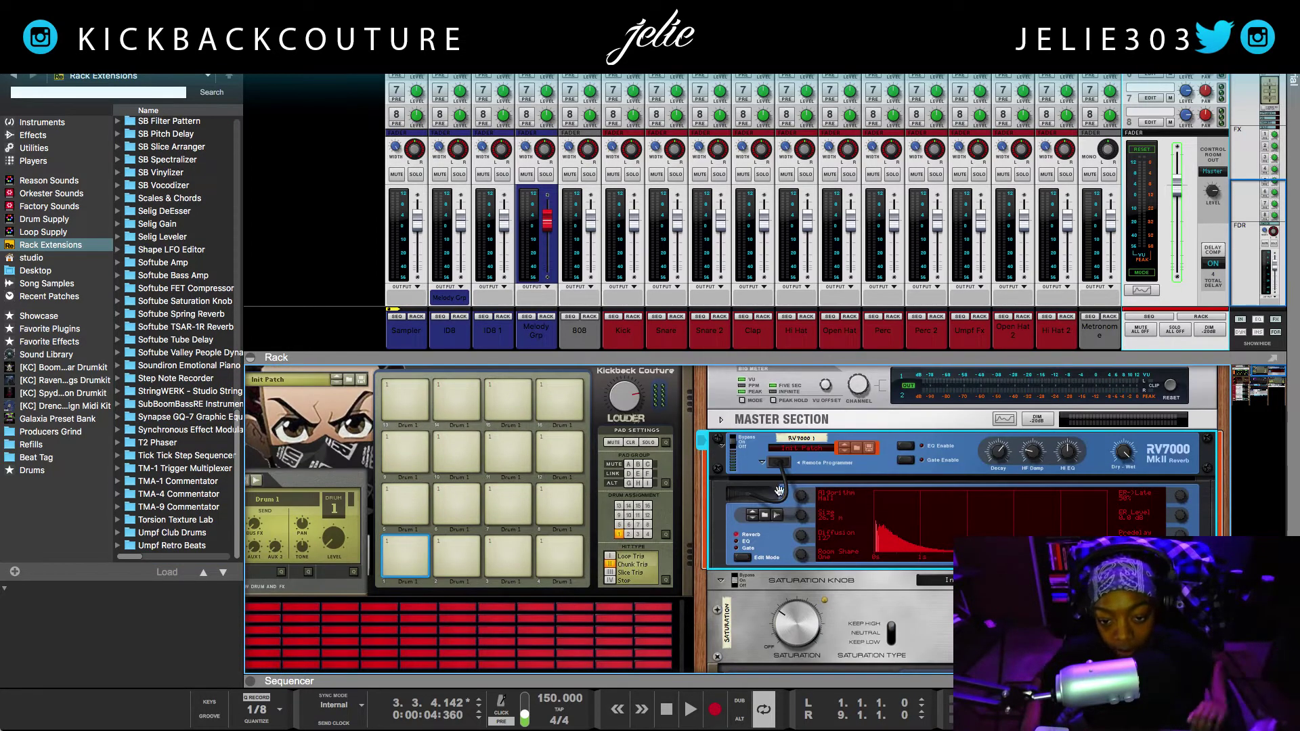
pyautogui.scroll(1, 576, 346)
# - Enlarge the mixer area over the rack and select the ID8 1 channel
pyautogui.moveTo(574, 361); pyautogui.dragTo(629, 635)
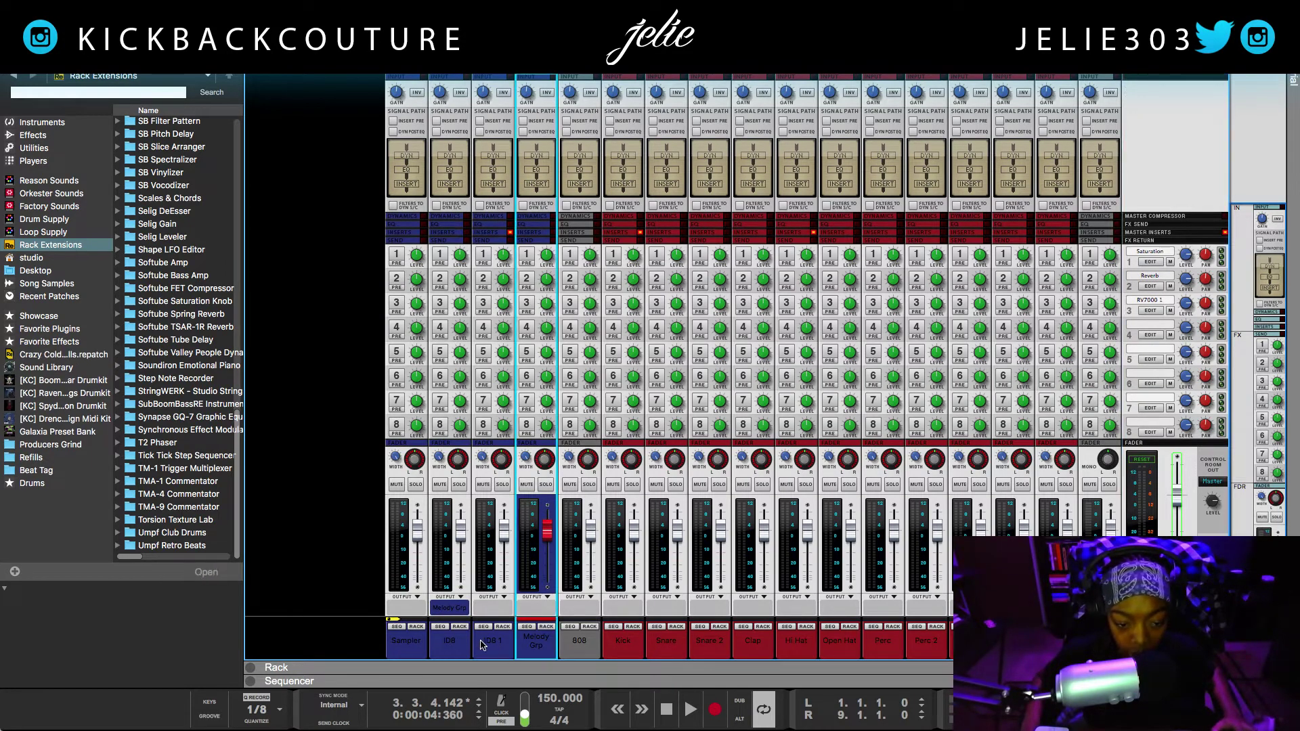
pyautogui.click(461, 650)
pyautogui.click(486, 650)
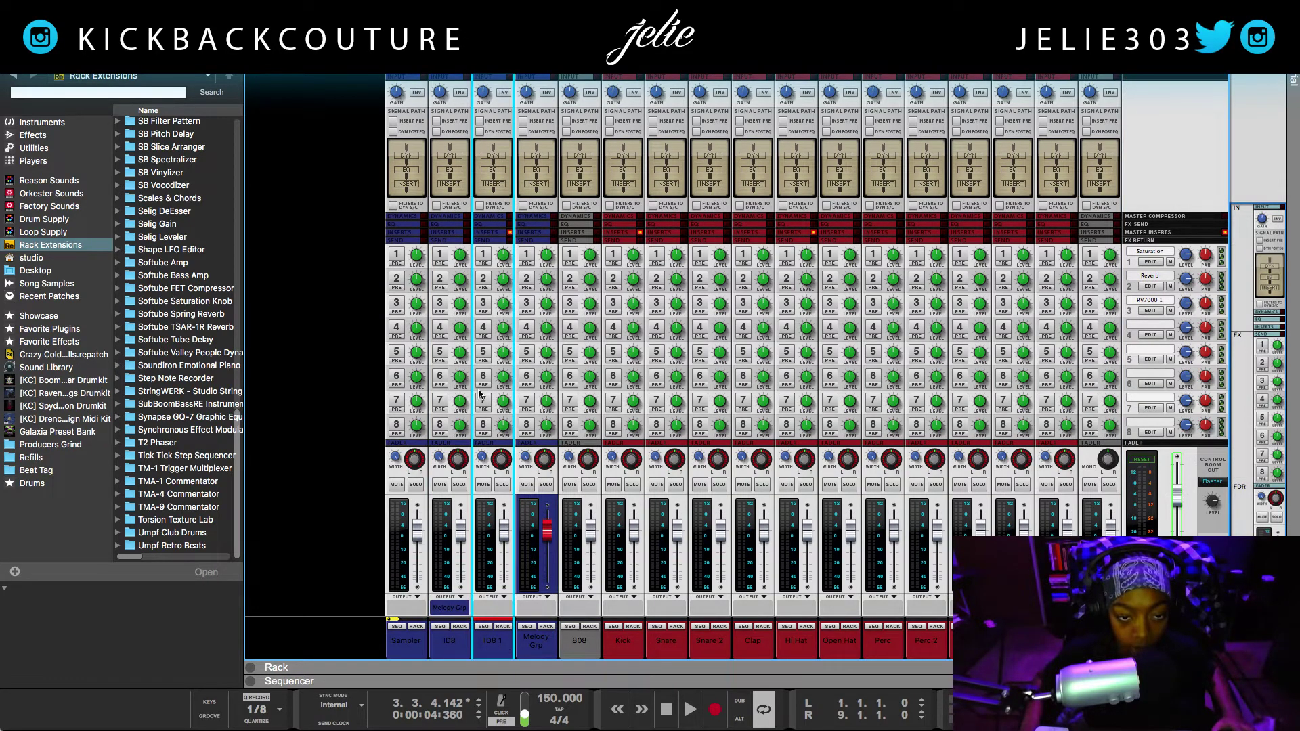
# - Enable send 3 to the RV7000 on the ID8 1 channel and raise its level to about 6.23 dB while playing the melody
pyautogui.press('space')
pyautogui.click(483, 279)
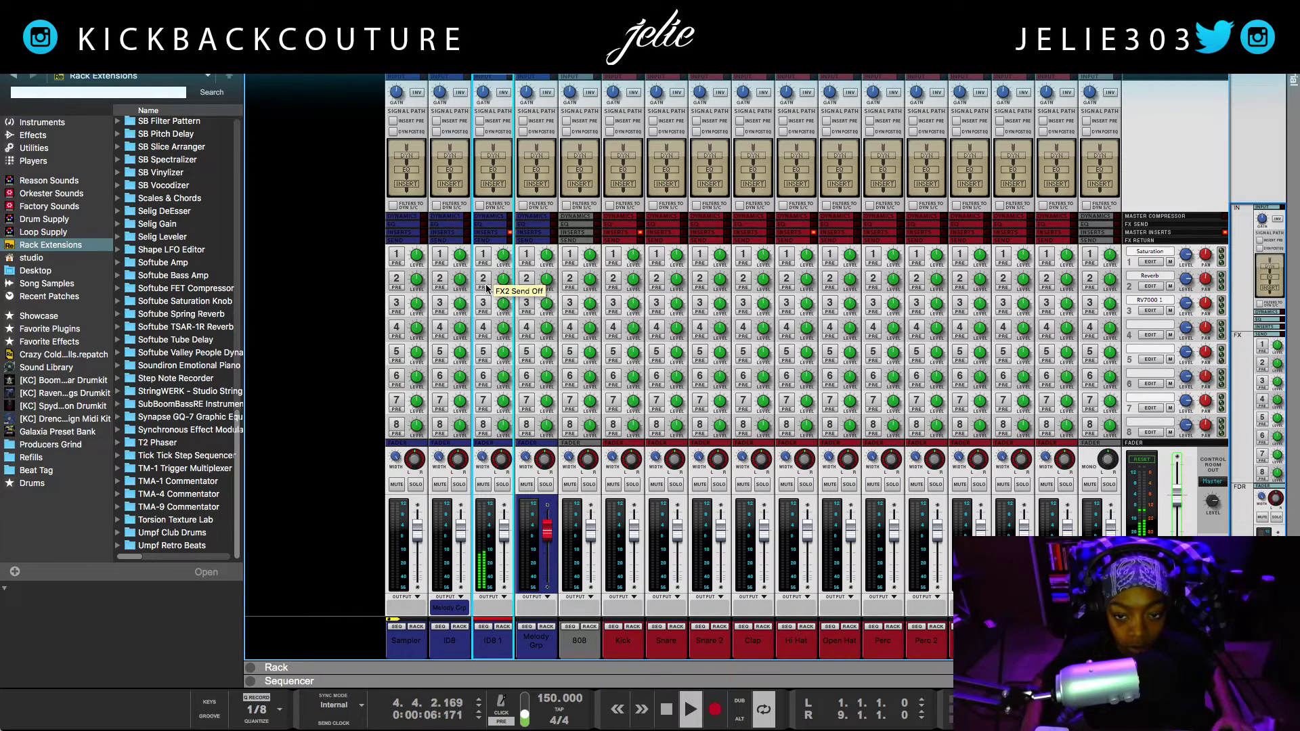
pyautogui.click(483, 304)
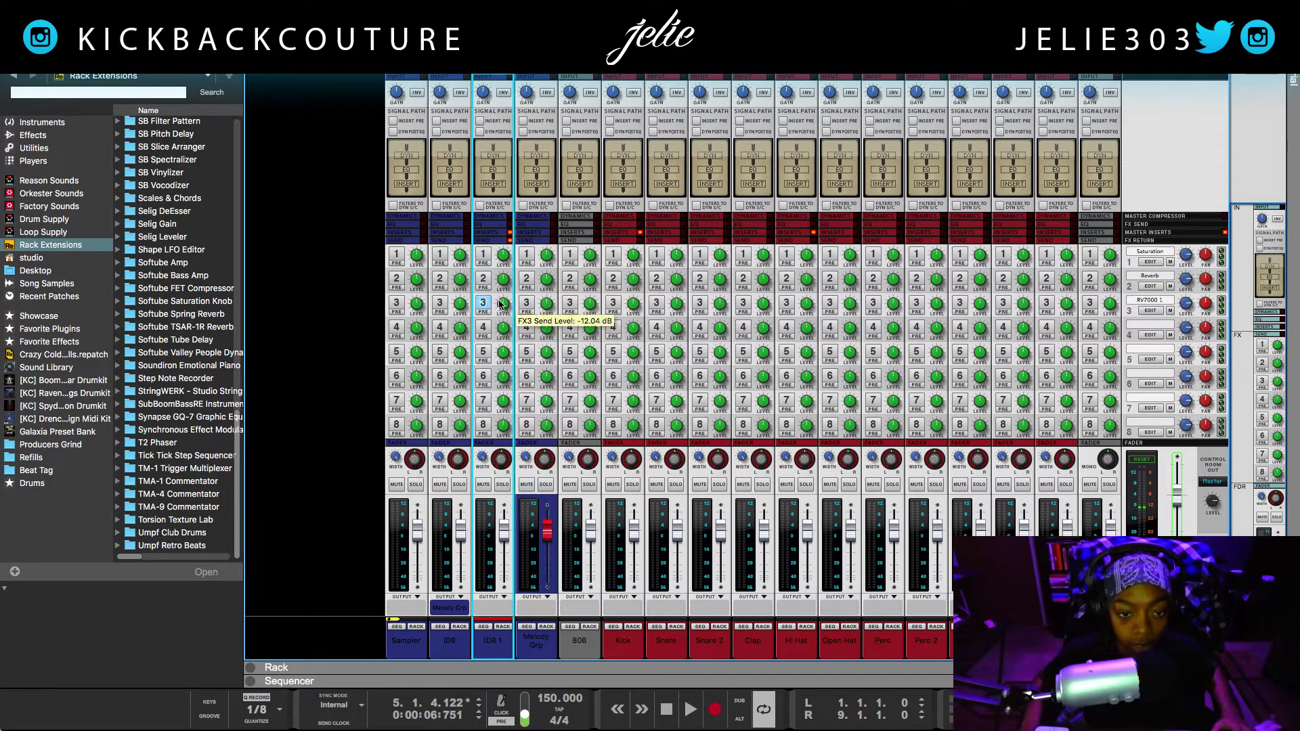
pyautogui.press('space')
pyautogui.moveTo(505, 308)
pyautogui.mouseDown()
pyautogui.moveTo(502, 290)
pyautogui.moveTo(499, 310)
pyautogui.mouseUp()
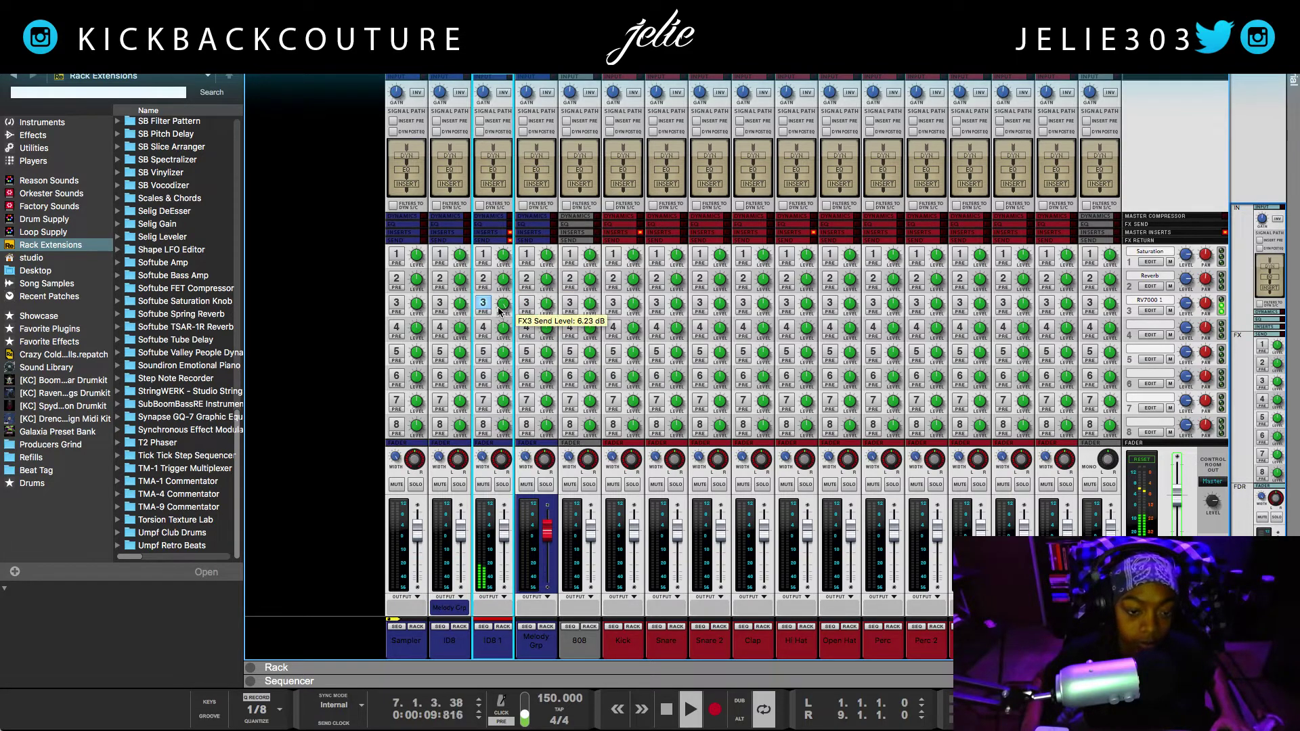
pyautogui.press('space')
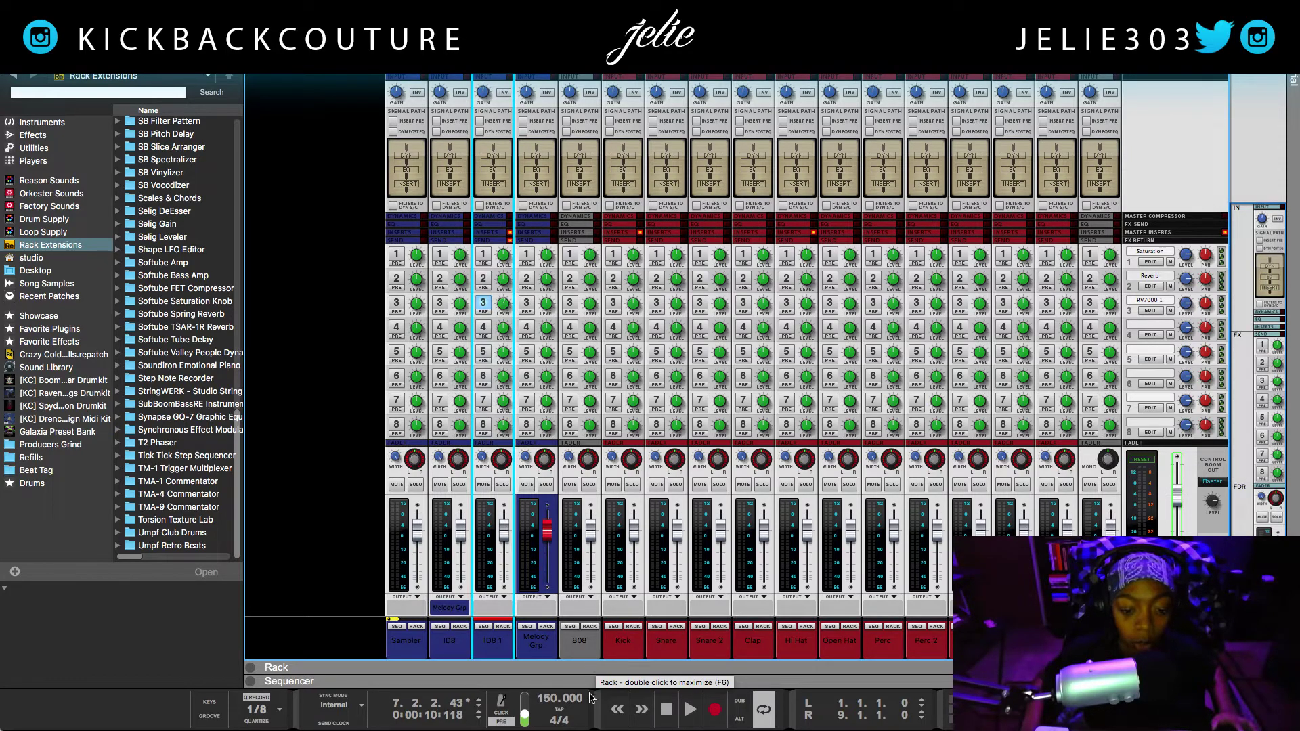
# - Open the ID8 1 melody clip for editing in the sequencer, examine its notes, and close it
pyautogui.press('F7')
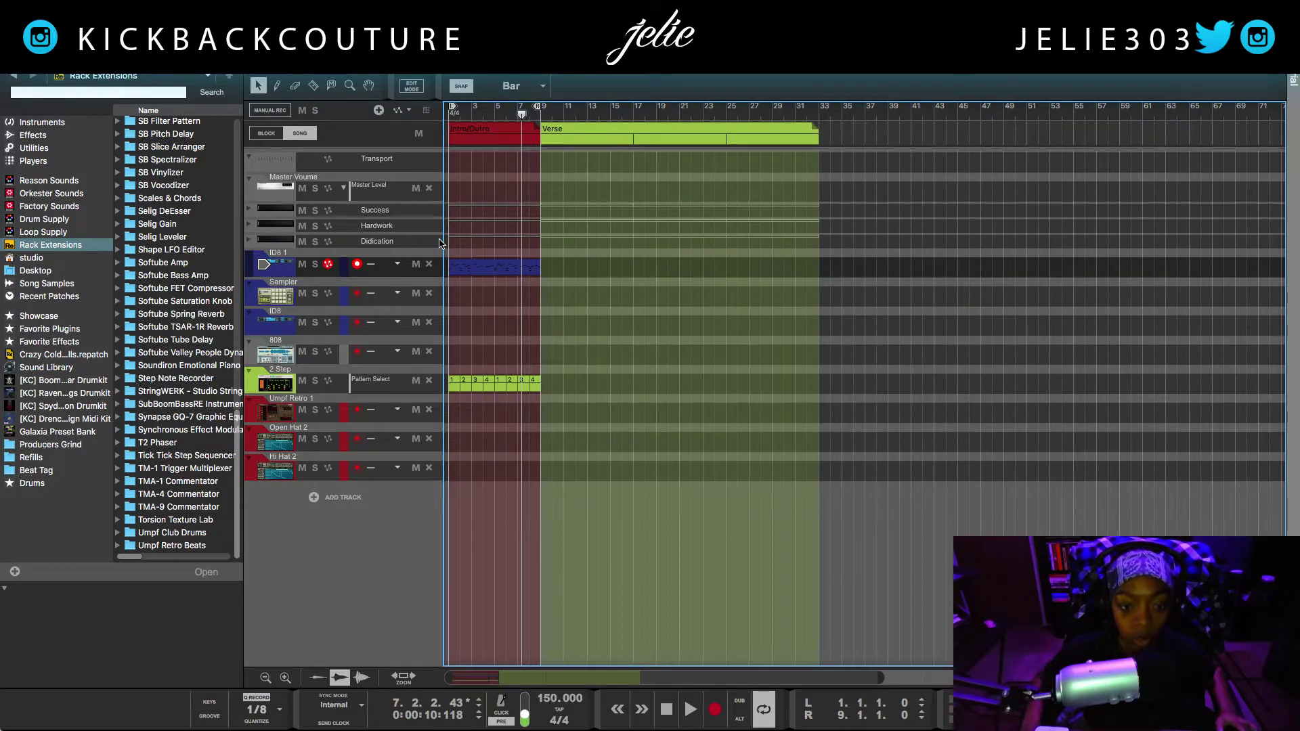
pyautogui.doubleClick(478, 273)
pyautogui.scroll(-5, 552, 434)
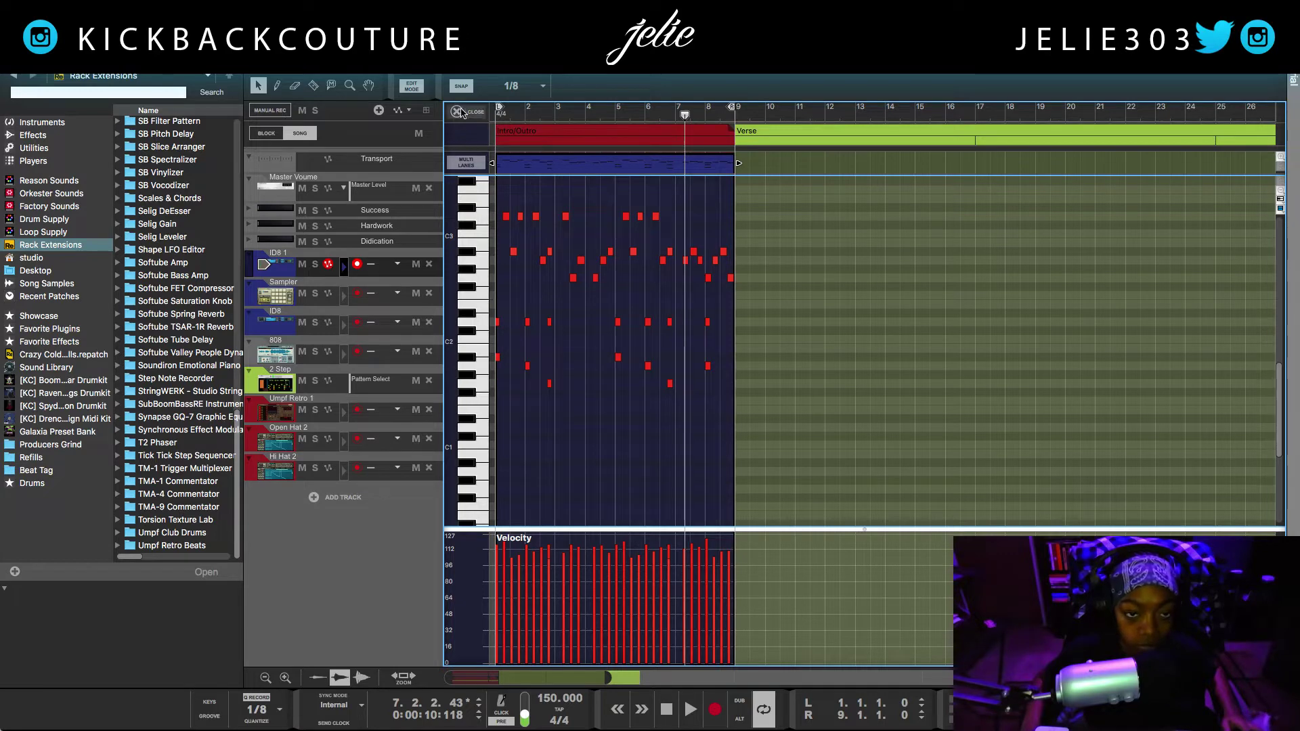
pyautogui.click(459, 111)
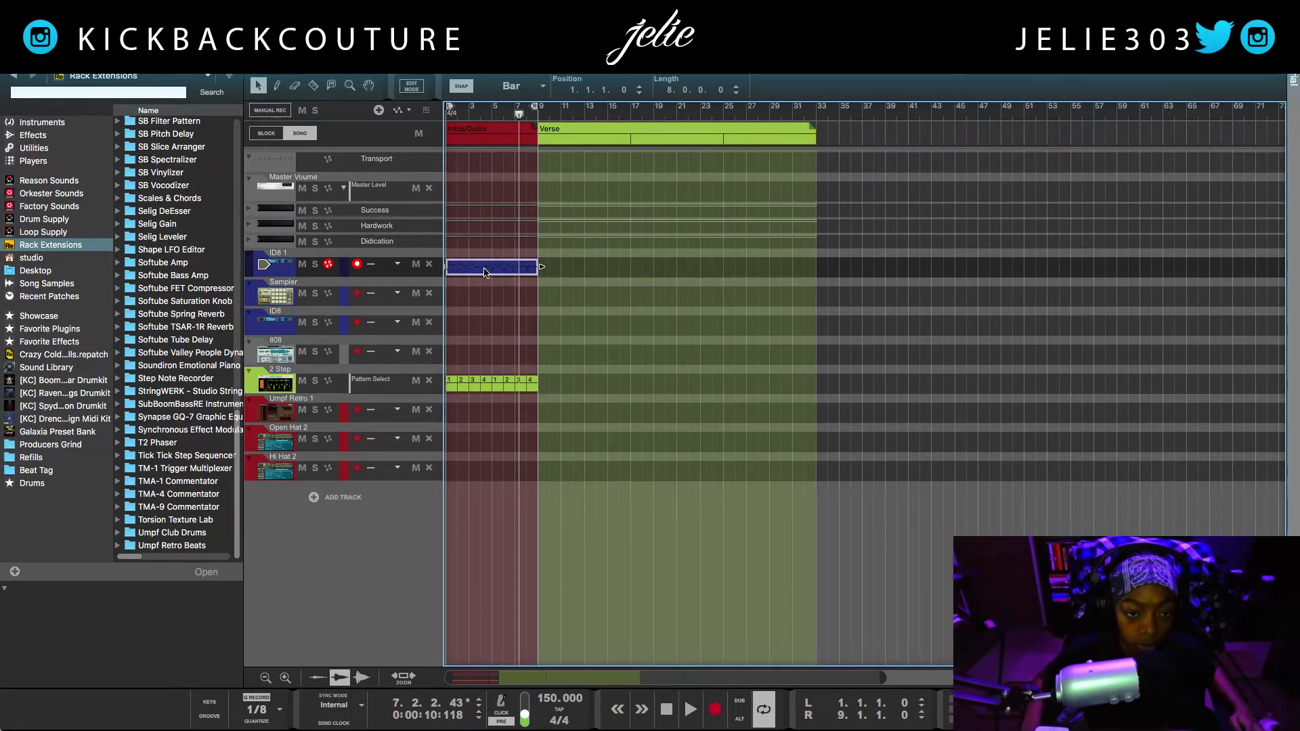
# - Place the melody clip on the ID8 track, open it for editing, and transpose all its notes up two octaves
pyautogui.moveTo(485, 272); pyautogui.dragTo(475, 337)
pyautogui.doubleClick(475, 331)
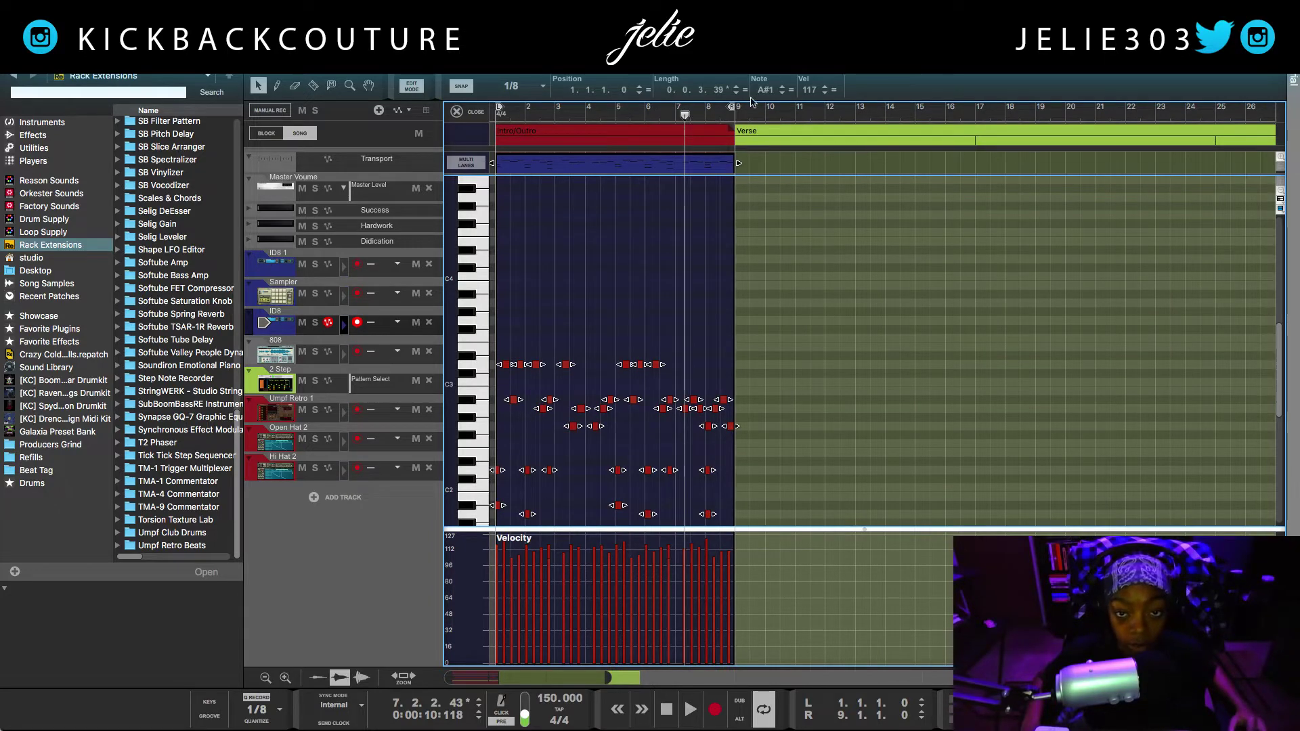
pyautogui.moveTo(753, 95); pyautogui.dragTo(754, 71)
pyautogui.click(780, 94)
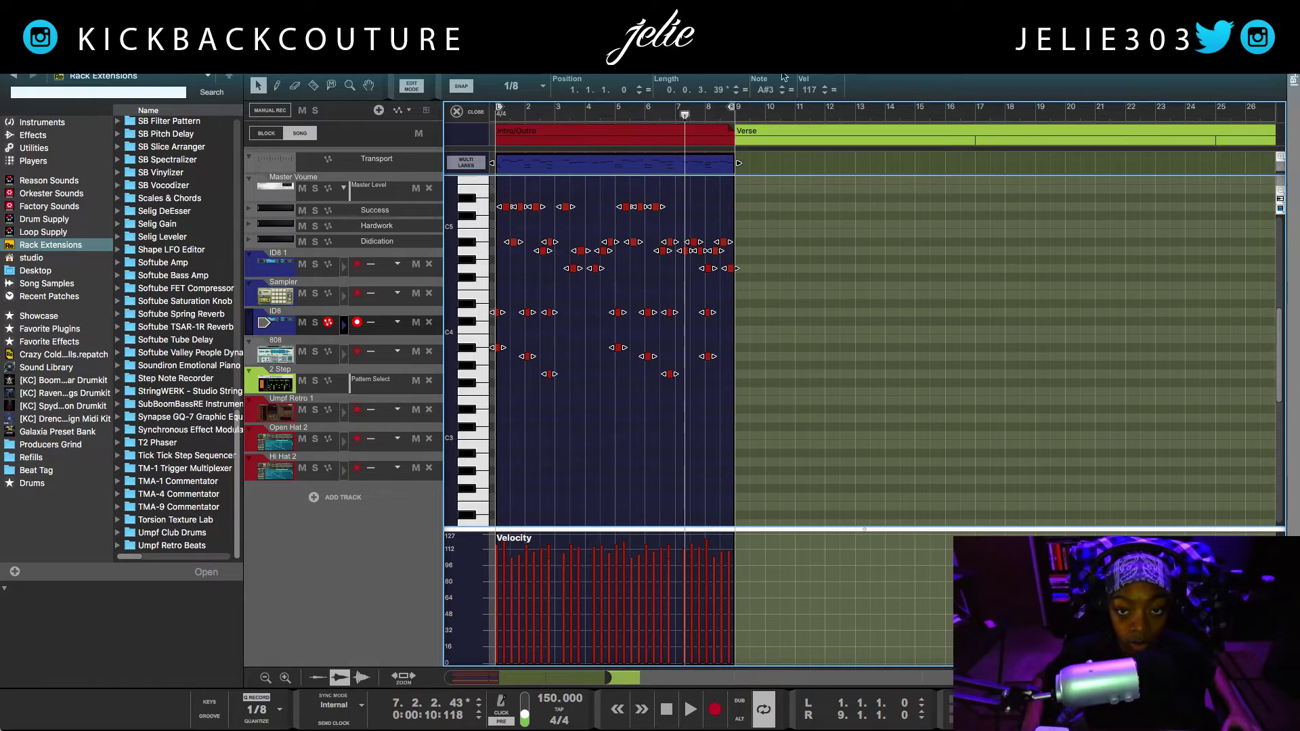
# - Lower the volume of the ID8 1 piano in the rack to about -20.2 dB while playing both piano layers
pyautogui.press('F6')
pyautogui.scroll(-3, 751, 314)
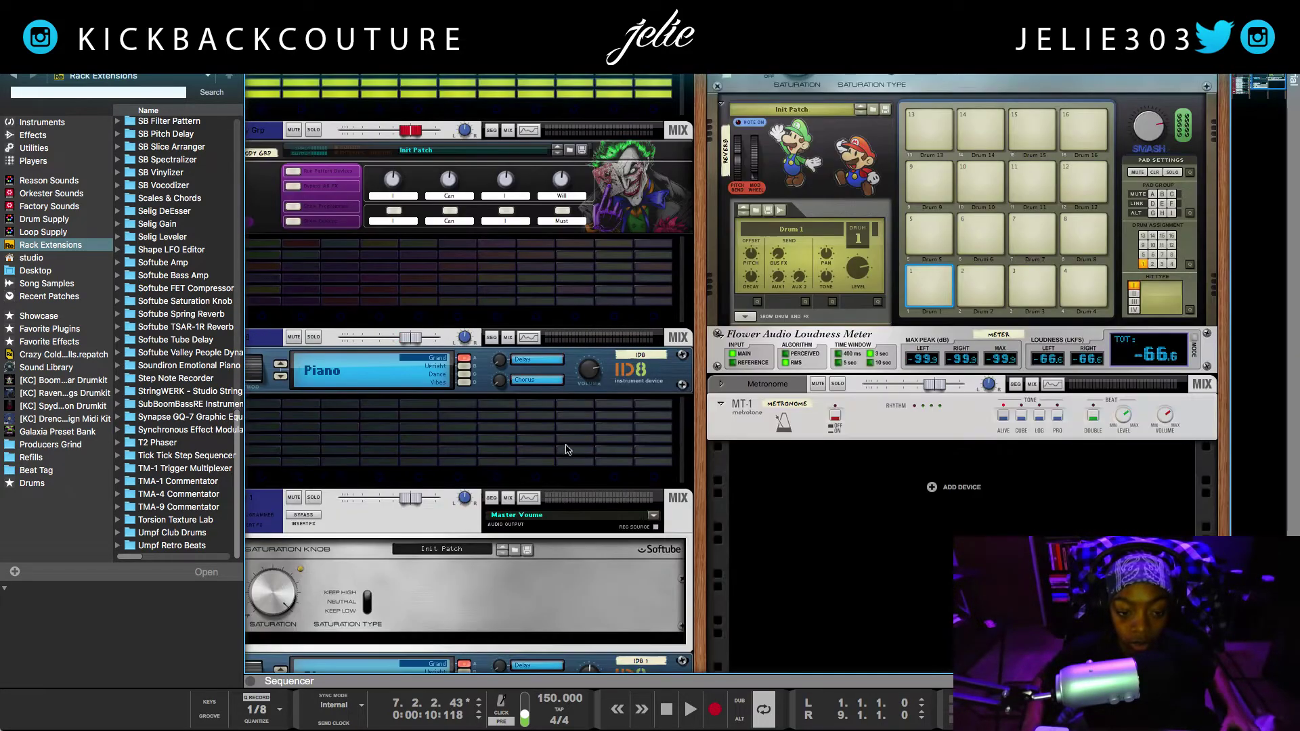
pyautogui.hscroll(-2, 474, 433)
pyautogui.scroll(-5, 421, 354)
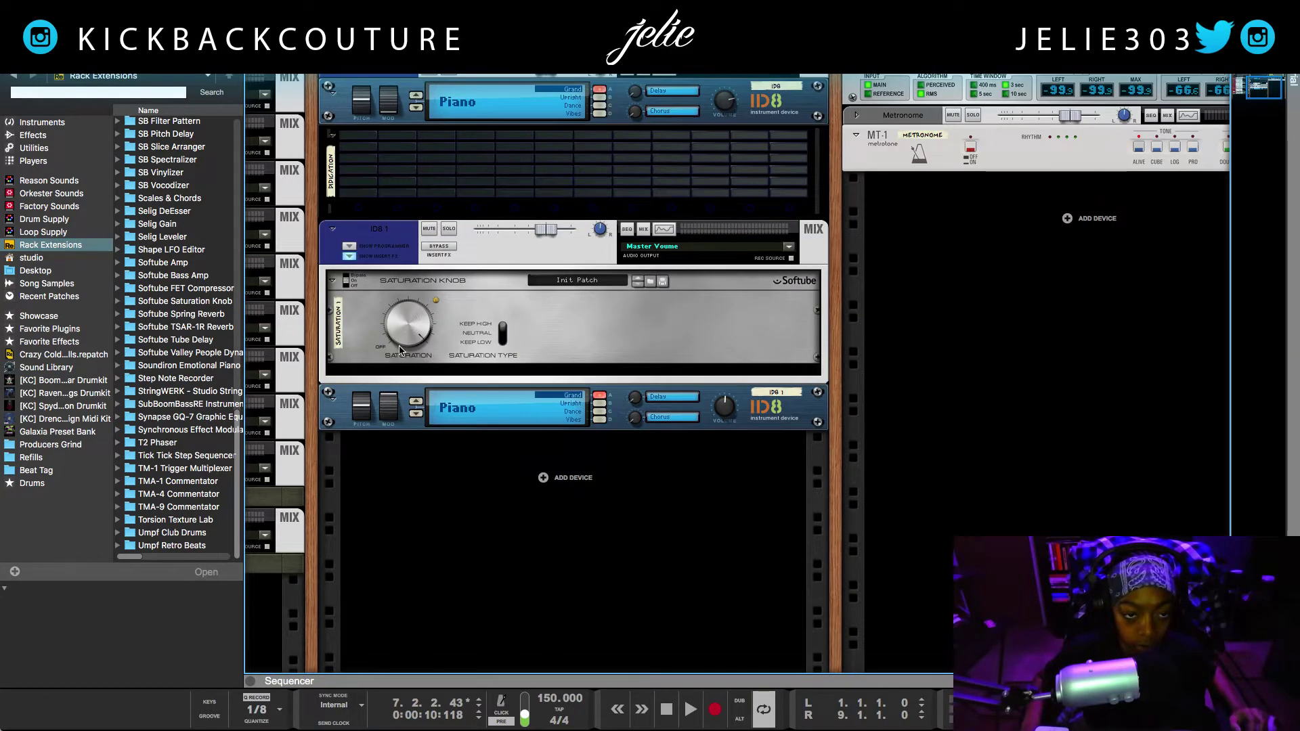
pyautogui.click(397, 120)
pyautogui.press('space')
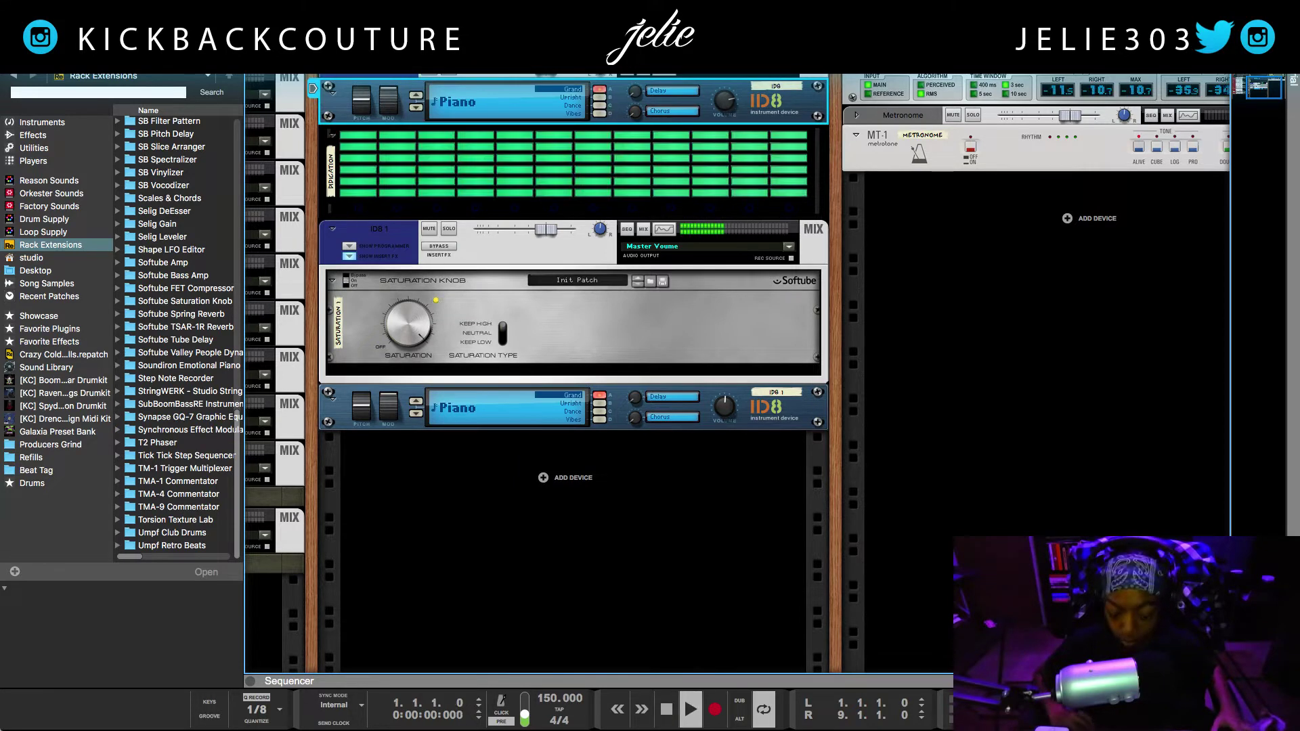
pyautogui.scroll(3, 445, 247)
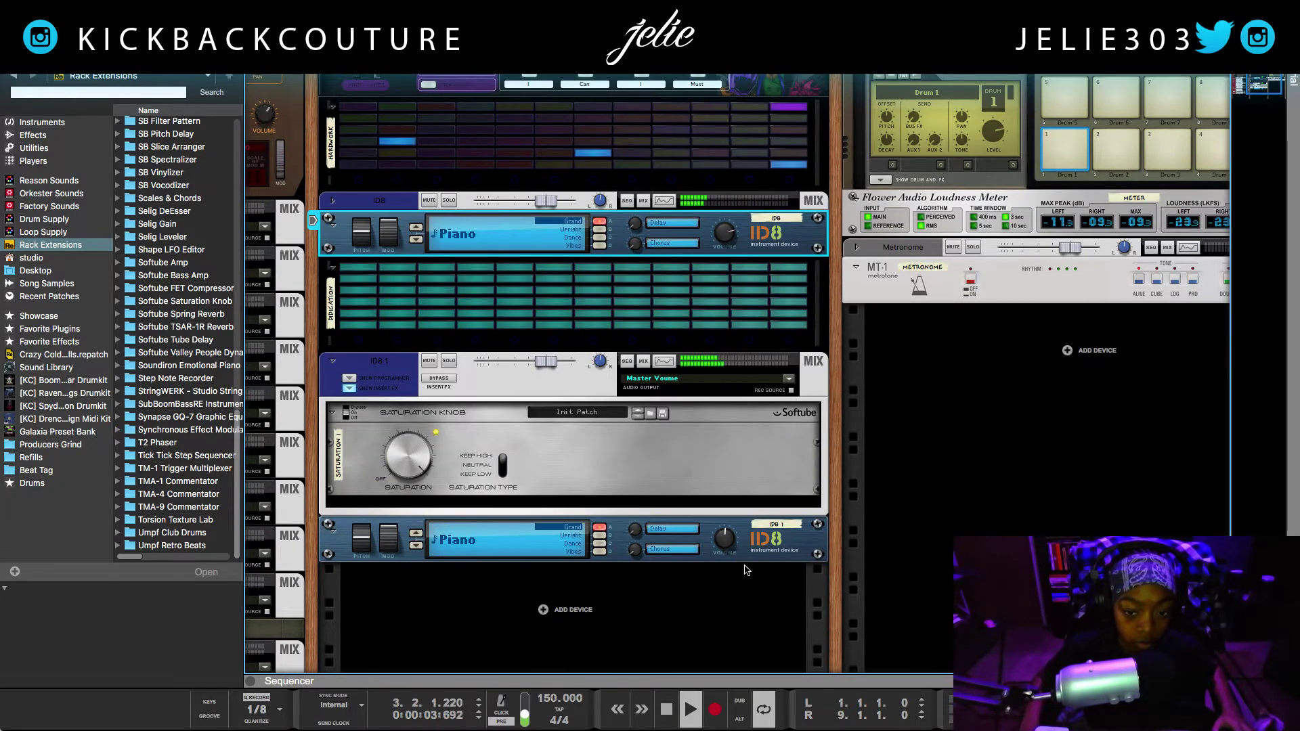
pyautogui.click(729, 545)
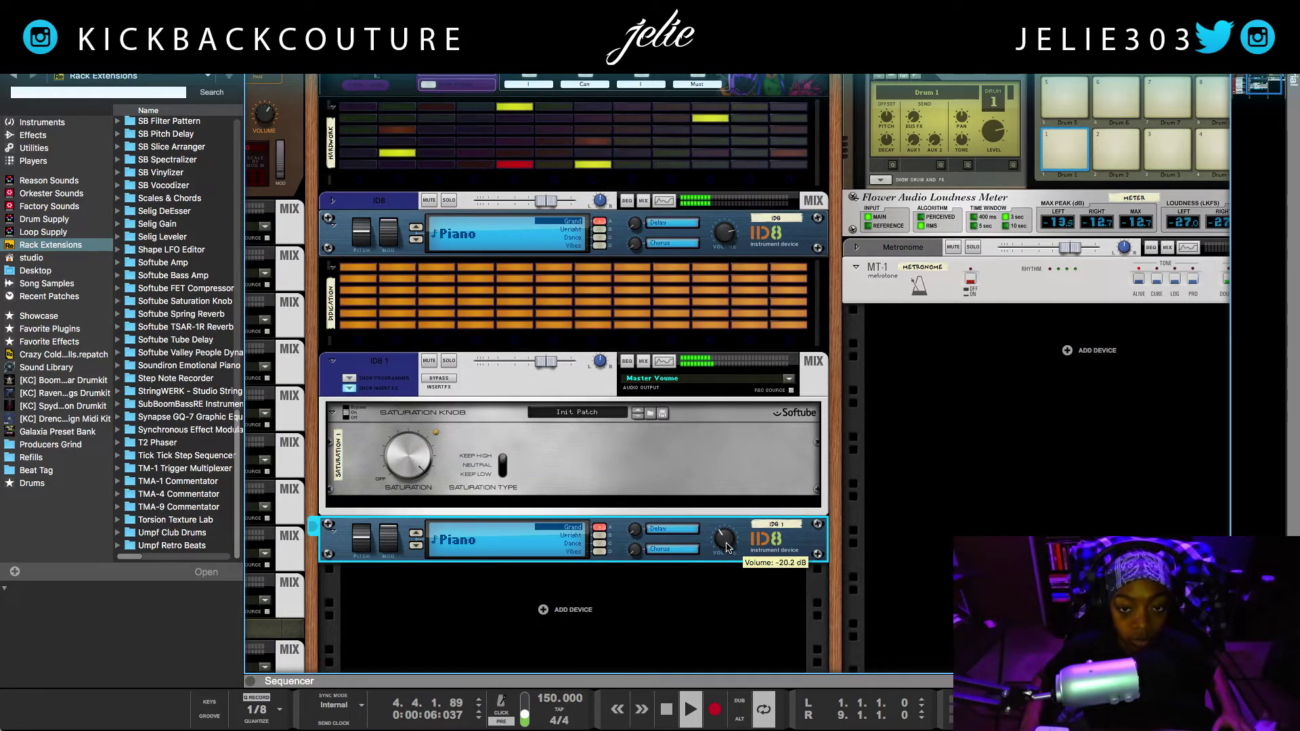
pyautogui.scroll(1, 738, 520)
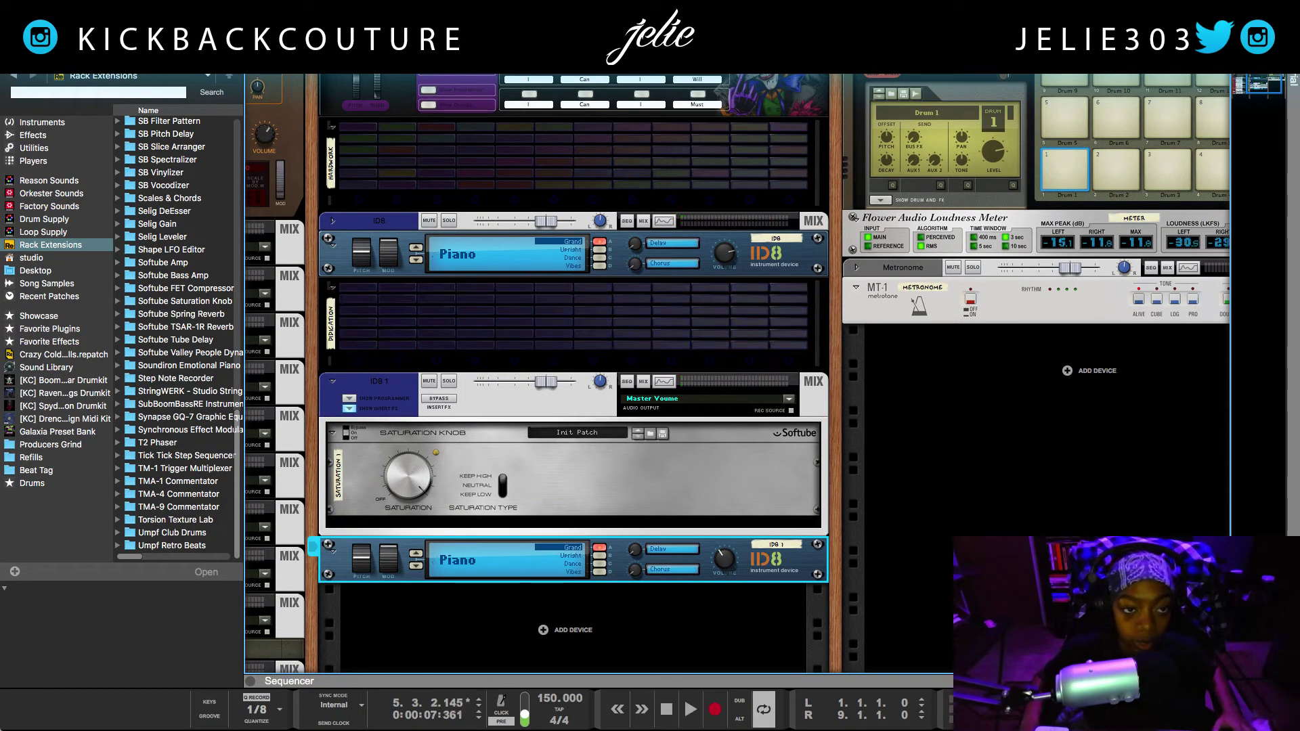
# - Select the ID8 and ID8 1 channels together in the mixer and set their channel color to light blue
pyautogui.press('F5')
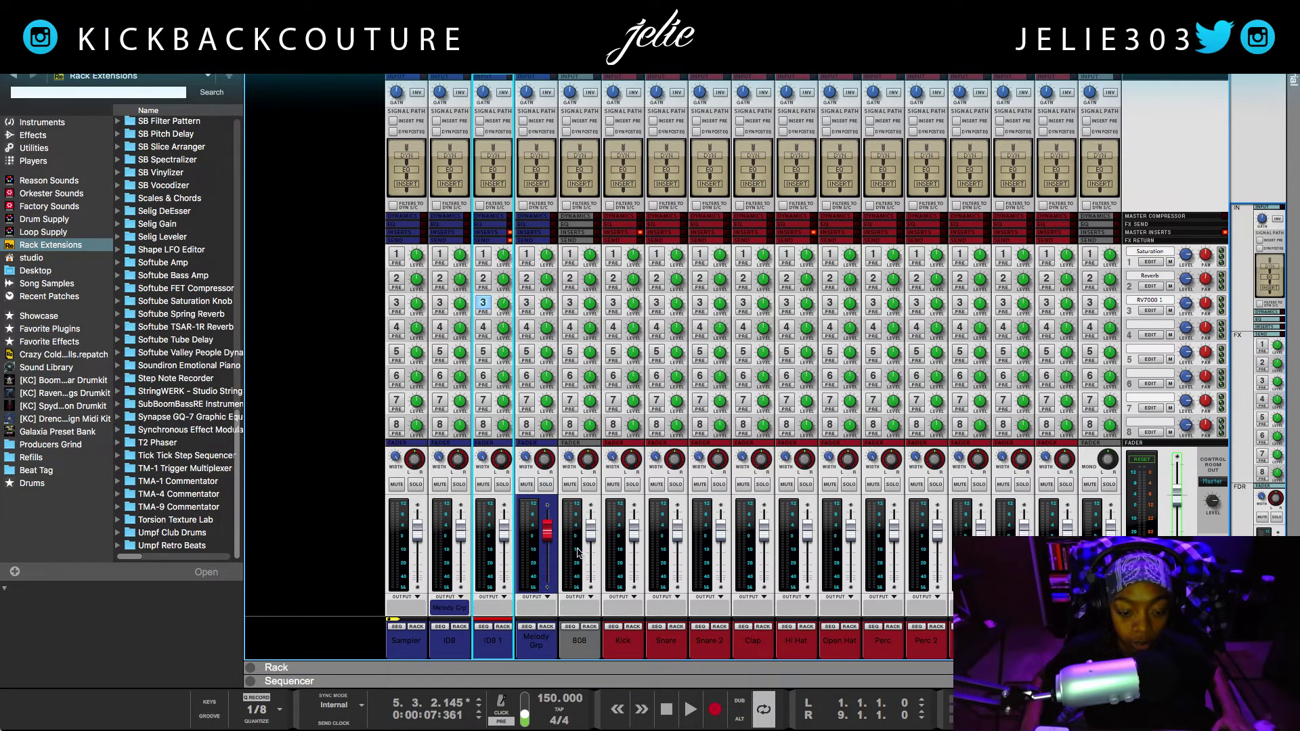
pyautogui.keyDown('shift'); pyautogui.click(452, 651); pyautogui.keyUp('shift')
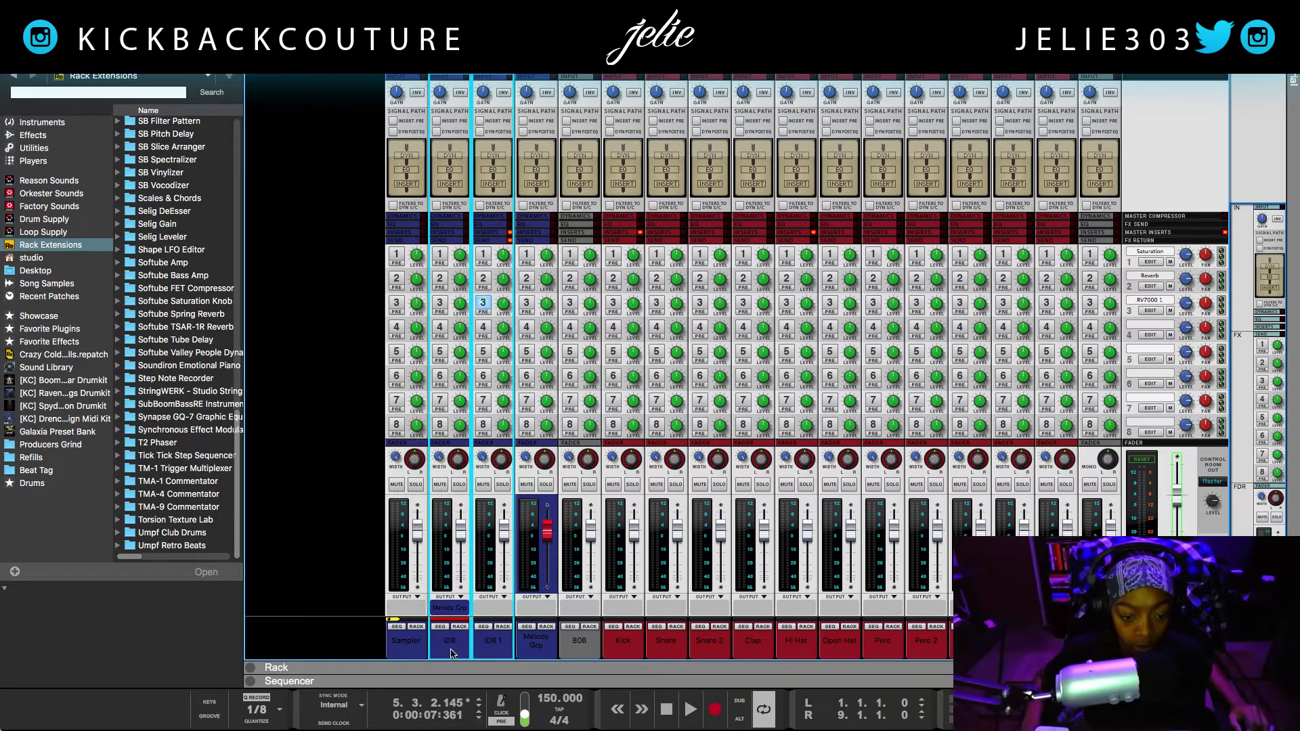
pyautogui.rightClick(454, 651)
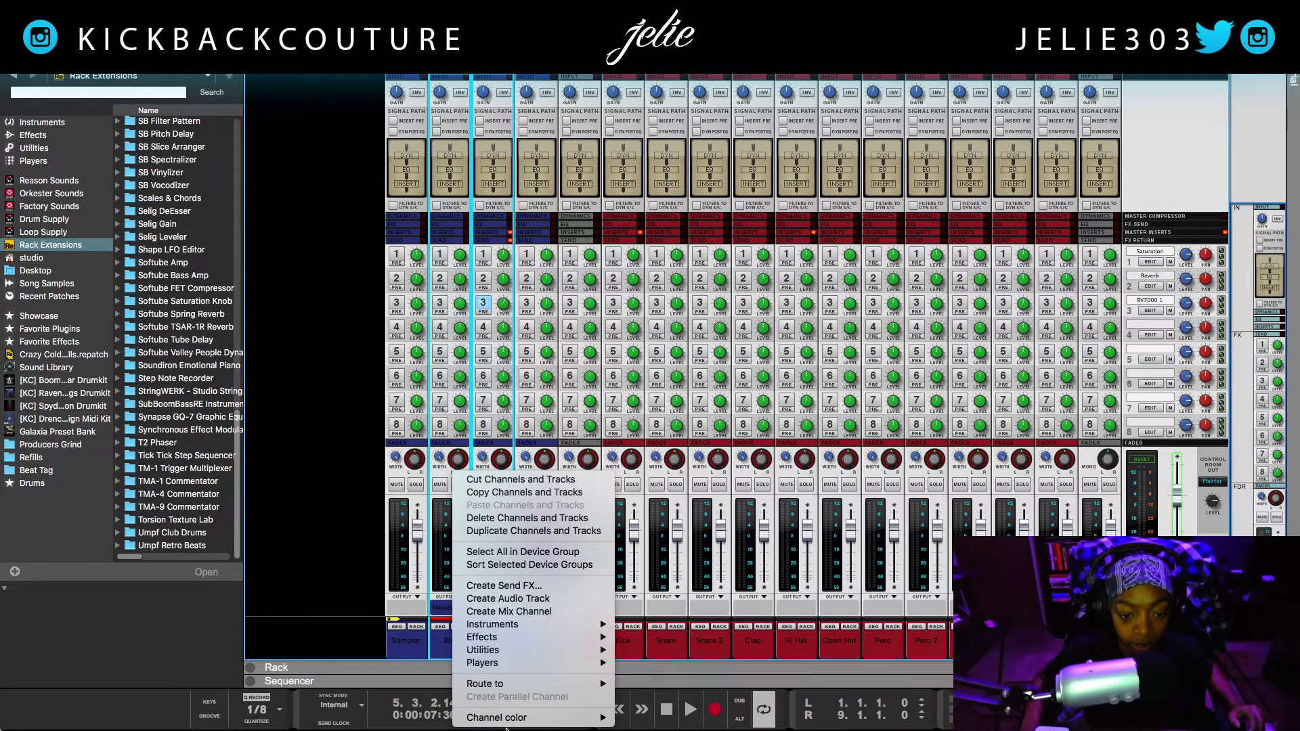
pyautogui.moveTo(524, 719)
pyautogui.click(674, 589)
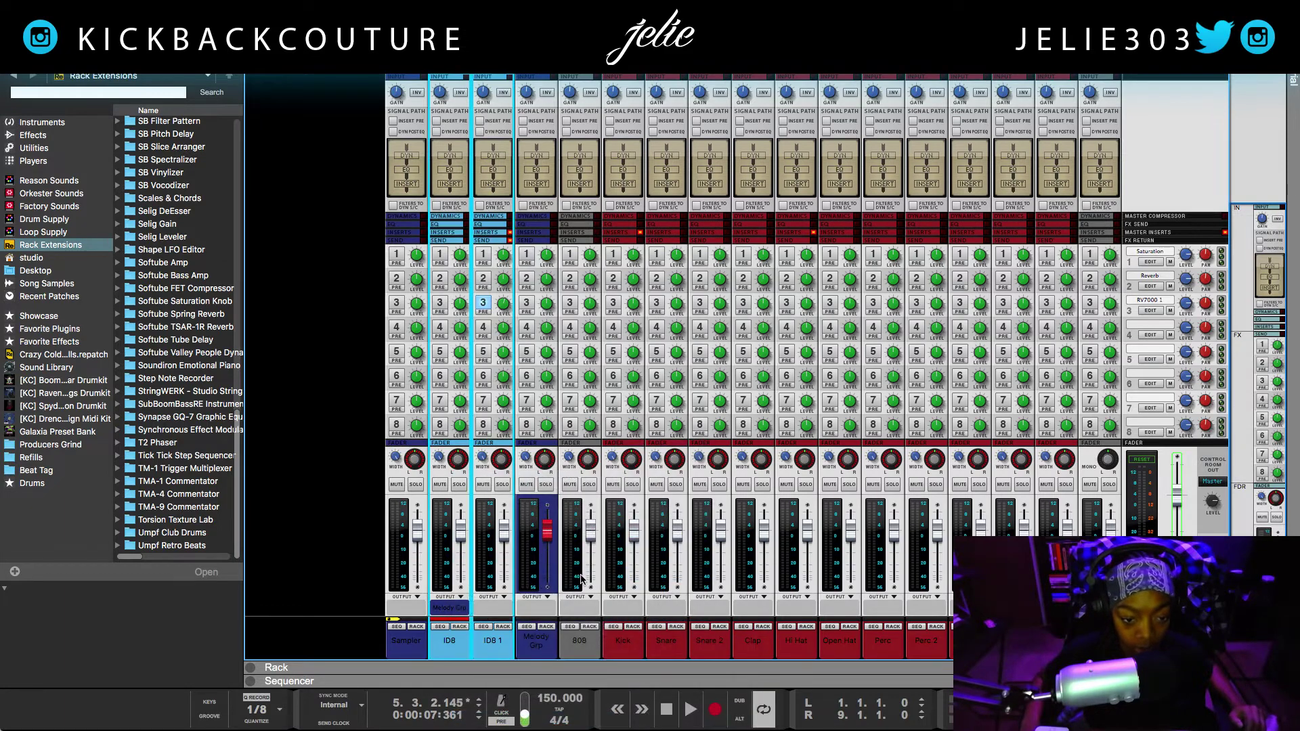
# - Enable send 3 to the RV7000 on the ID8 channel and raise its send level during playback
pyautogui.click(440, 304)
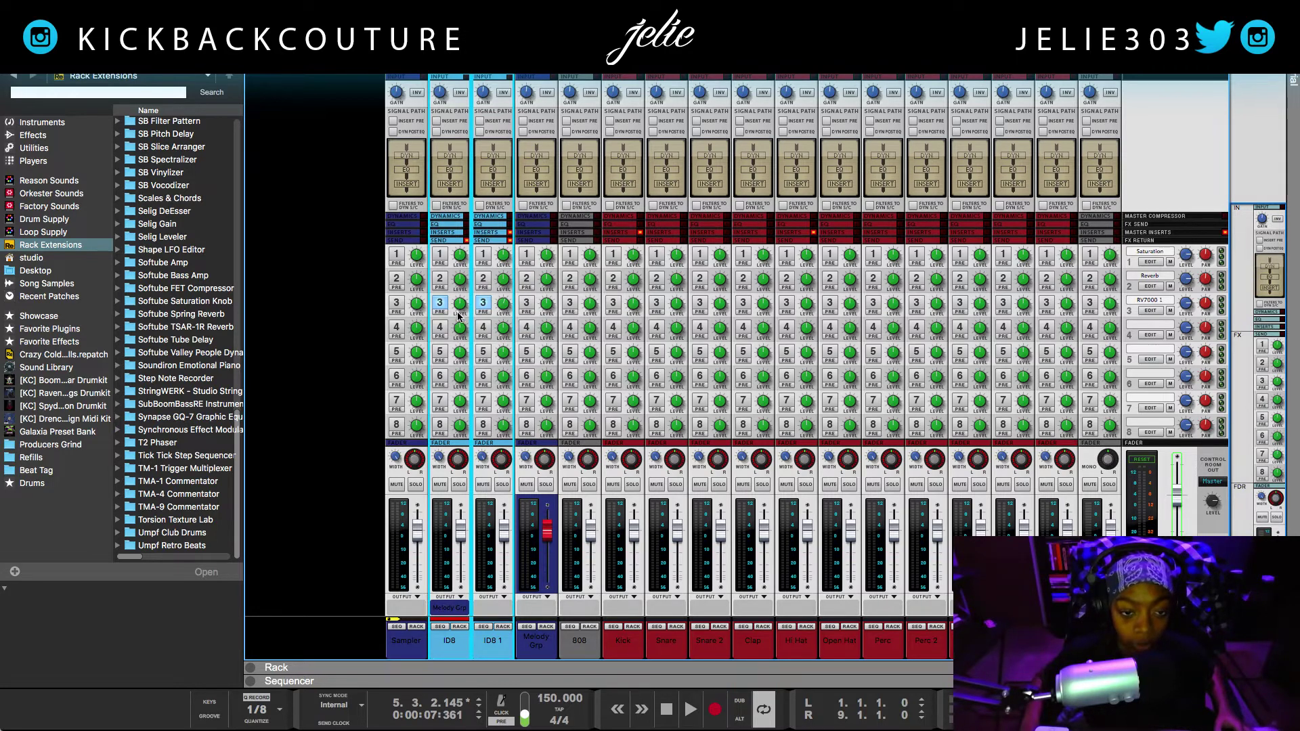
pyautogui.press('space')
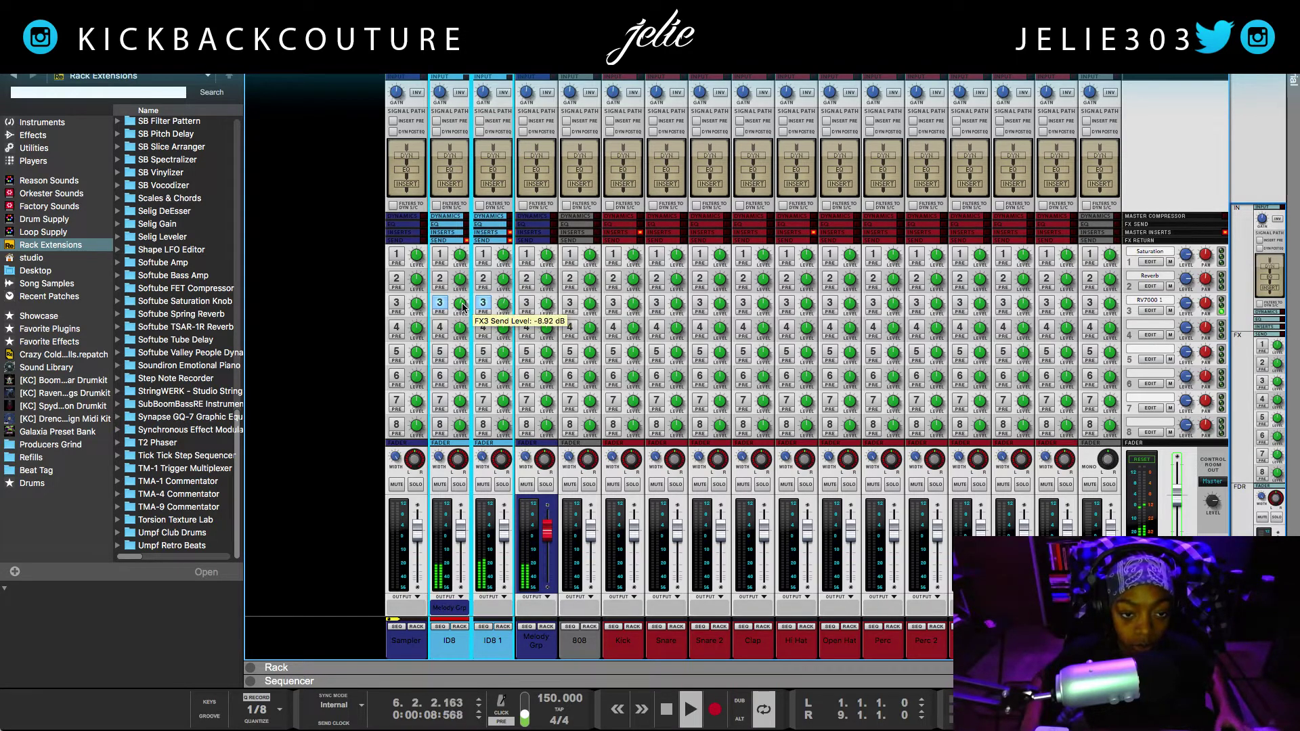
pyautogui.moveTo(459, 291); pyautogui.dragTo(460, 285)
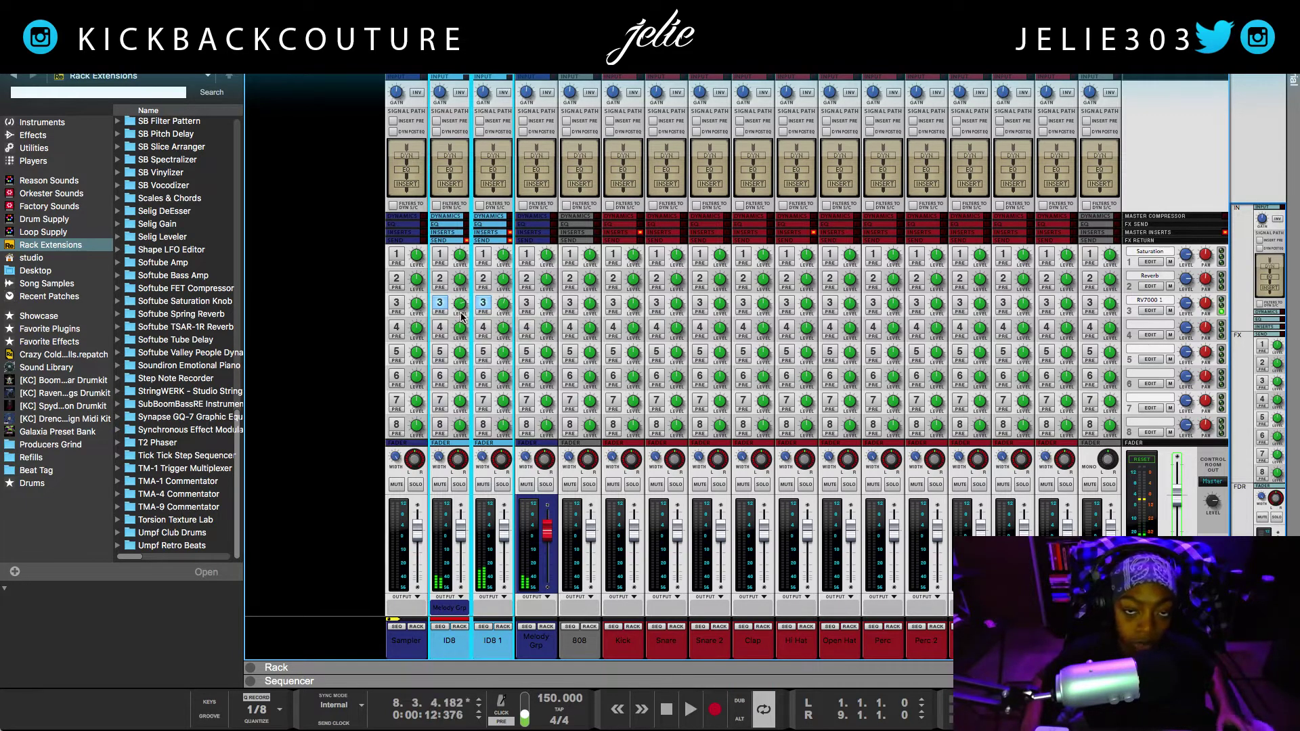
# - Check the ID8 1 device in the rack, and route the ID8 1 channel's output to Melody Grp in the mixer
pyautogui.click(505, 641)
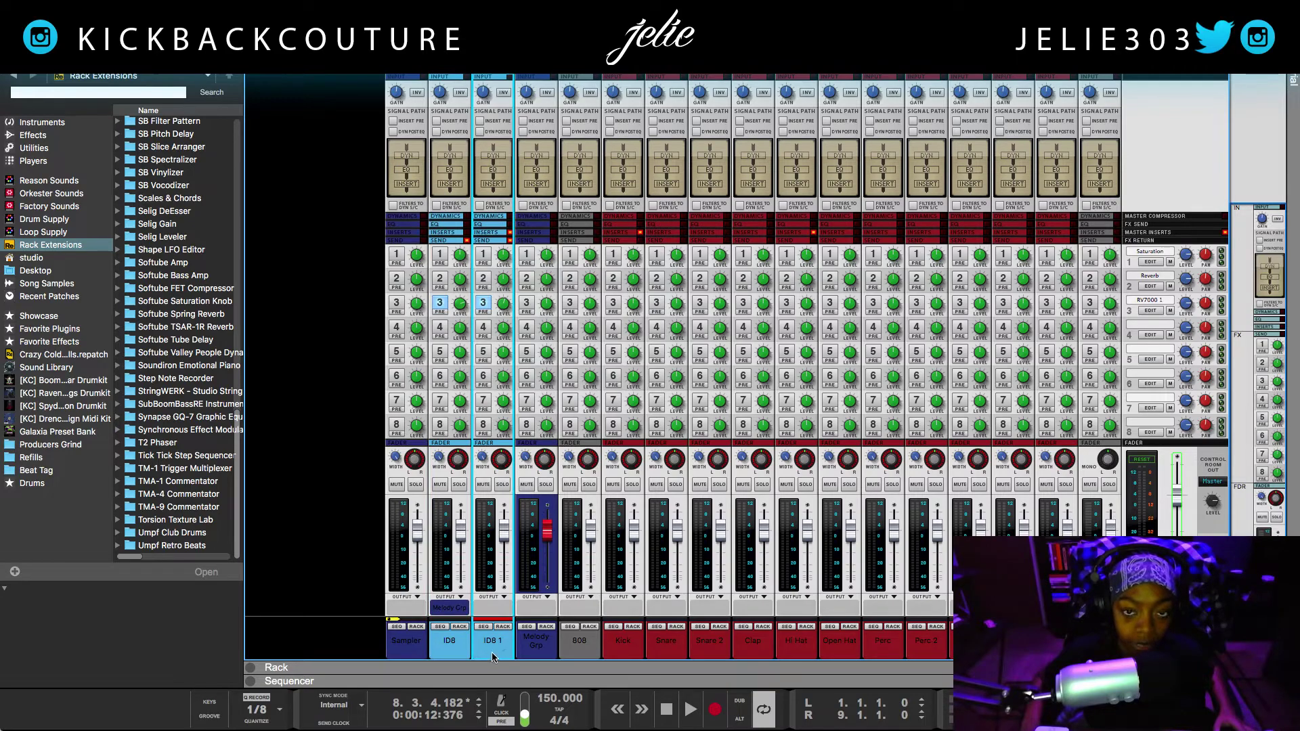
pyautogui.click(504, 627)
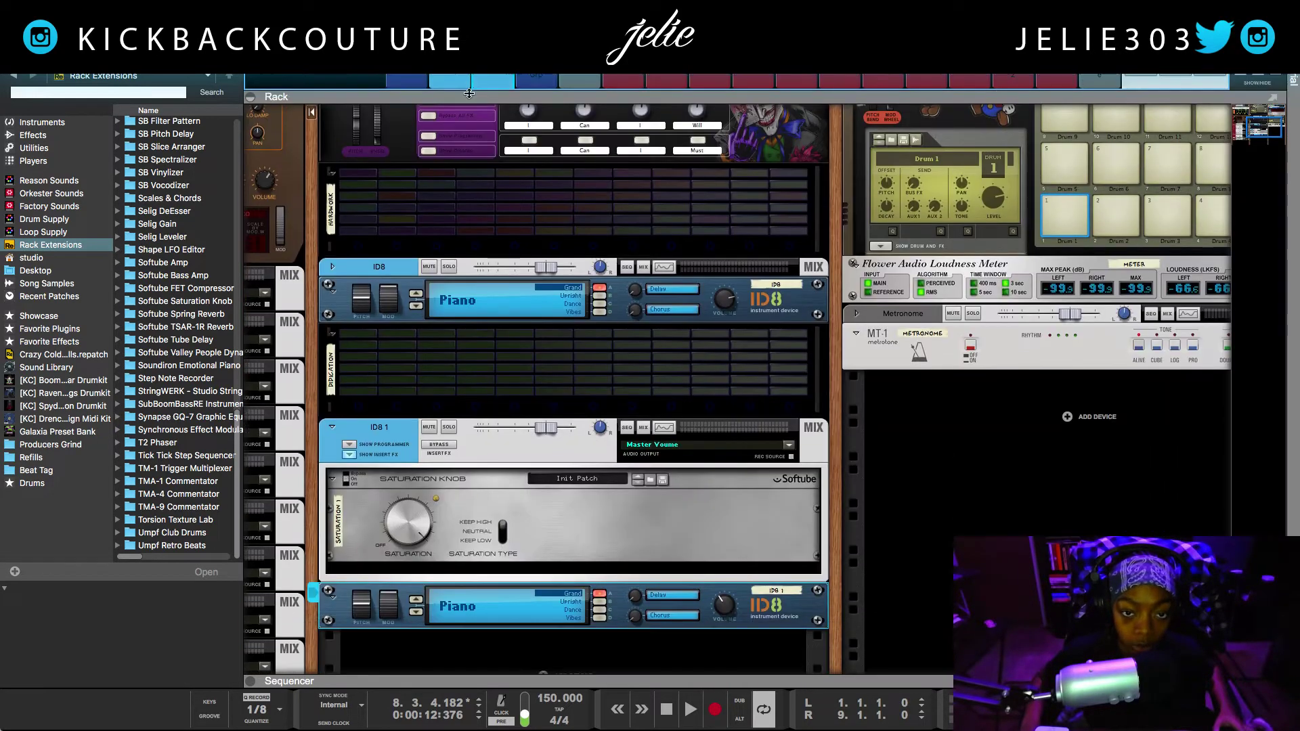
pyautogui.press('F5')
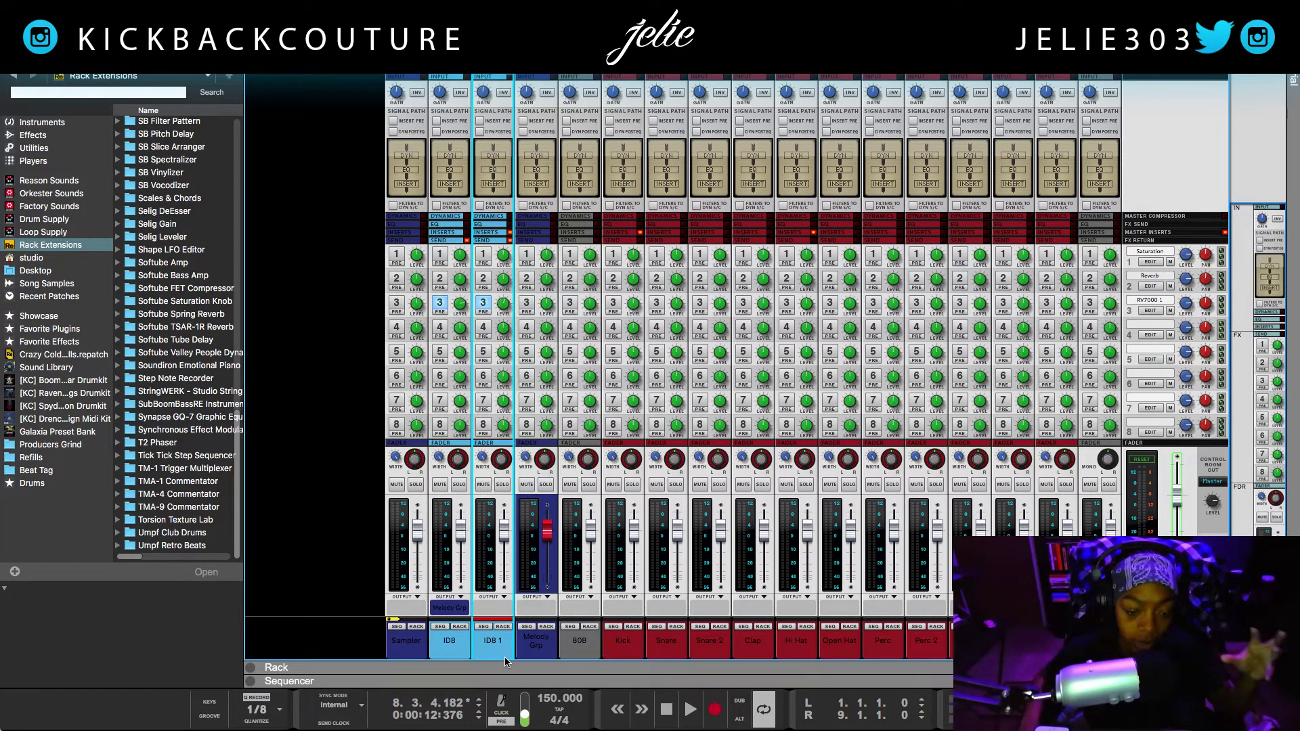
pyautogui.click(535, 648)
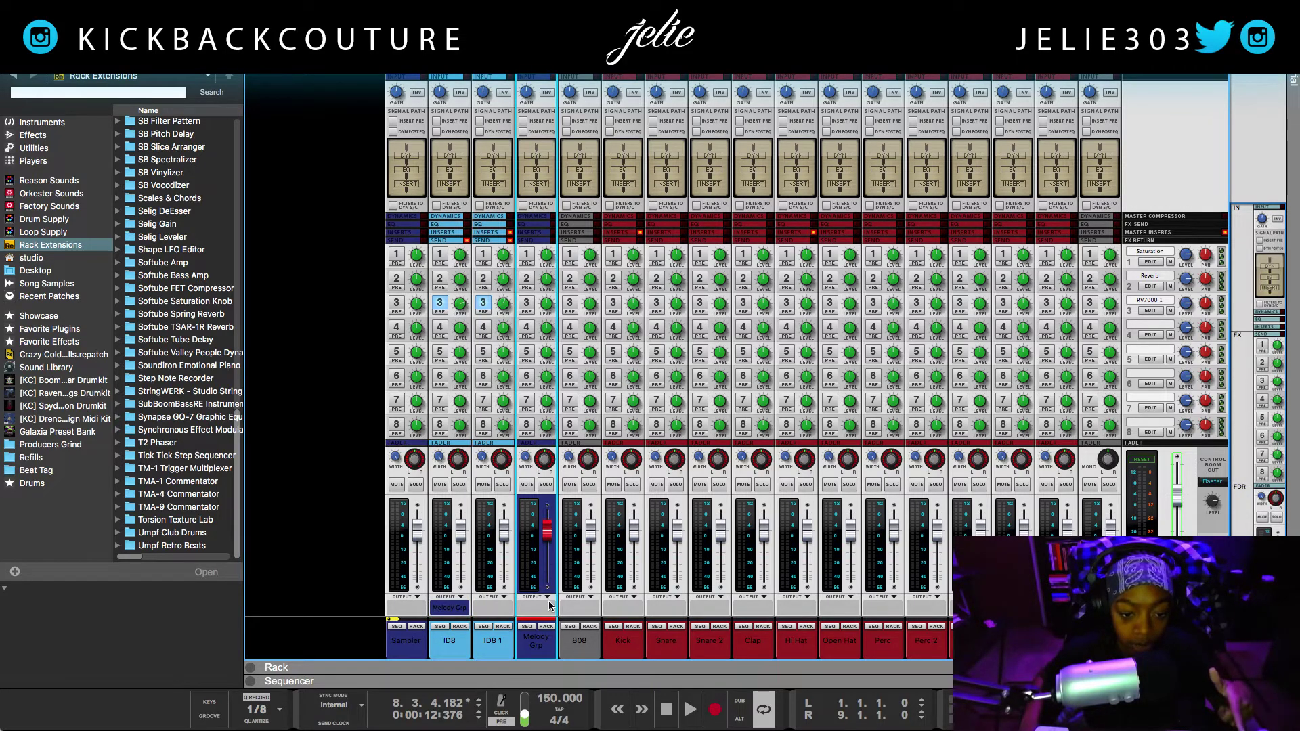
pyautogui.click(451, 644)
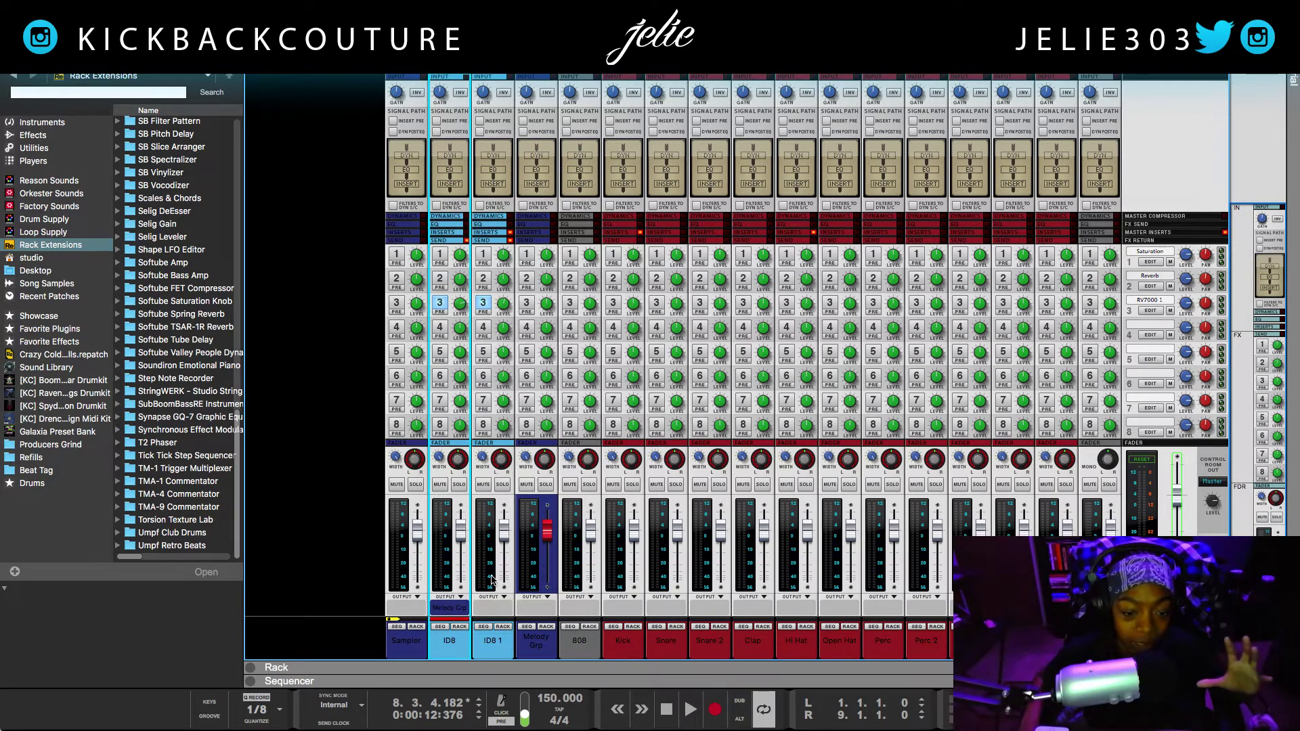
pyautogui.rightClick(493, 640)
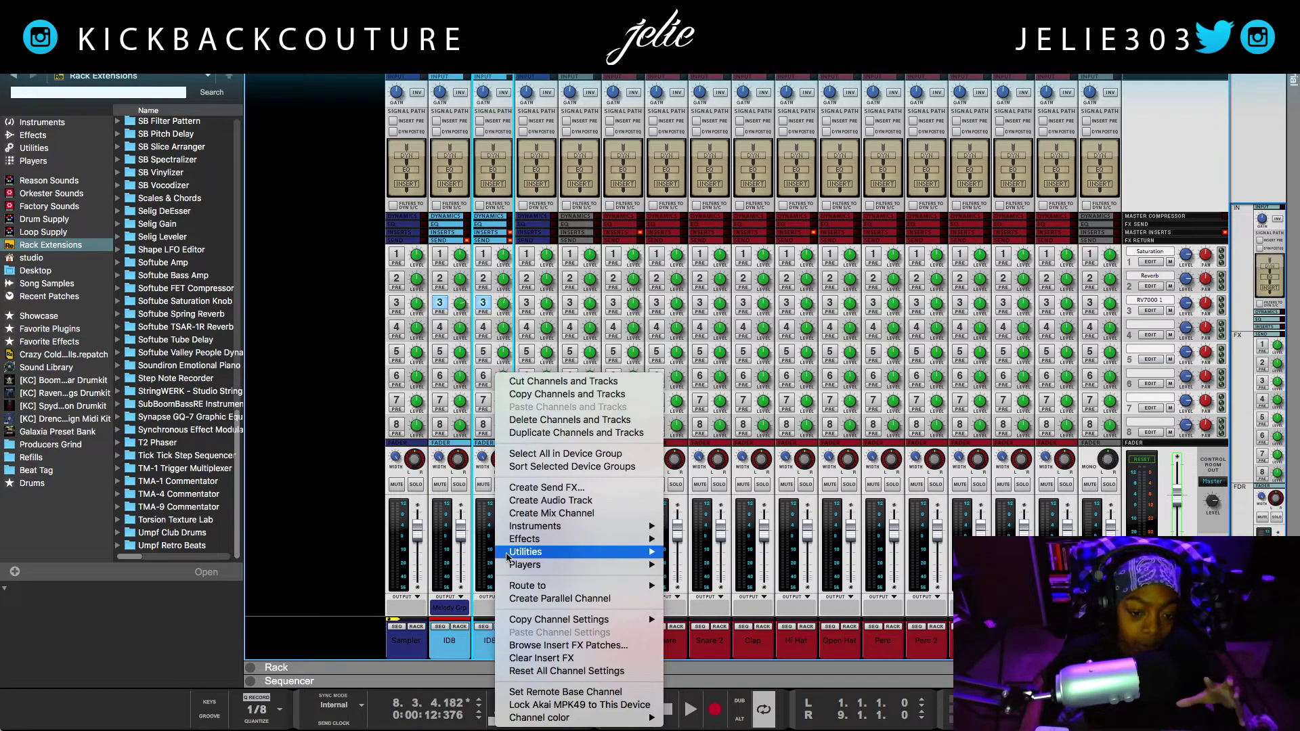
pyautogui.moveTo(673, 581)
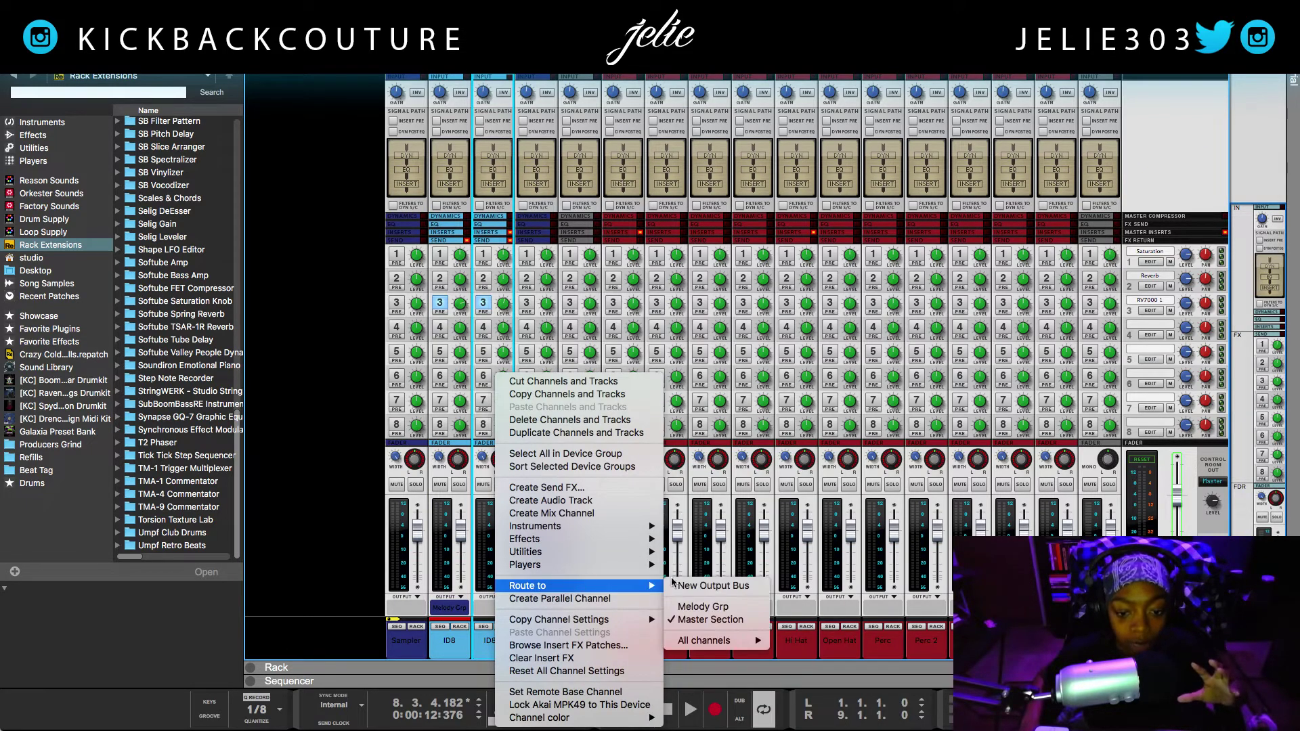
pyautogui.click(703, 606)
# - Solo the Melody Grp channel, listen to the grouped pianos, and stop playback
pyautogui.click(541, 647)
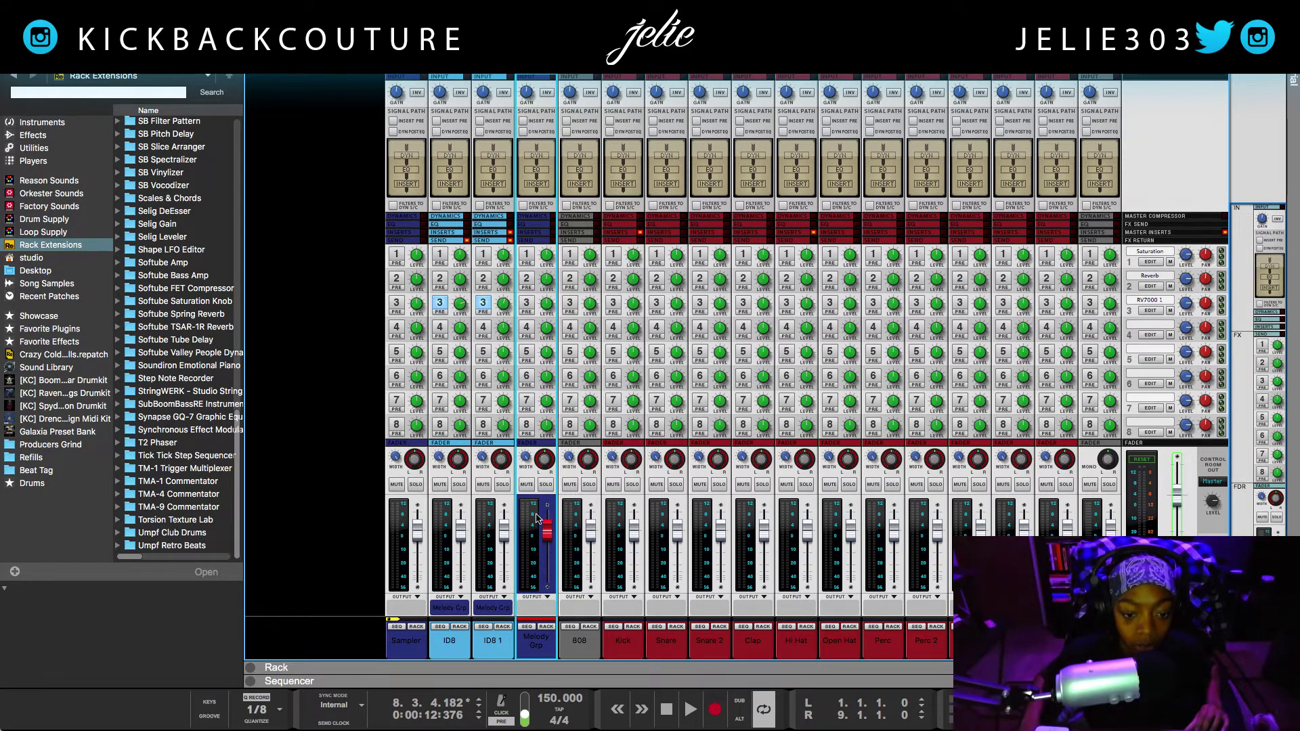
pyautogui.press('space')
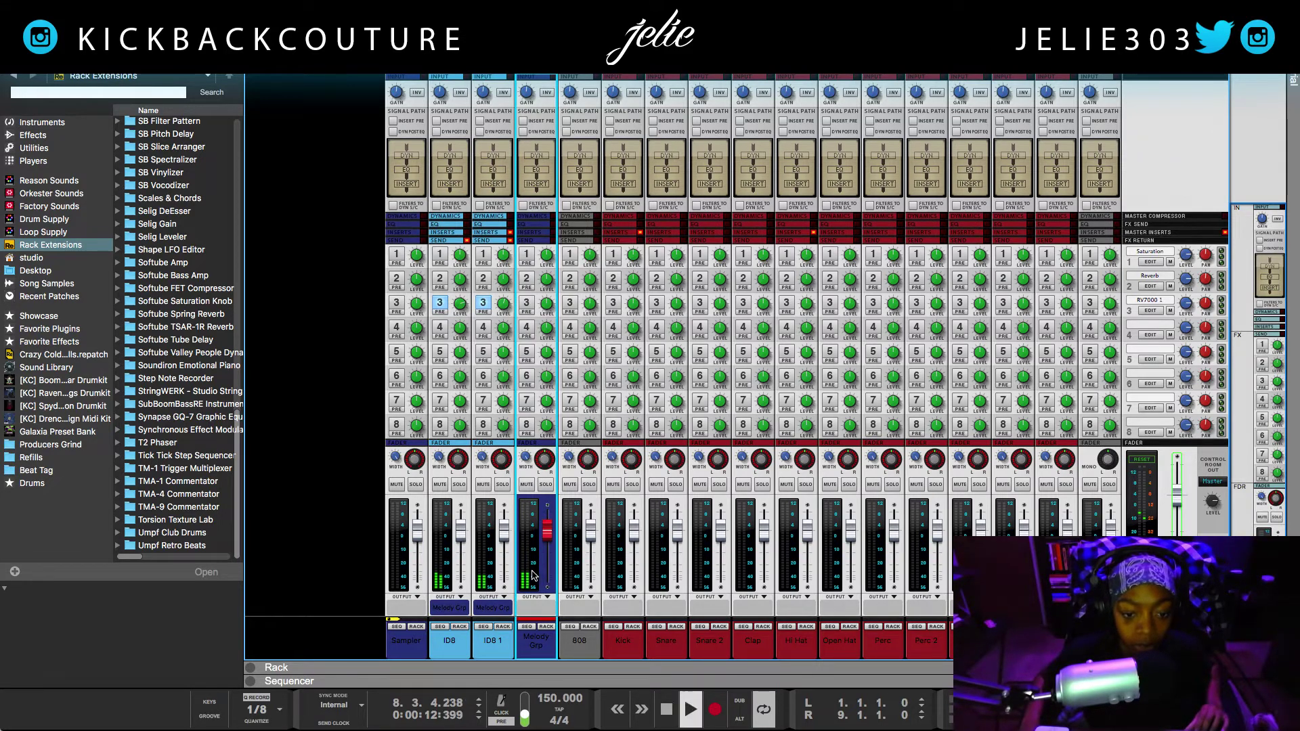
pyautogui.click(545, 484)
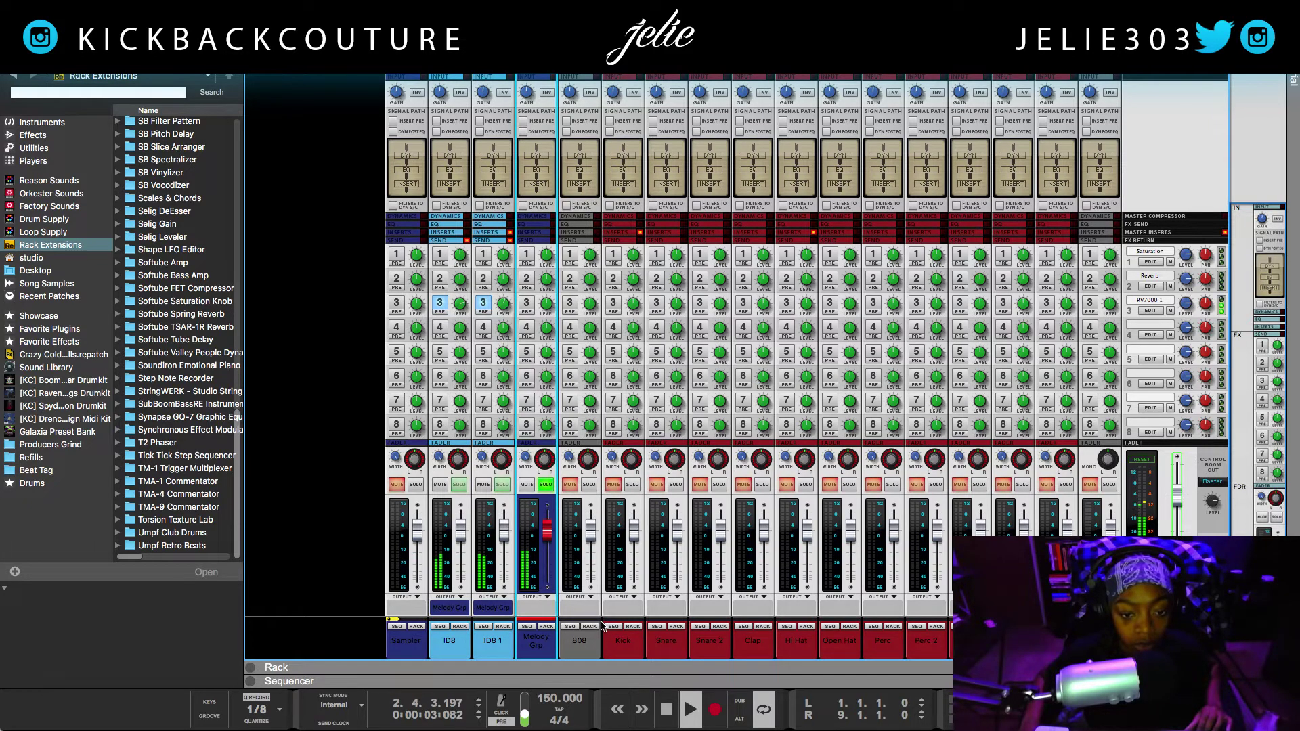
pyautogui.press('space')
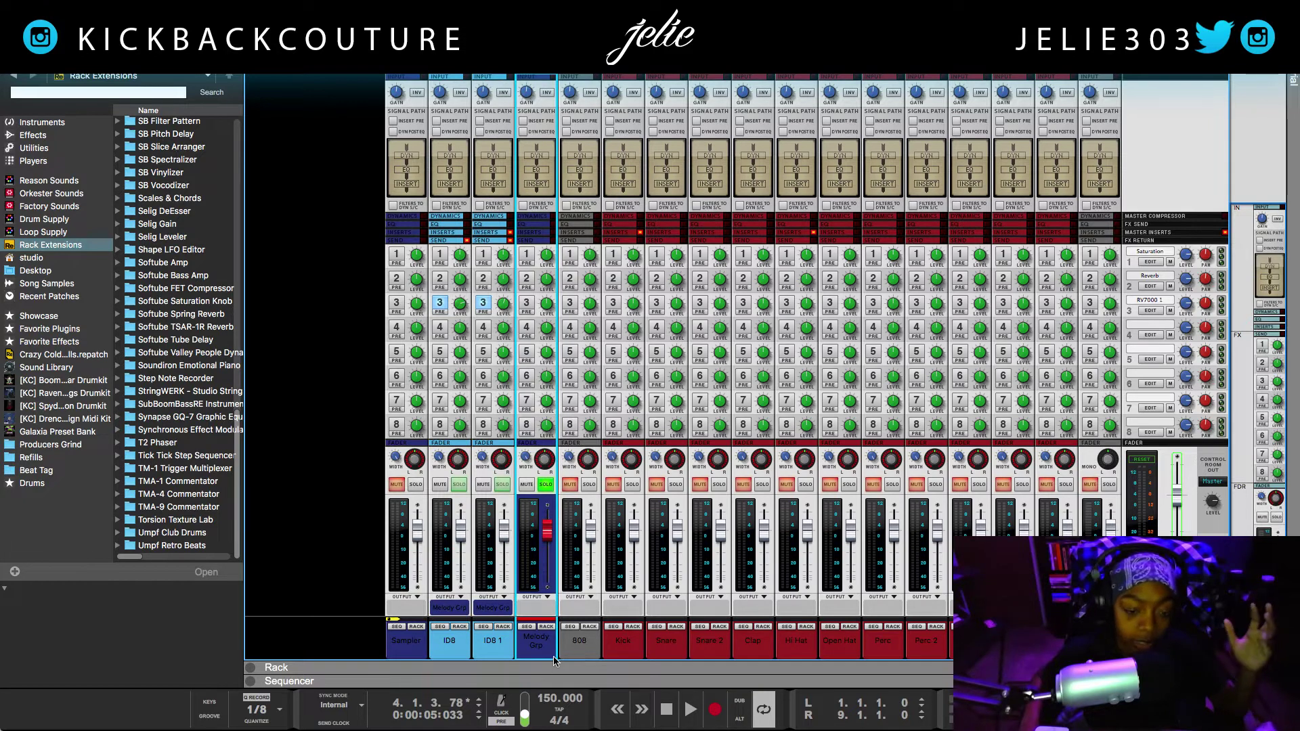
pyautogui.click(491, 649)
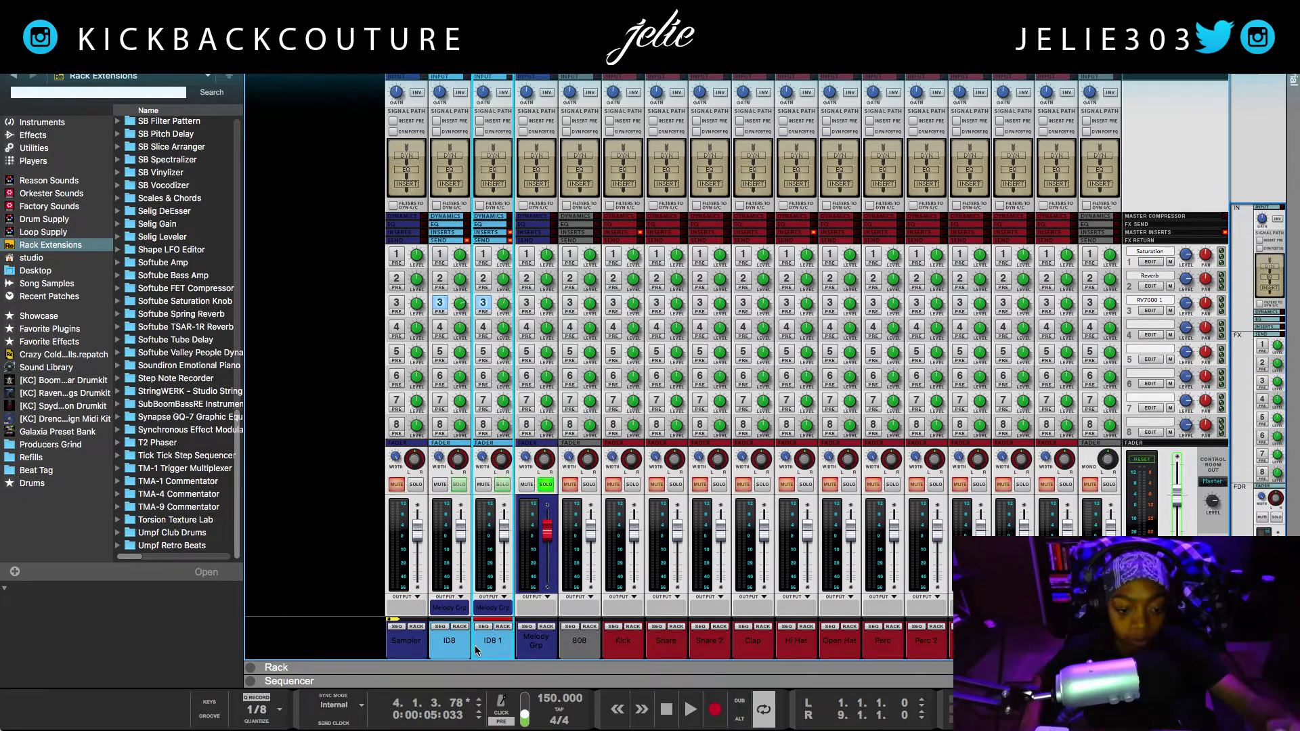
pyautogui.click(466, 649)
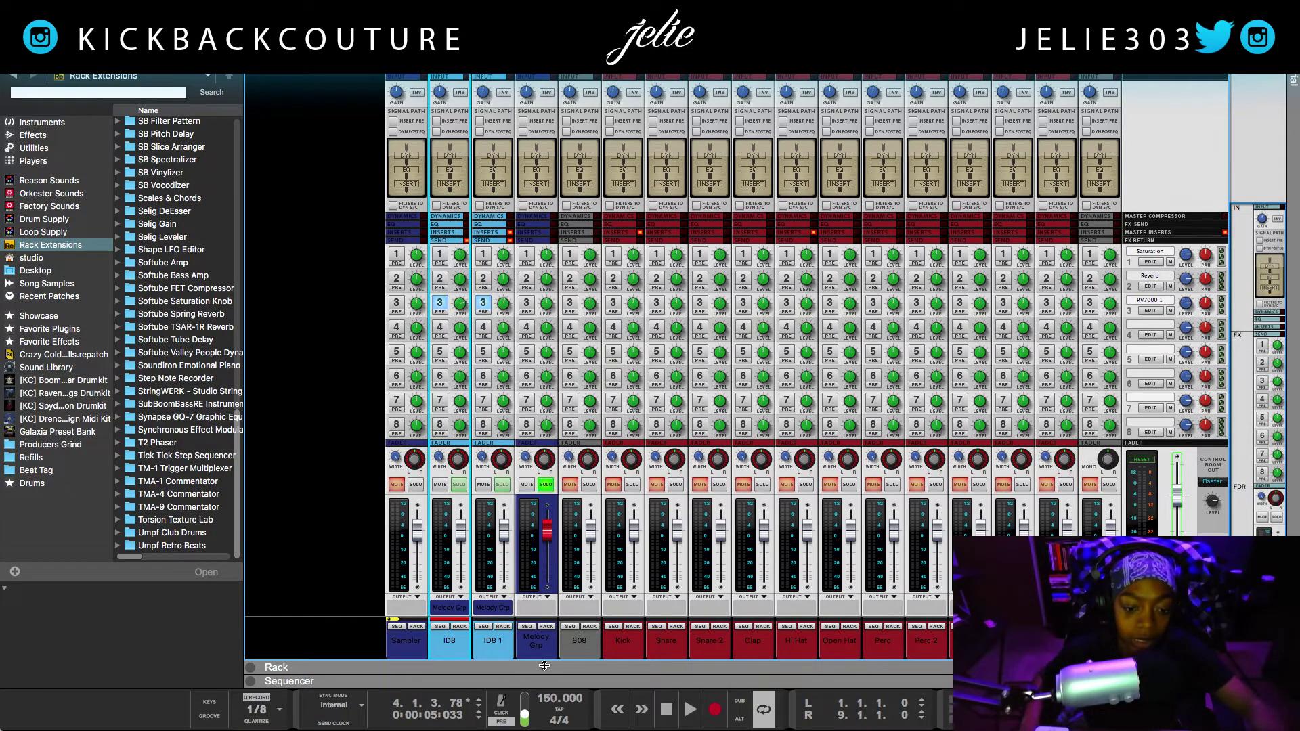
# - Unfold the Melody Grp channel in the rack, show its insert effects section, and add a ShaperBox effect there
pyautogui.click(546, 627)
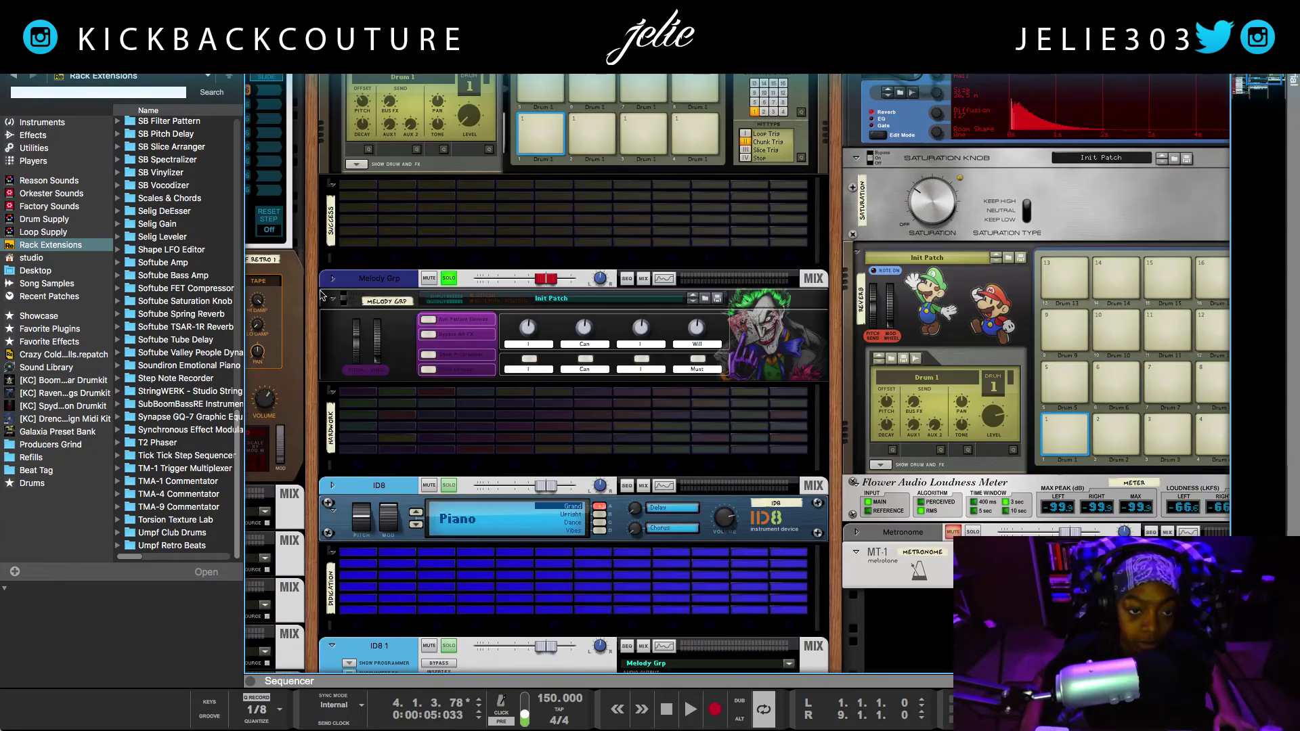
pyautogui.click(332, 278)
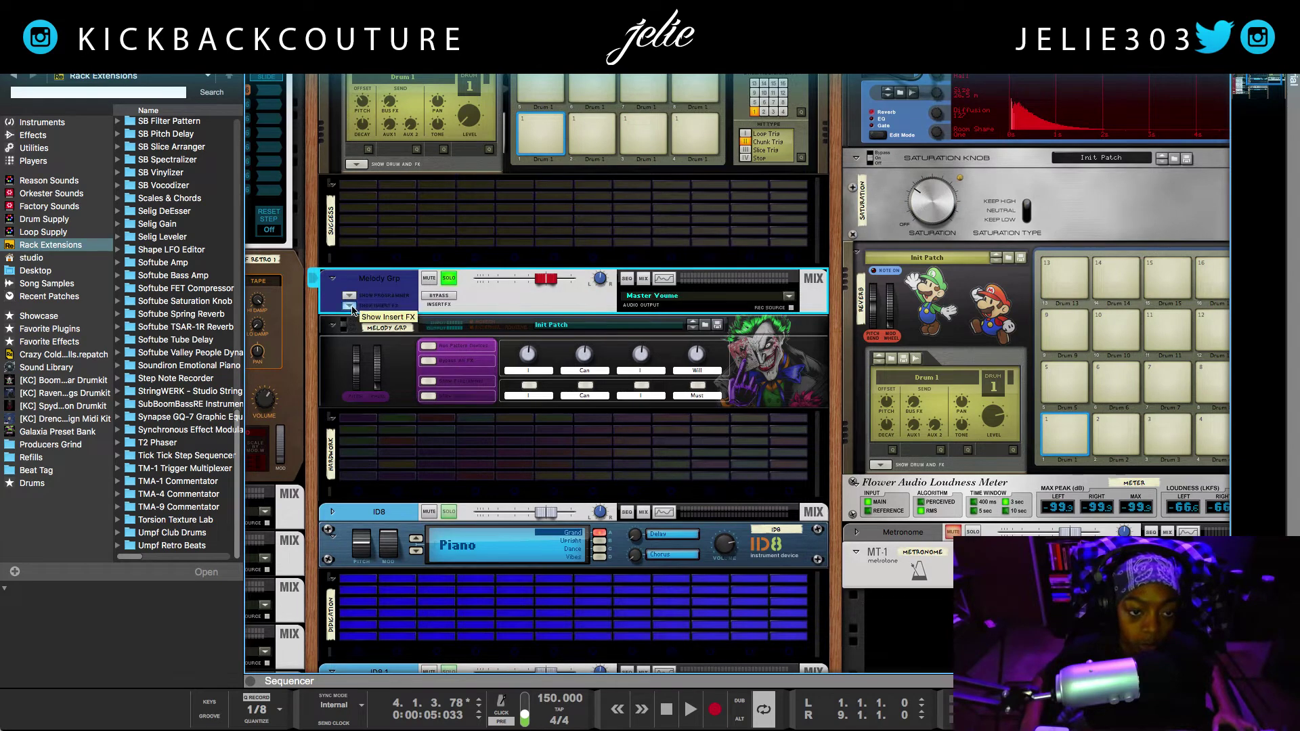
pyautogui.click(349, 306)
pyautogui.rightClick(360, 333)
pyautogui.moveTo(474, 432)
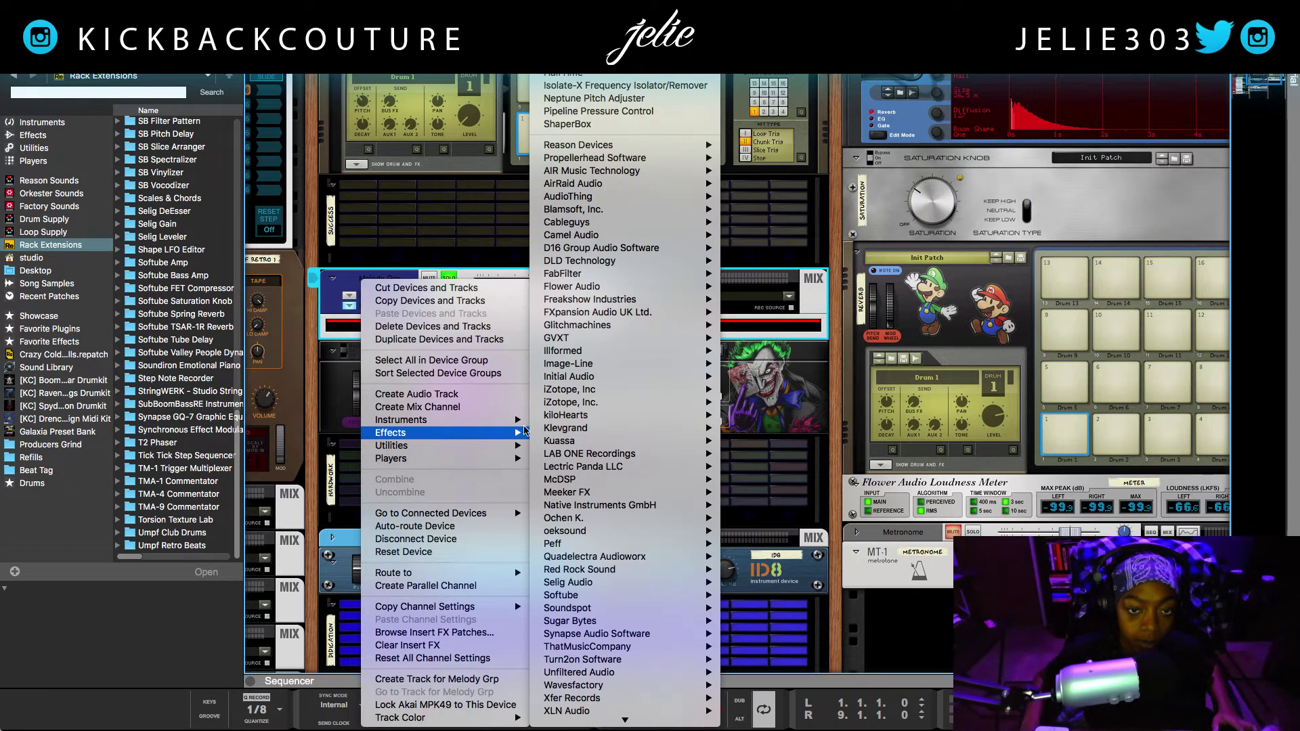
pyautogui.click(568, 124)
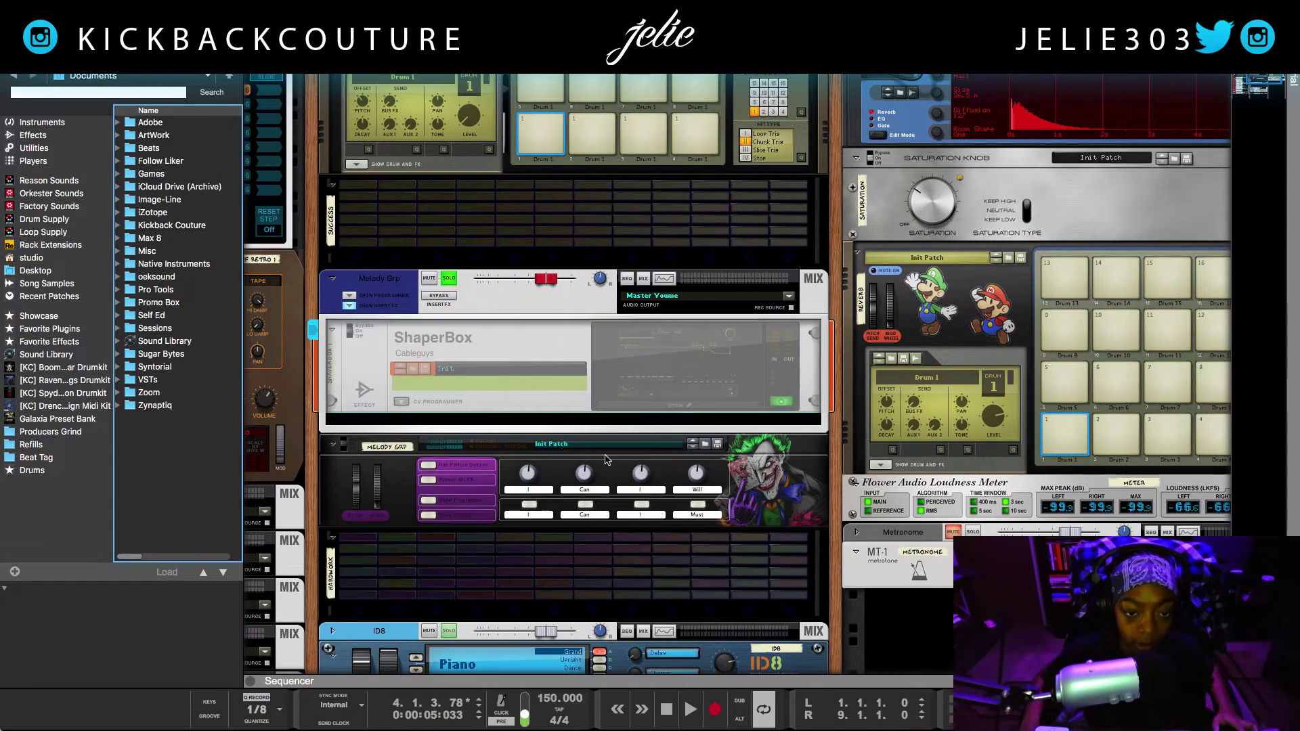
# - Add the Time shaper in ShaperBox, apply the Reverse pattern that ramps over the bar's last quarter, audition it, and close the editor
pyautogui.click(689, 406)
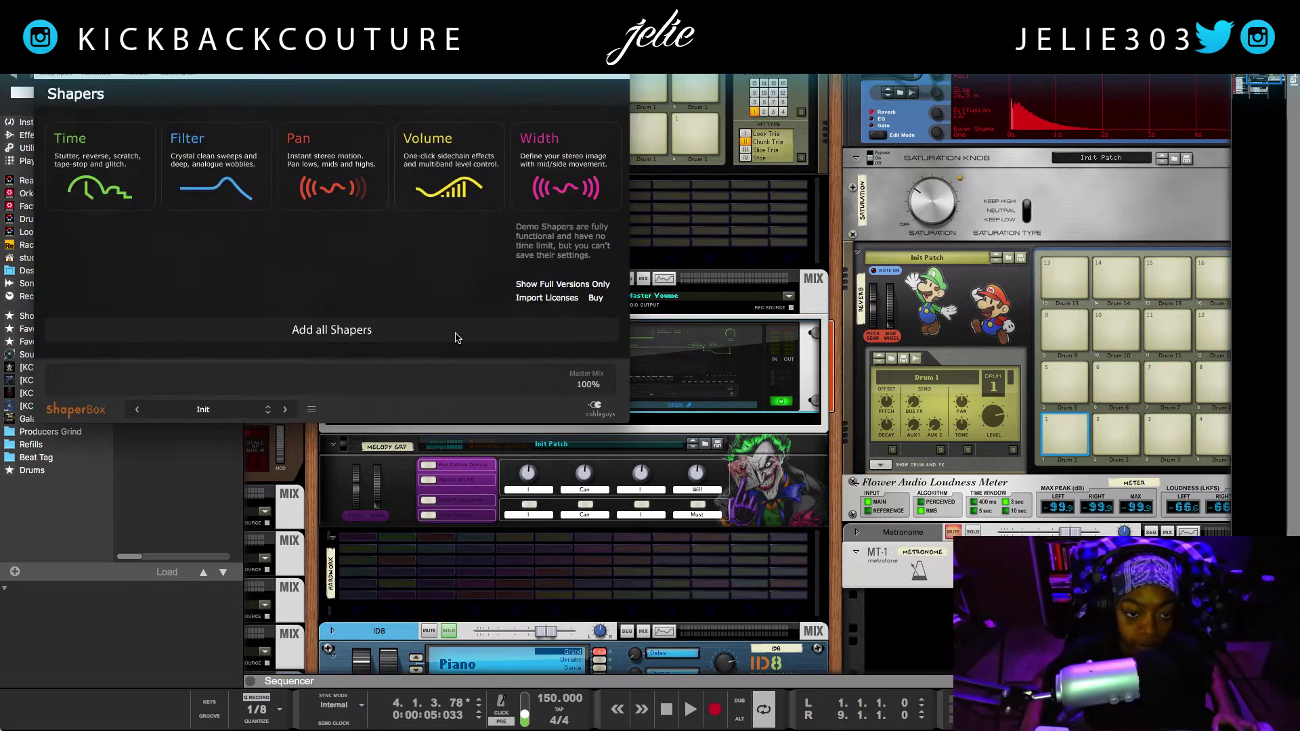
pyautogui.click(102, 168)
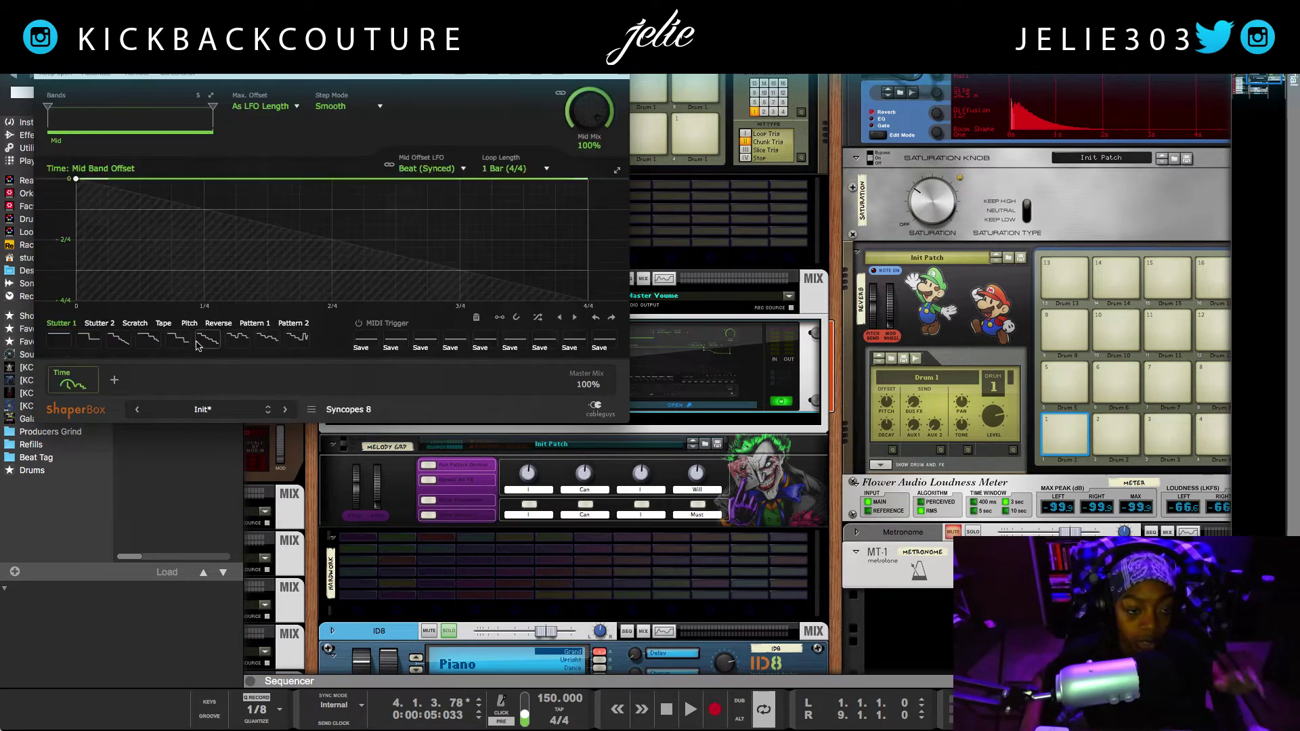
pyautogui.click(218, 323)
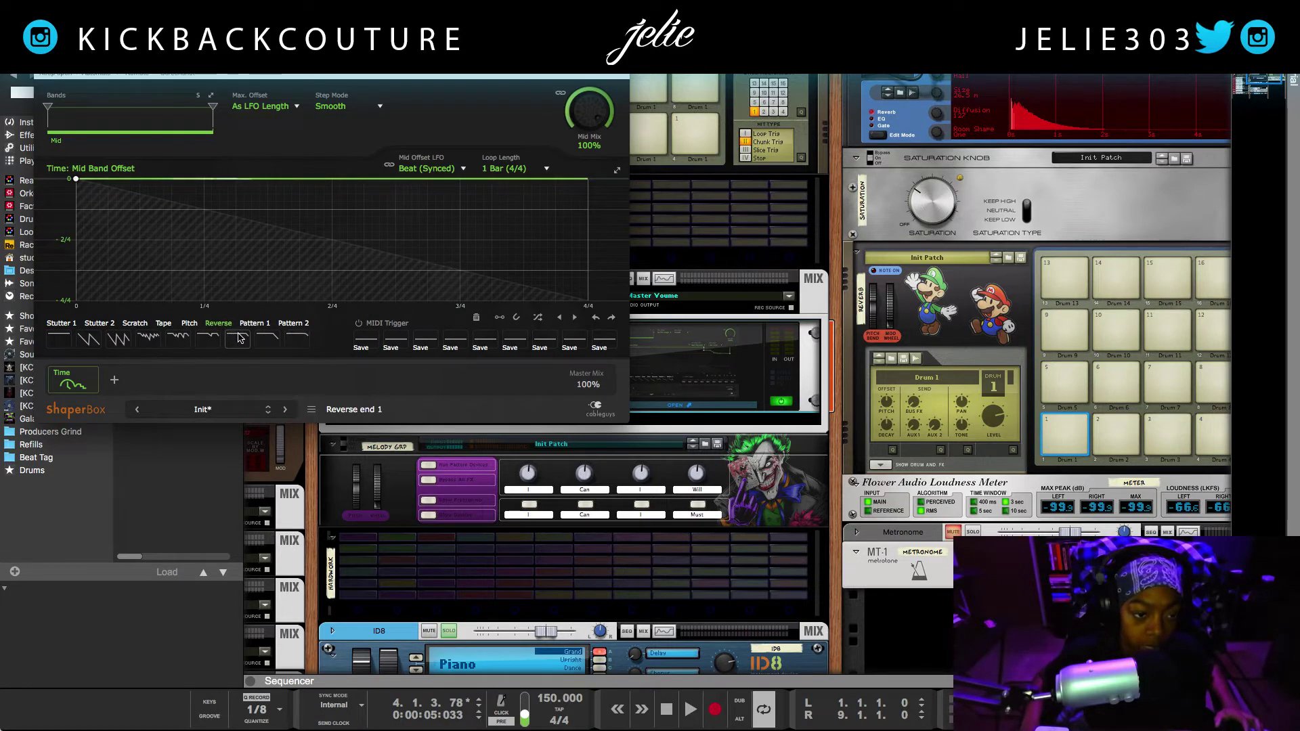
pyautogui.click(268, 341)
pyautogui.press('space')
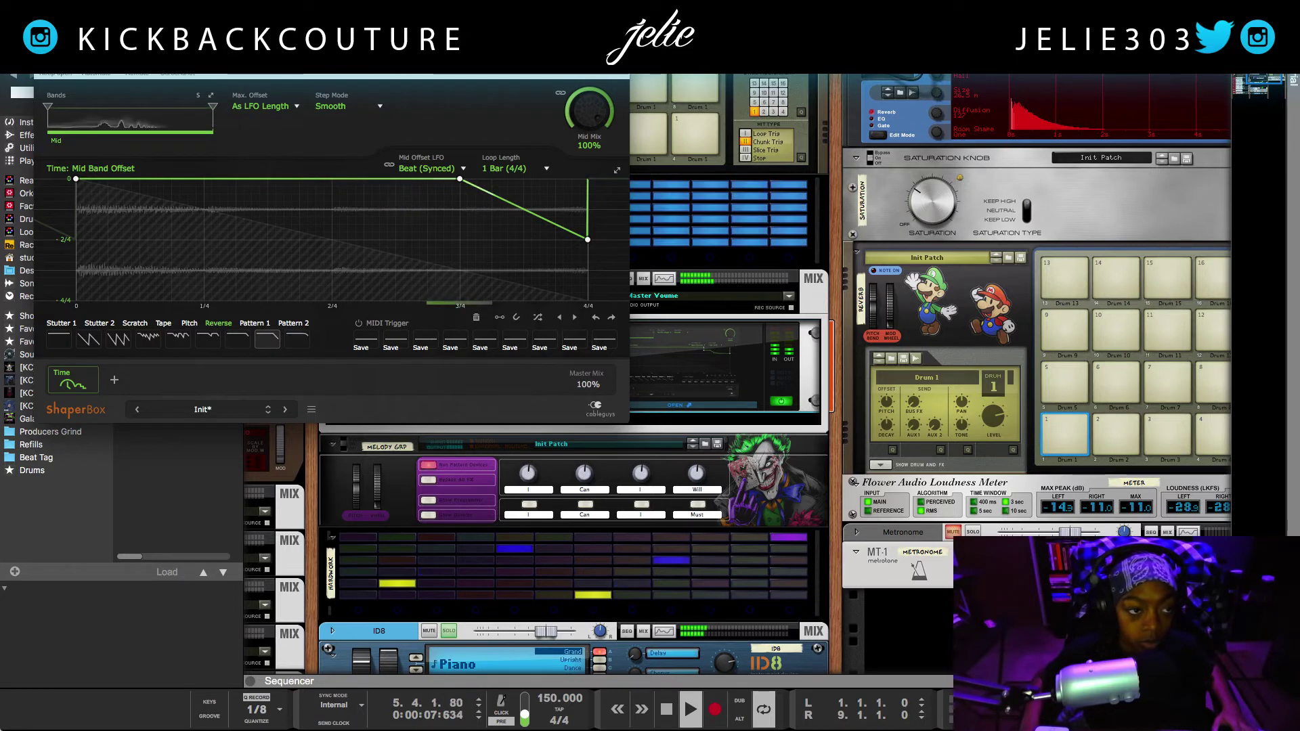
pyautogui.press('super+w')
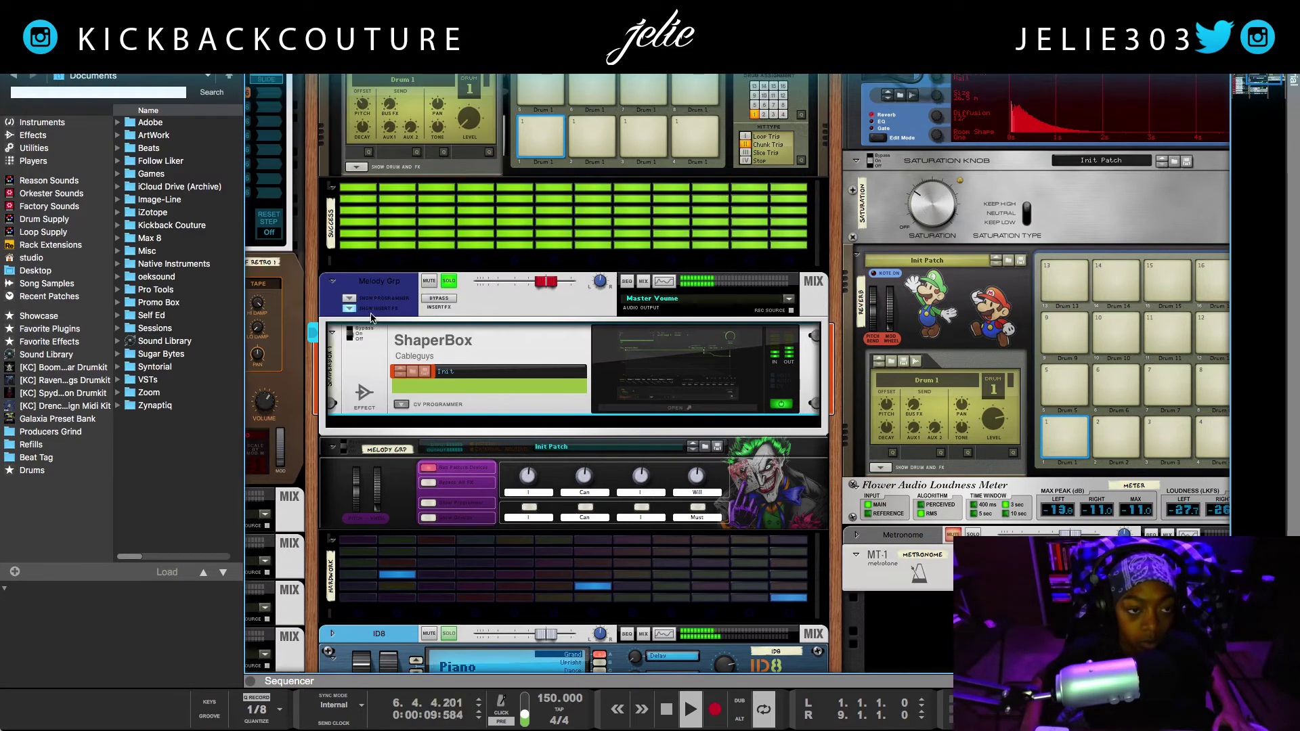
# - Stop playback, switch to the mixer, and solo the ID8 channel instead of the Melody Grp channel, with playback running
pyautogui.scroll(2, 409, 339)
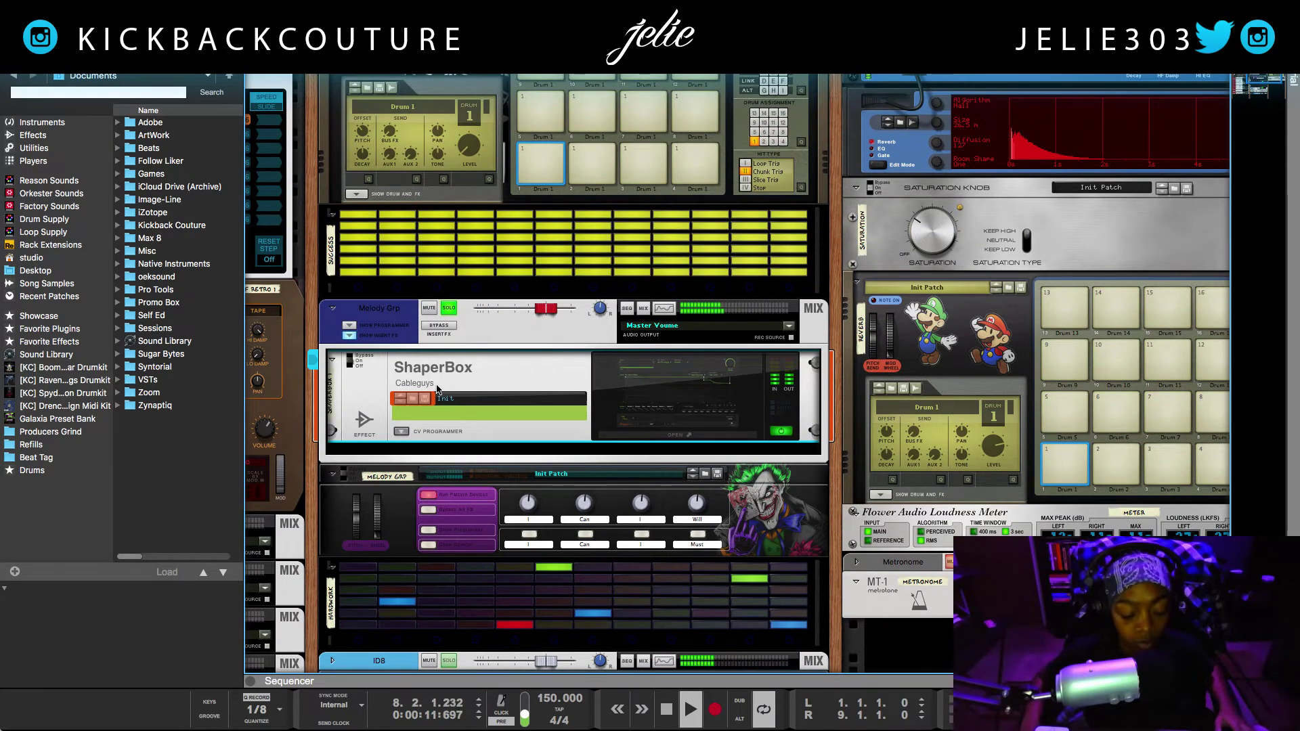
pyautogui.press('space')
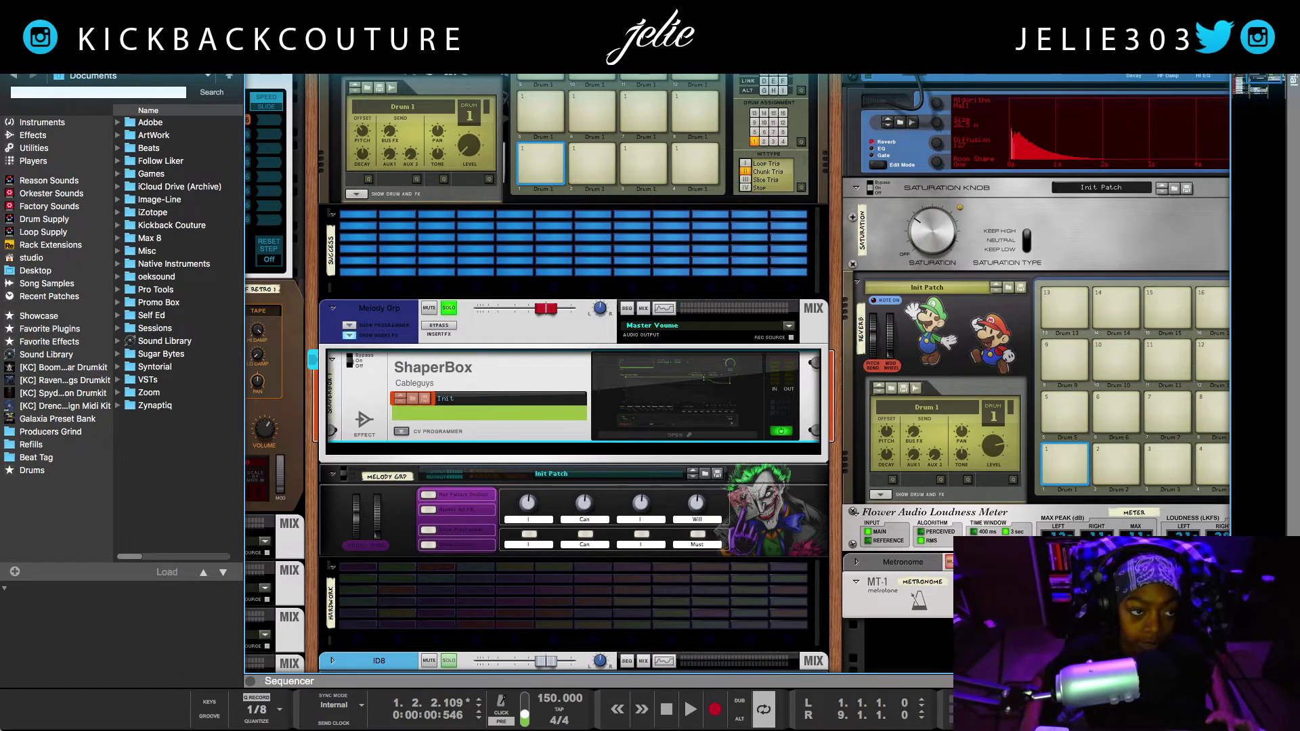
pyautogui.press('F3')
pyautogui.press('F5')
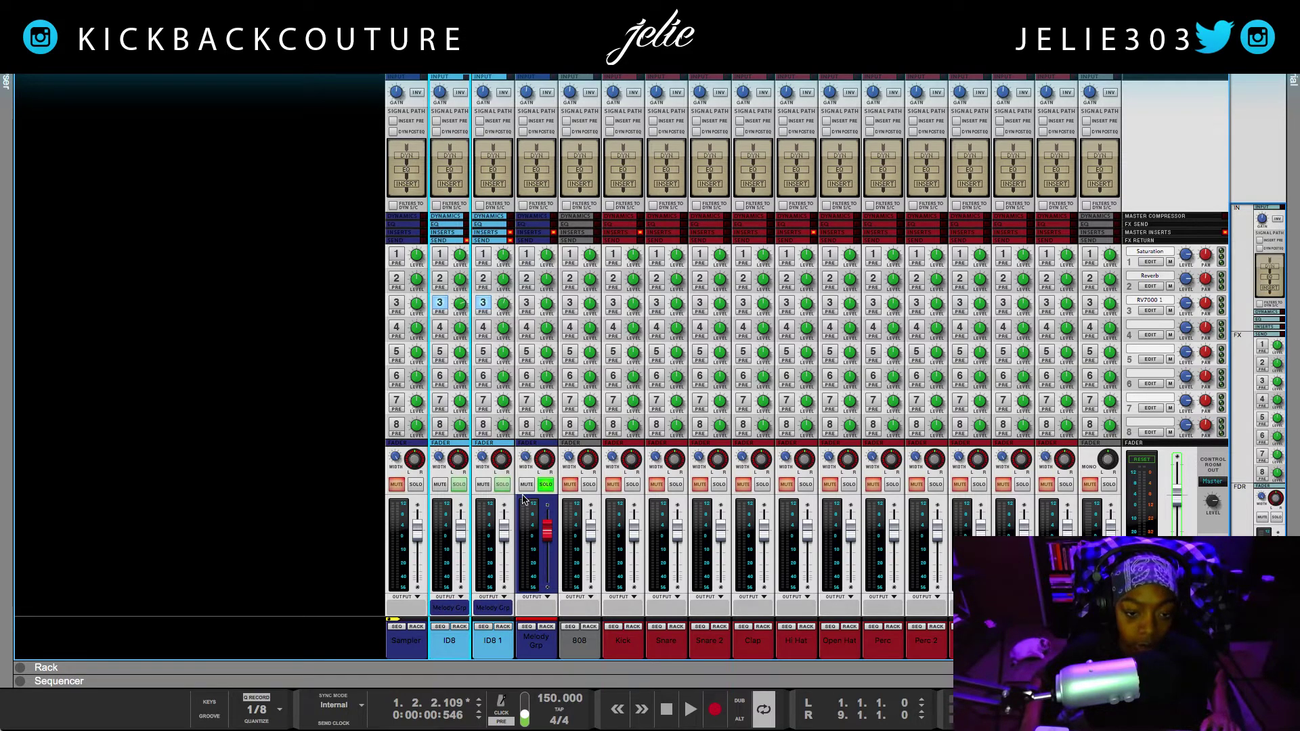
pyautogui.click(545, 487)
pyautogui.click(464, 487)
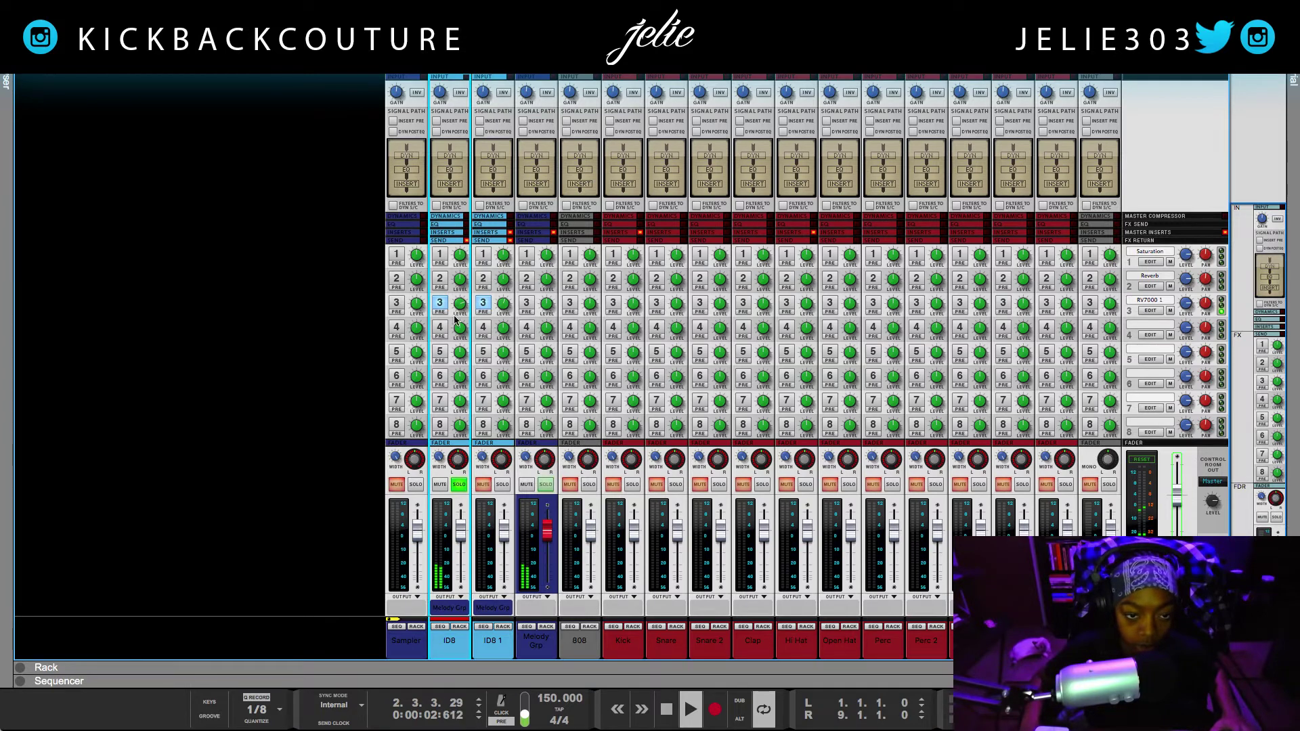
# - Try the ID8 channel's FX3 send in the other pre-fader state with its fader pulled fully down, and restore both
pyautogui.moveTo(456, 309)
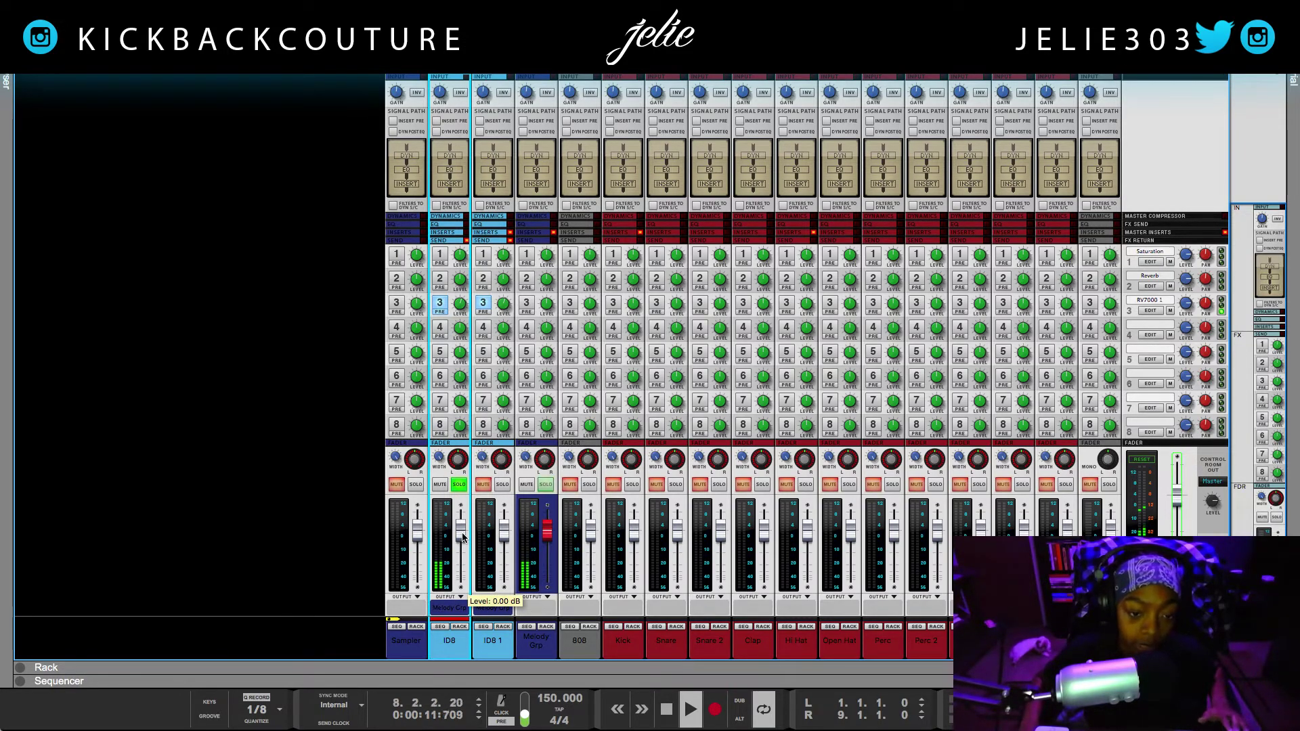
pyautogui.moveTo(463, 537); pyautogui.dragTo(461, 579)
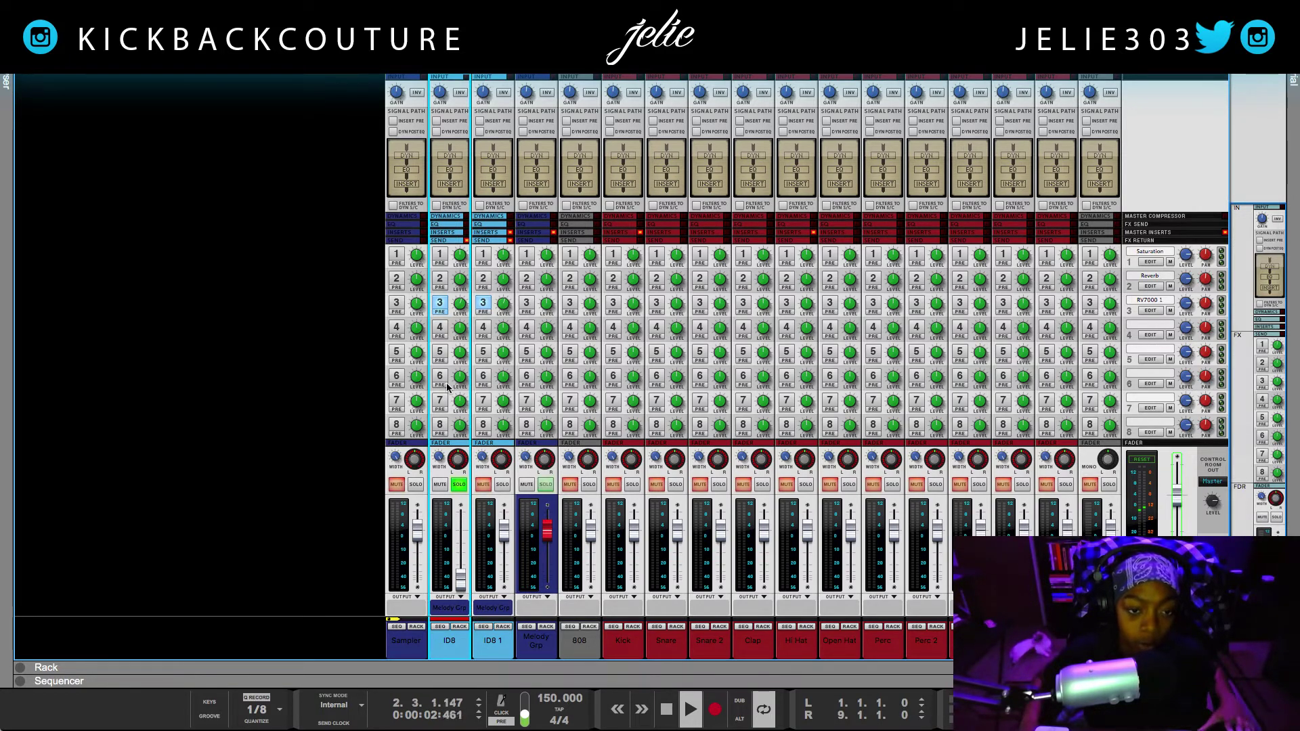
pyautogui.click(441, 313)
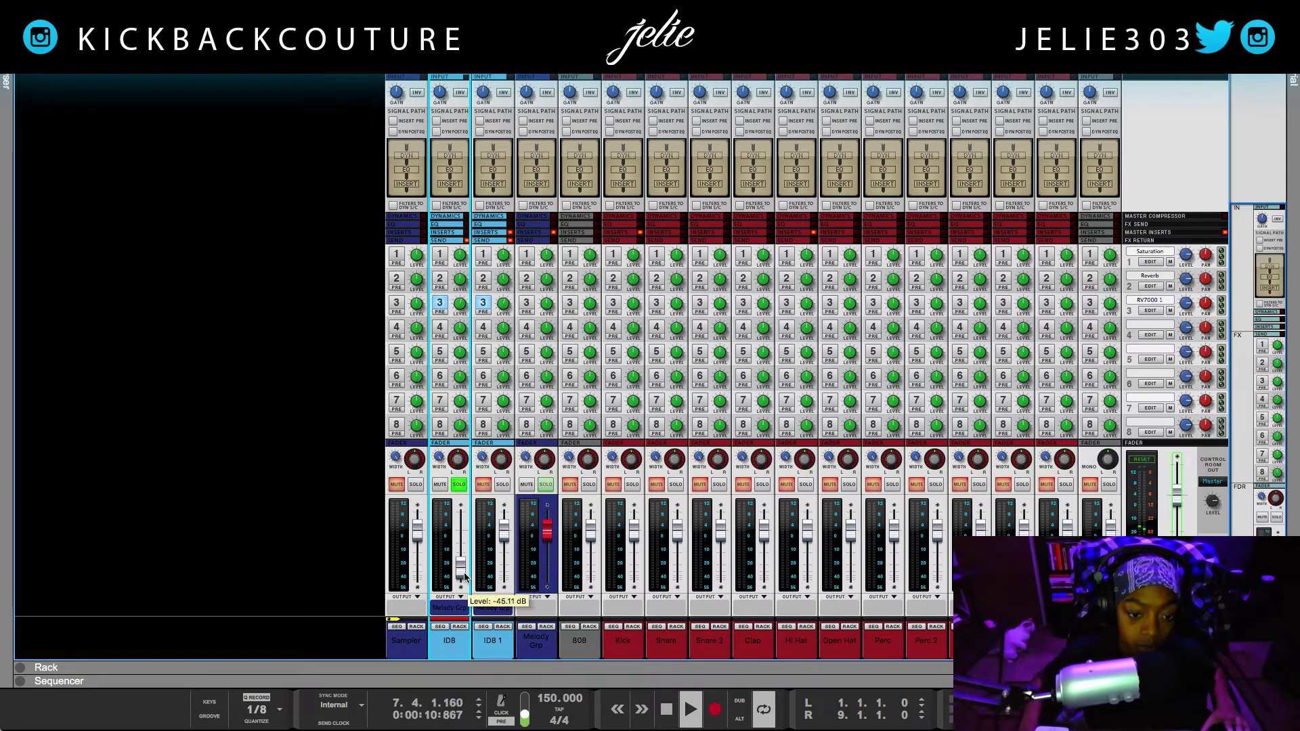
pyautogui.moveTo(460, 581); pyautogui.dragTo(464, 525)
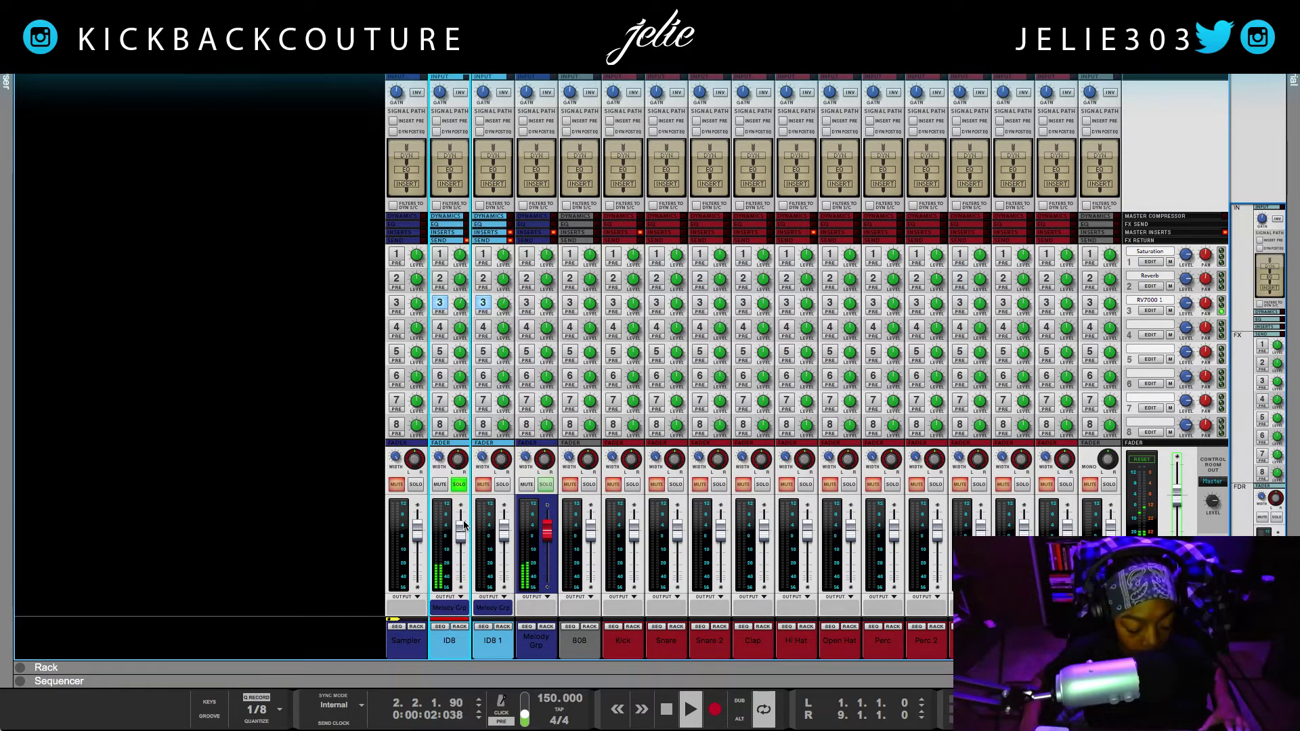
pyautogui.click(441, 312)
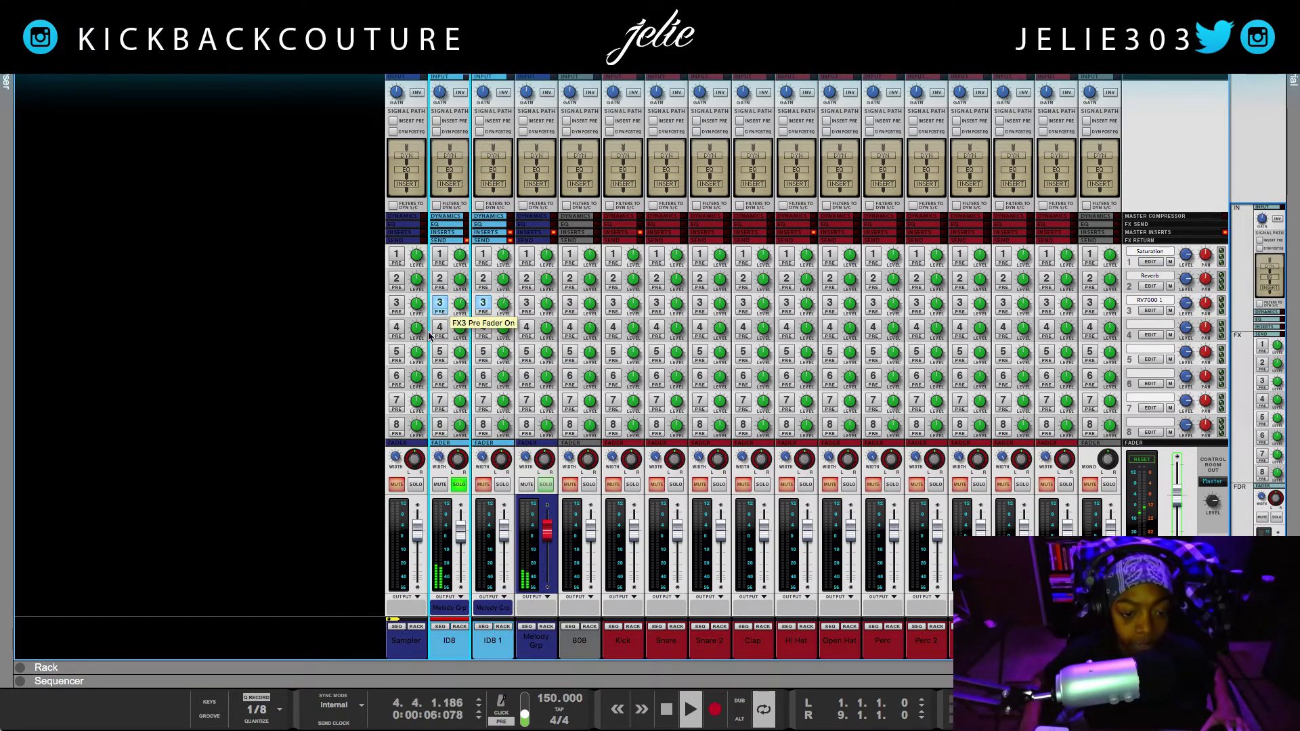
# - Pull the ID8 channel's fader down to silence, bring it back up to a level moderately below 0 dB, and stop playback
pyautogui.moveTo(461, 534); pyautogui.dragTo(459, 632)
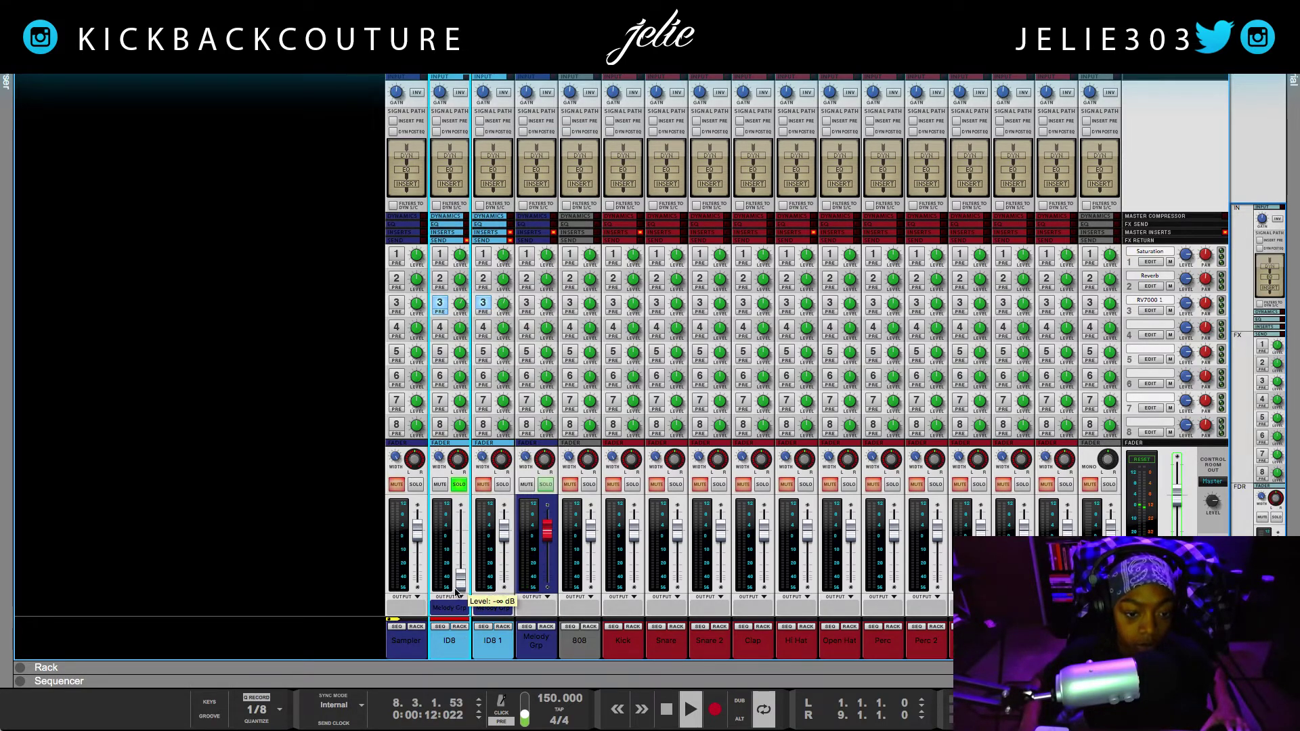
pyautogui.moveTo(460, 581); pyautogui.dragTo(461, 549)
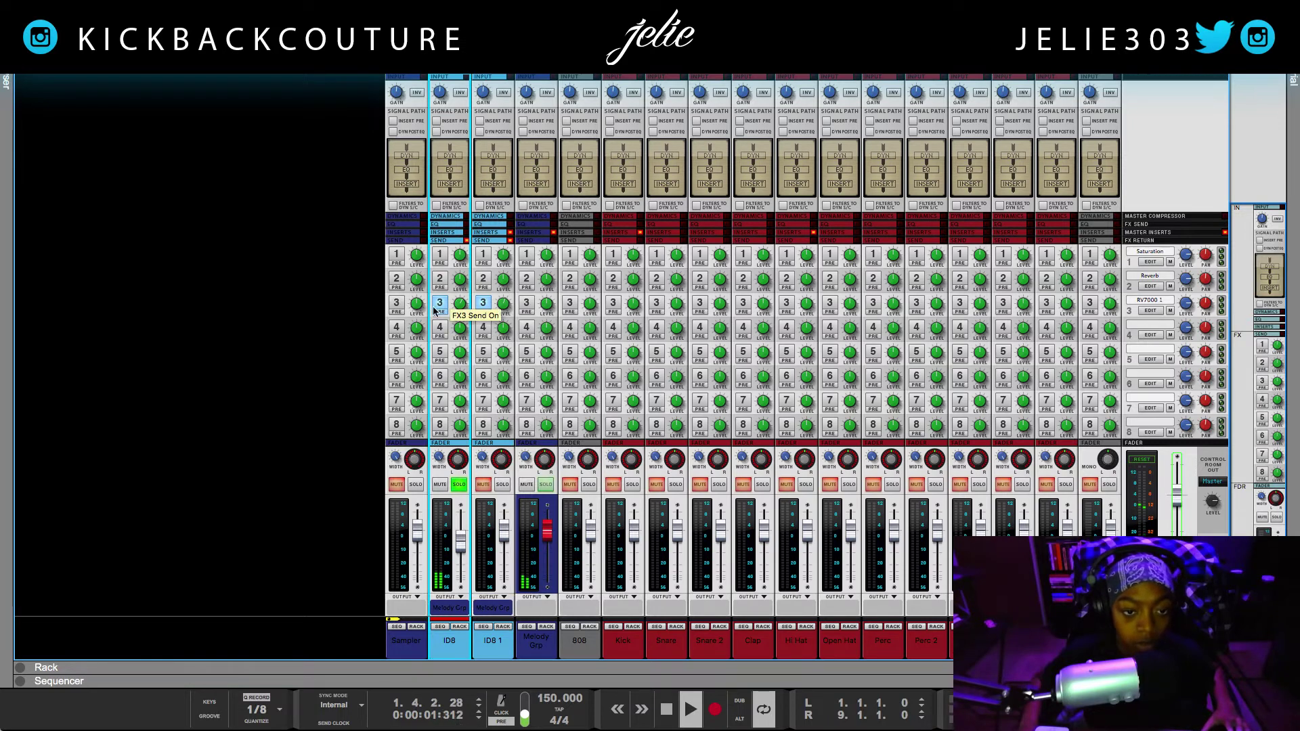
pyautogui.moveTo(460, 541)
pyautogui.mouseDown()
pyautogui.moveTo(476, 606)
pyautogui.moveTo(461, 543)
pyautogui.mouseUp()
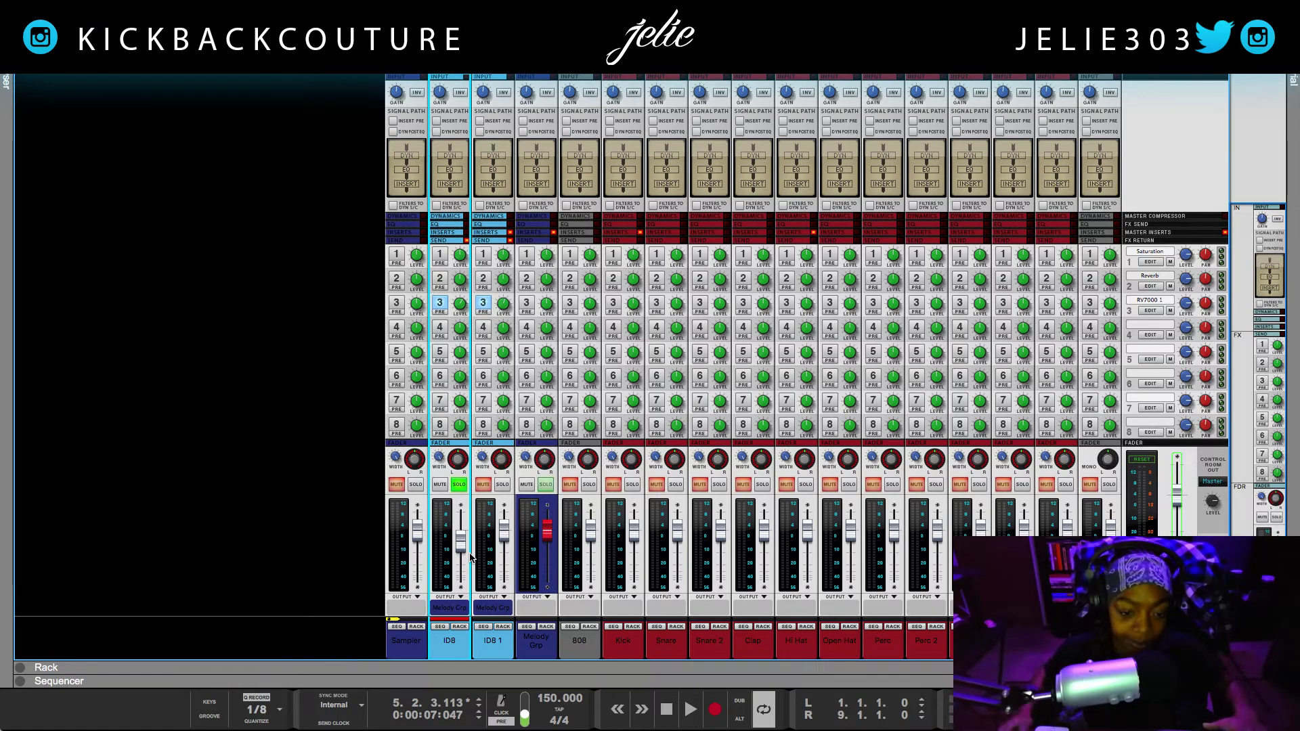
# - Switch off the ID8 channel's FX3 send, play from the start to hear it without reverb, and switch the send back on
pyautogui.click(490, 644)
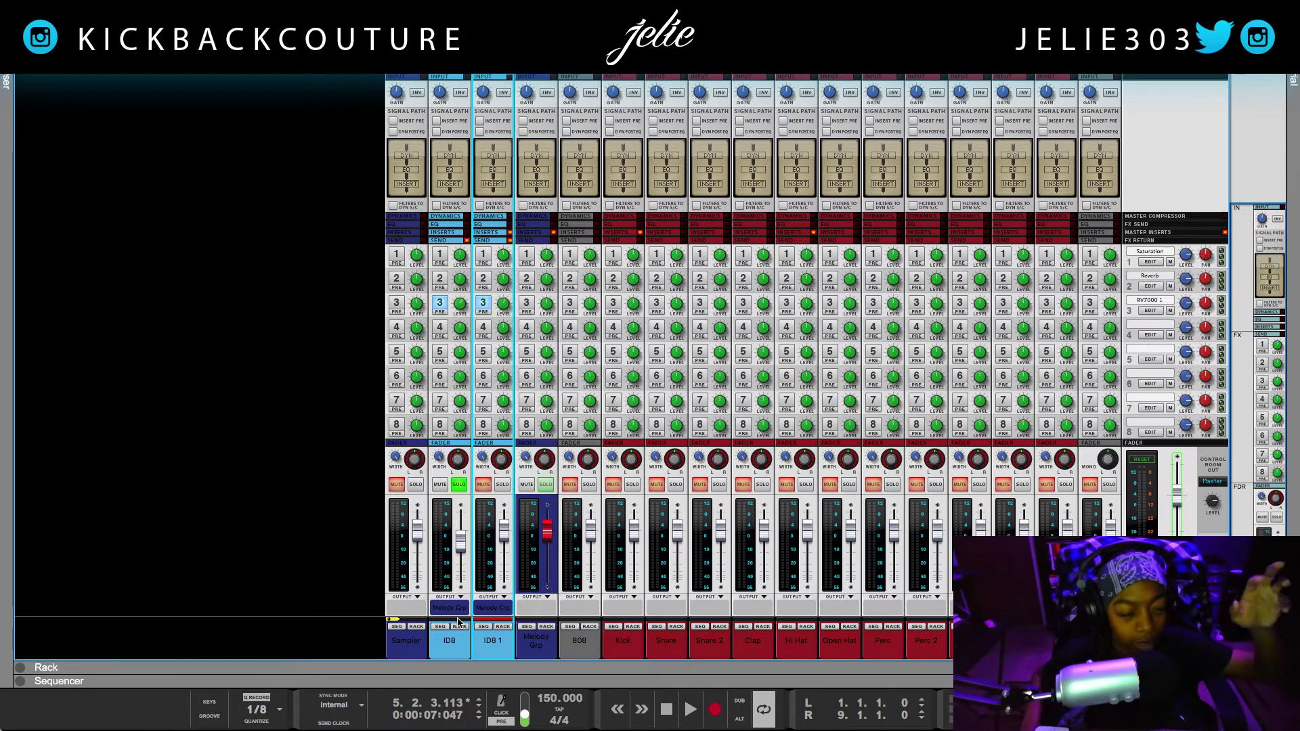
pyautogui.click(1159, 246)
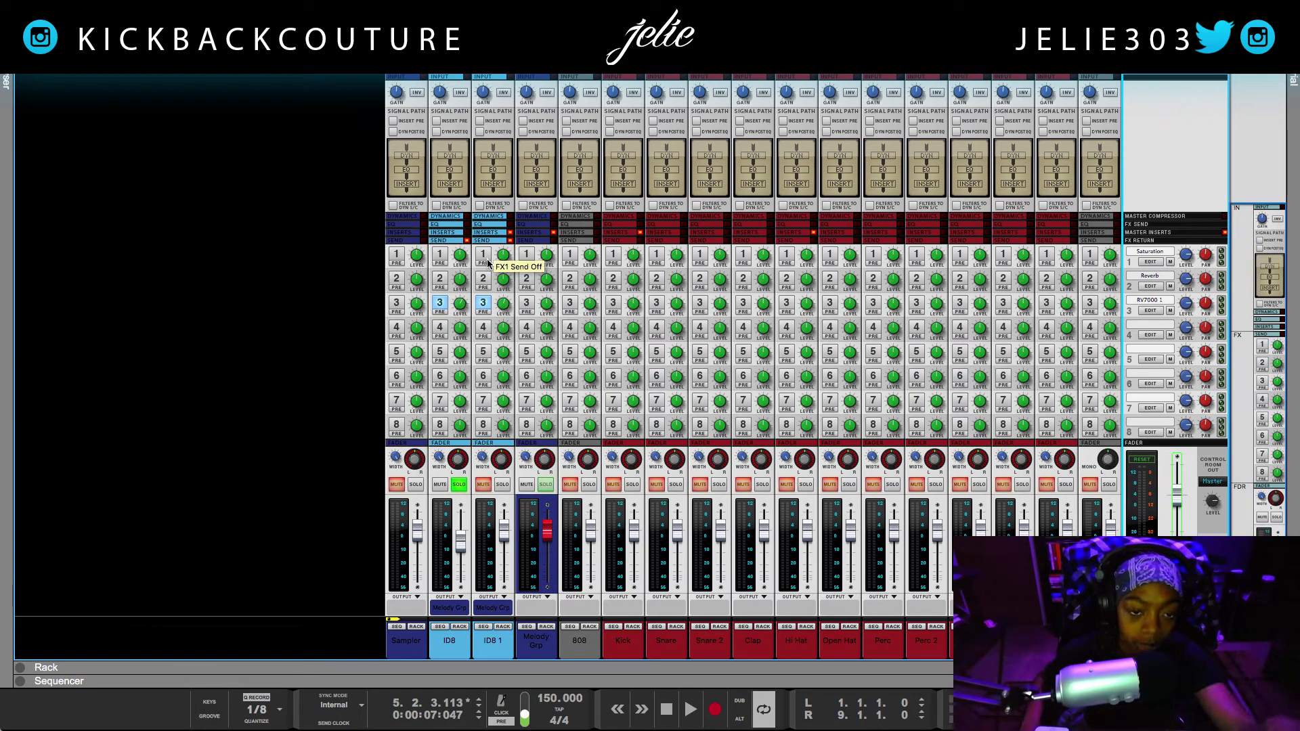
pyautogui.click(467, 345)
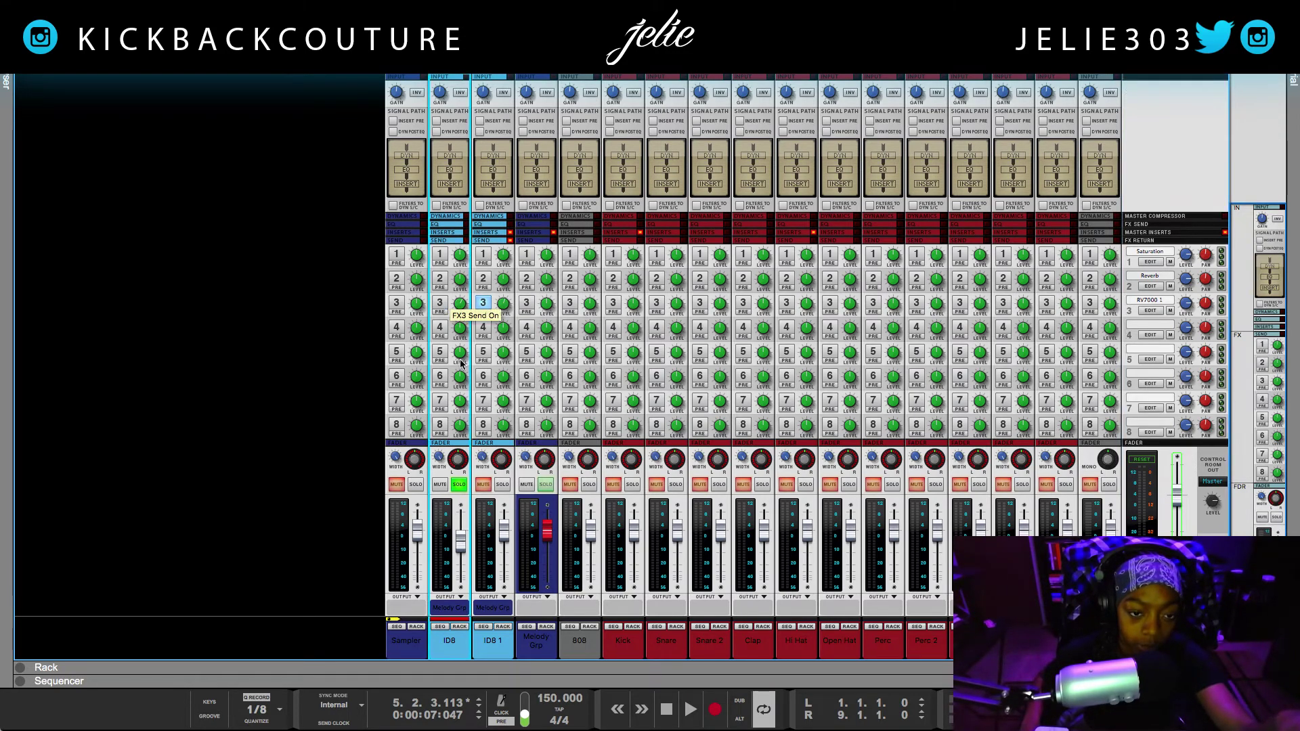
pyautogui.click(666, 709)
pyautogui.click(691, 718)
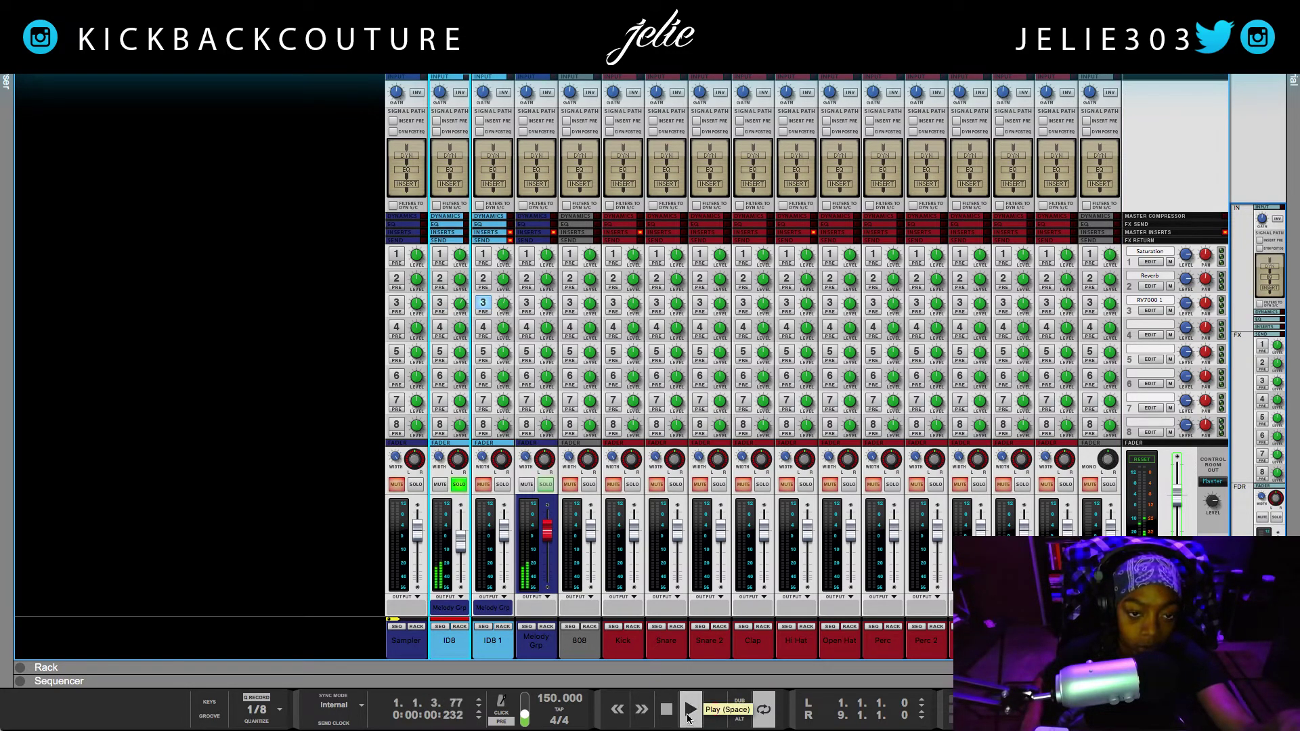
pyautogui.click(441, 304)
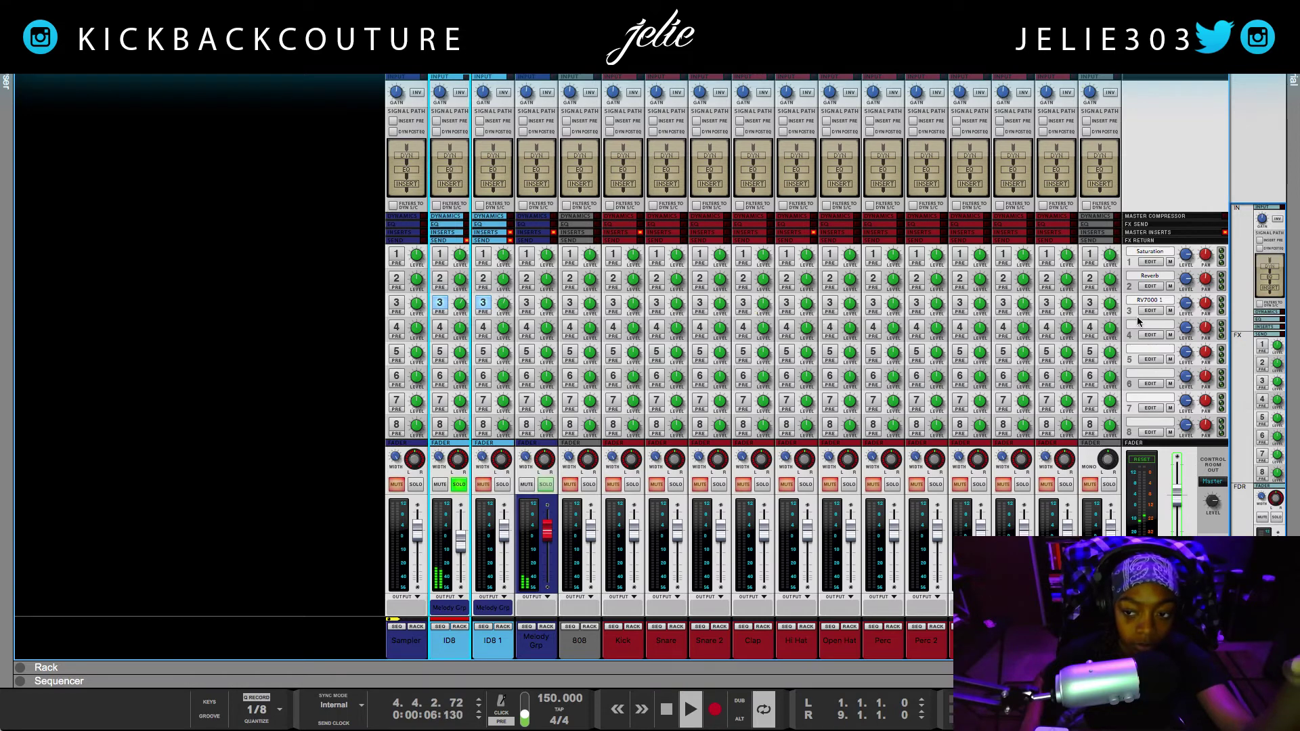
# - Turn the RV7000 1 return level on FX3 fully down, and raise it again while listening to the soloed piano
pyautogui.click(1185, 303)
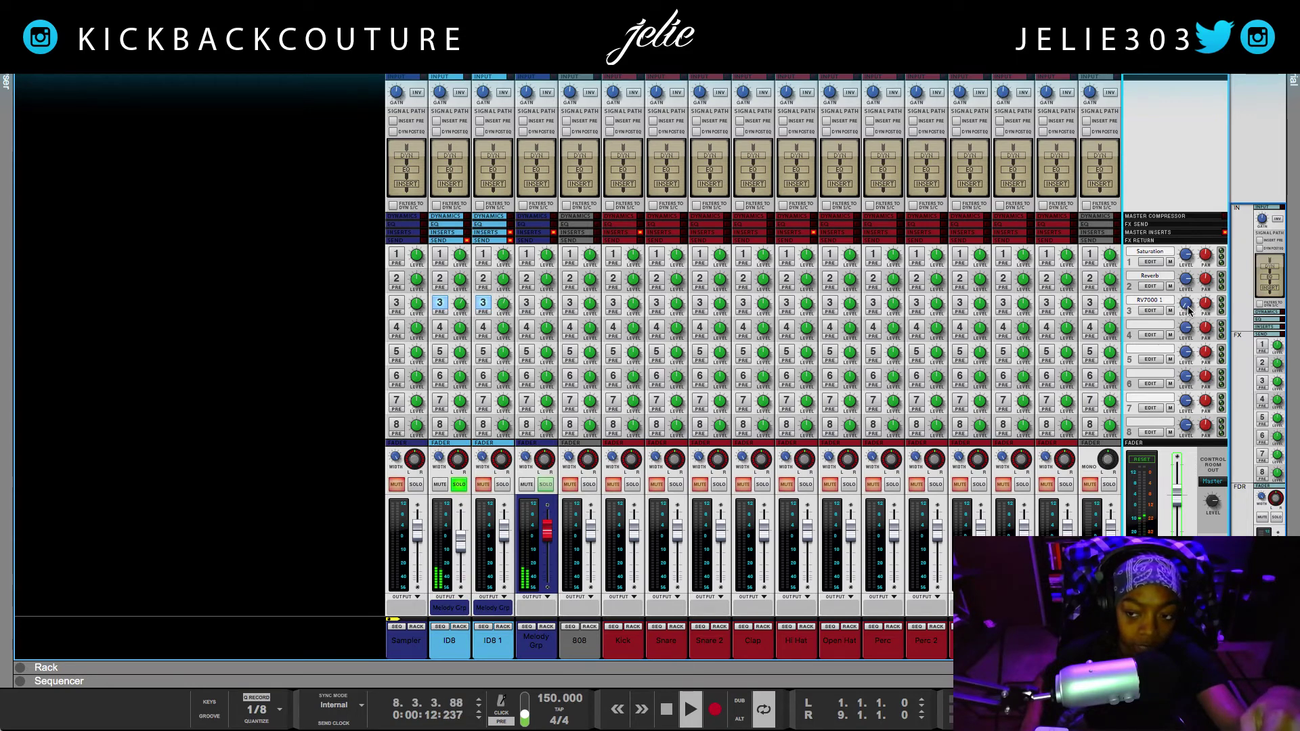
pyautogui.moveTo(1190, 309)
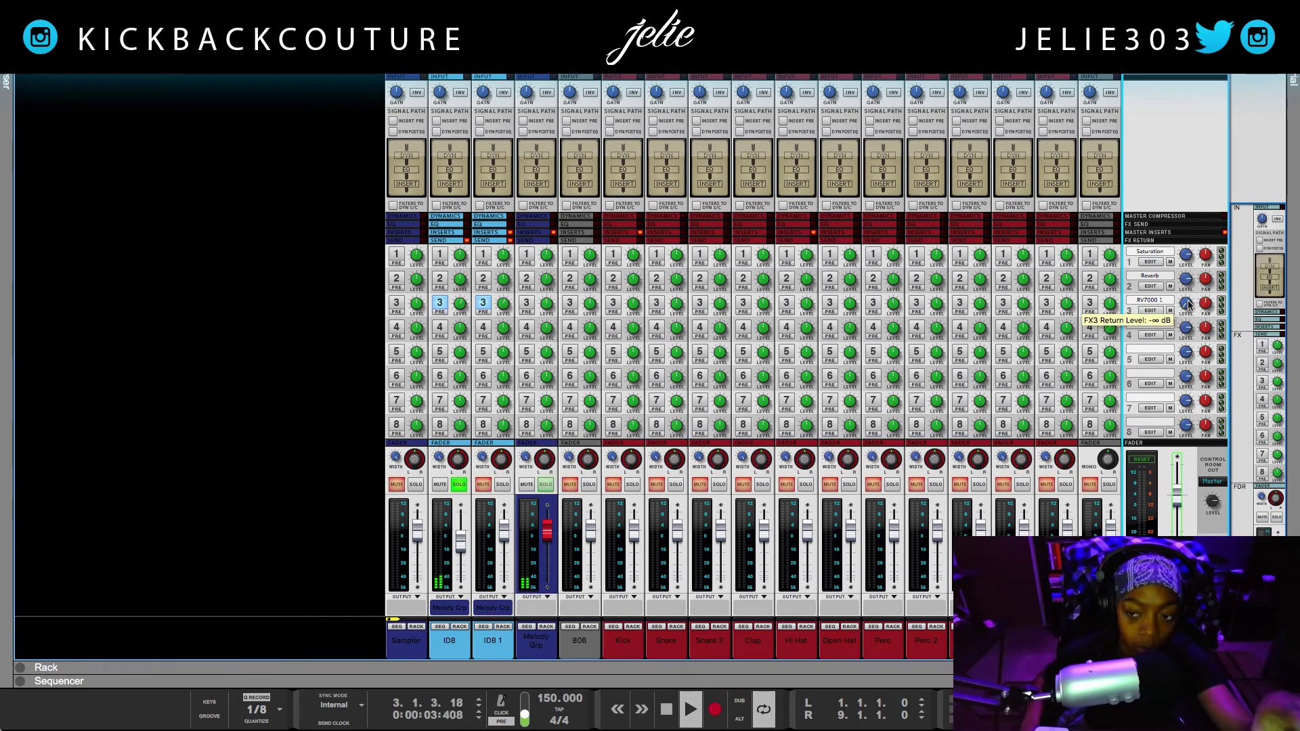
pyautogui.moveTo(1190, 305); pyautogui.dragTo(1188, 298)
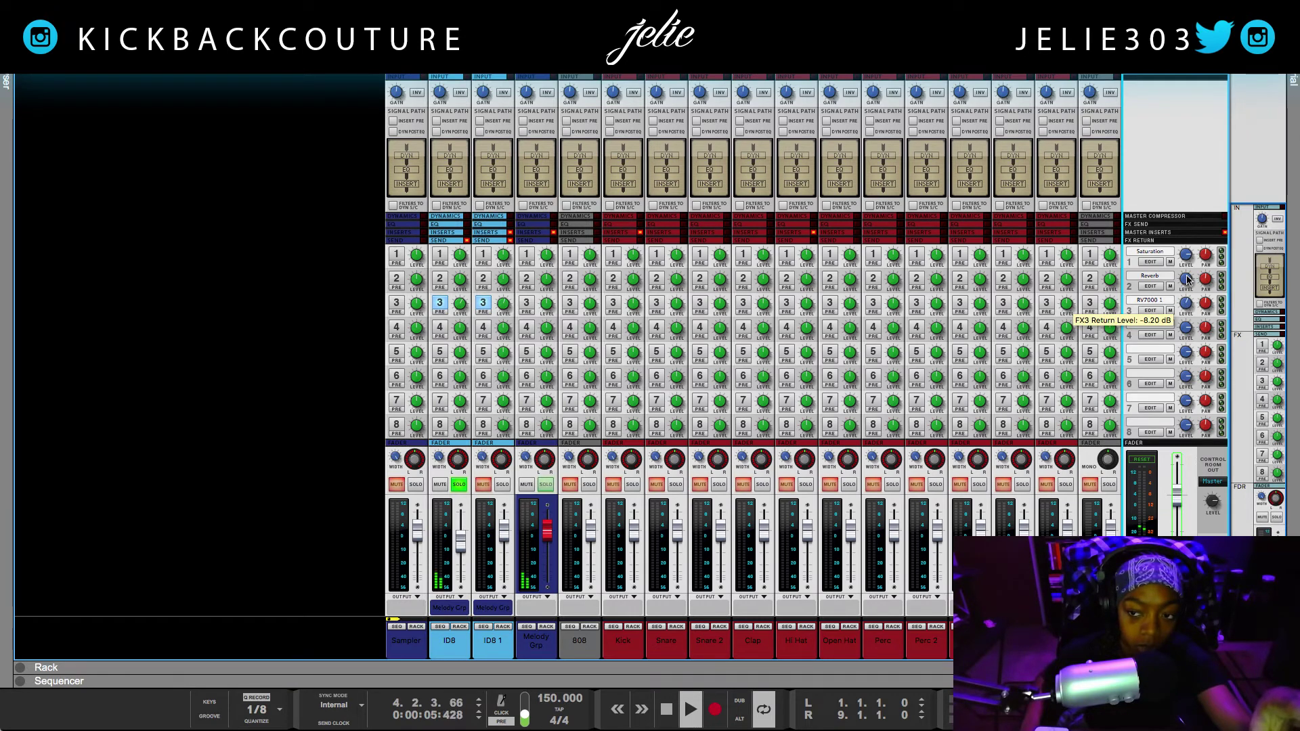
pyautogui.moveTo(1188, 280)
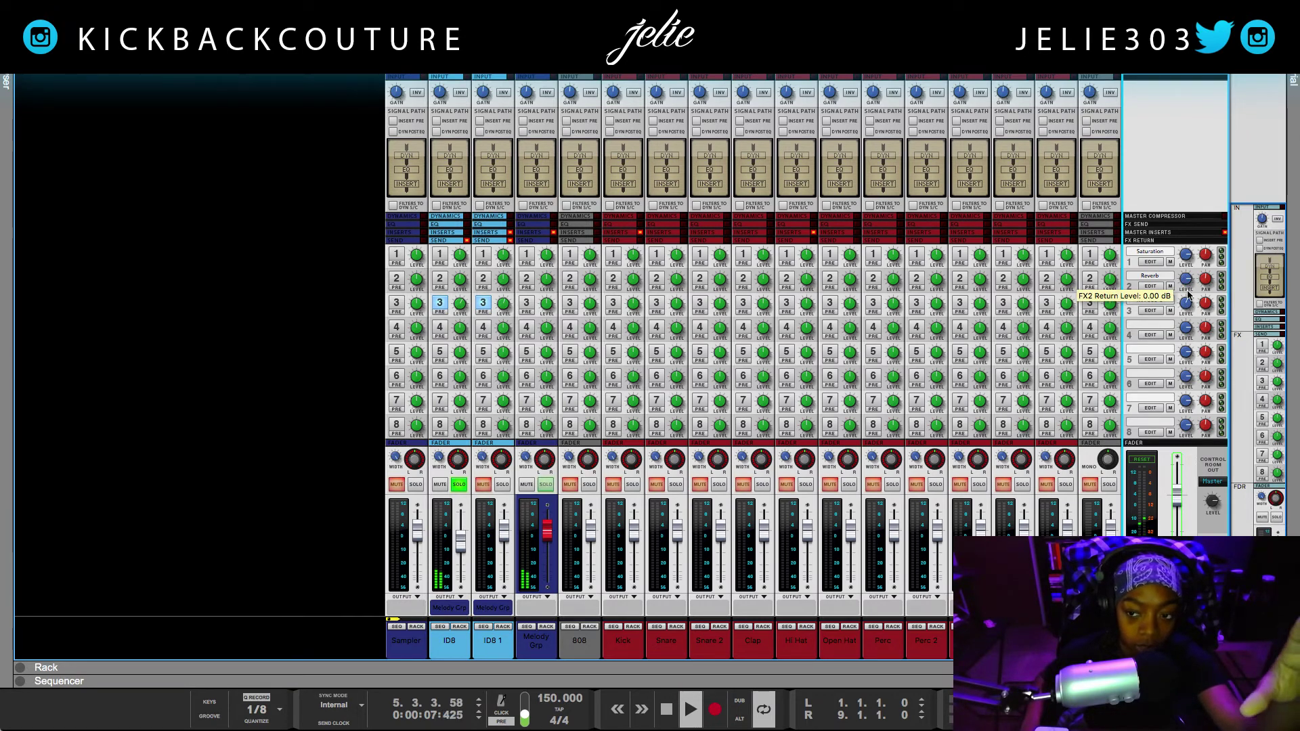
pyautogui.moveTo(1188, 309); pyautogui.dragTo(1187, 300)
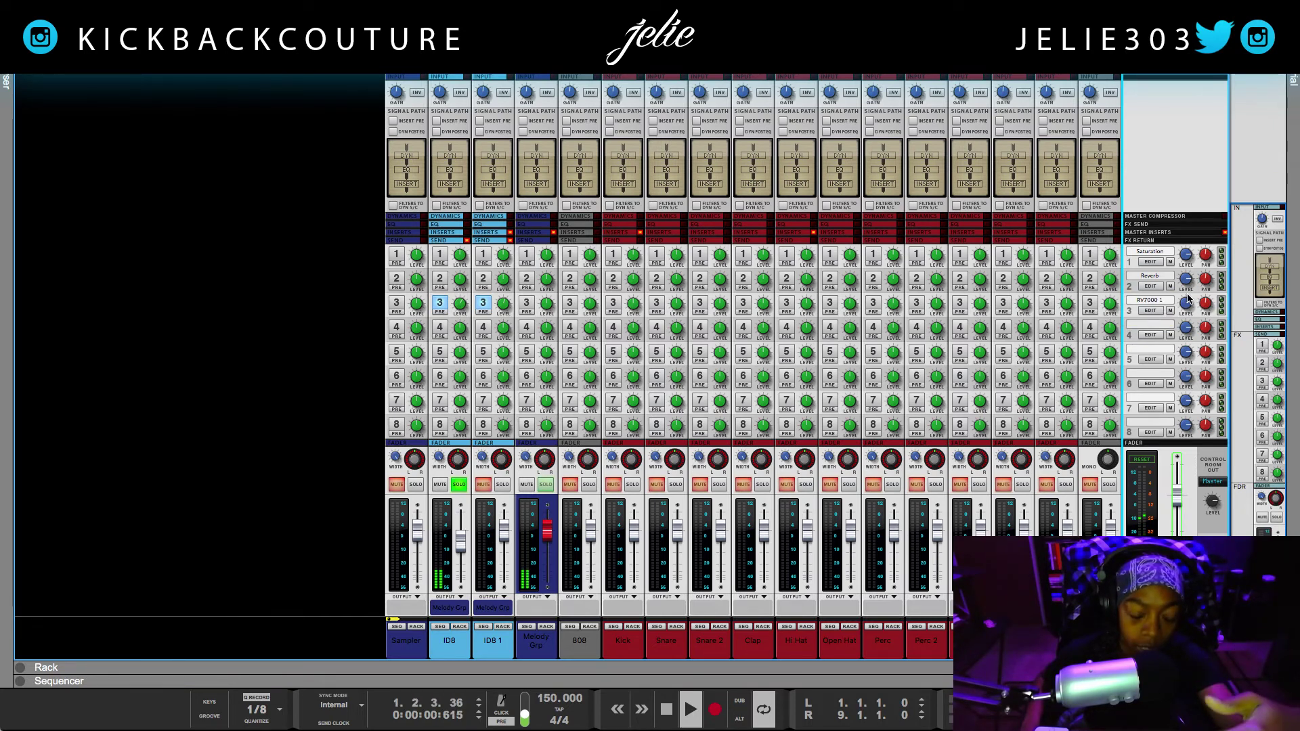
pyautogui.moveTo(1187, 302)
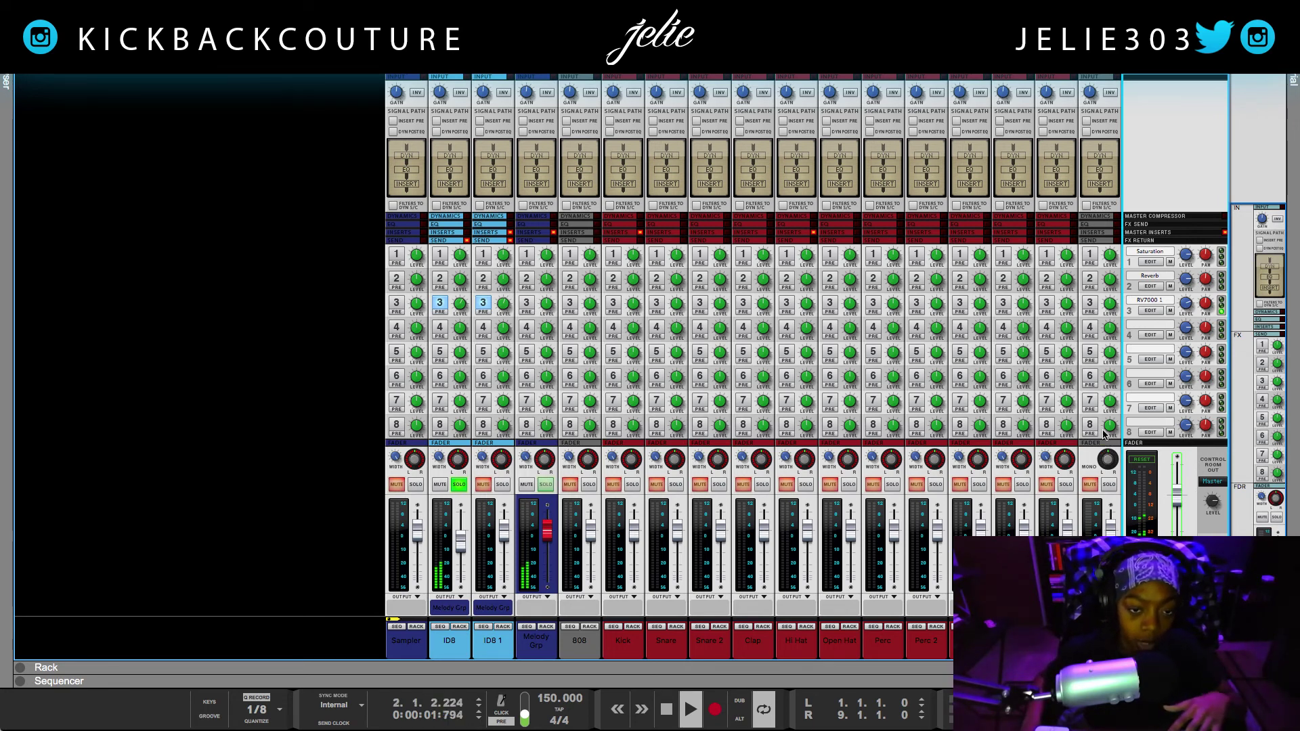
pyautogui.moveTo(1104, 433)
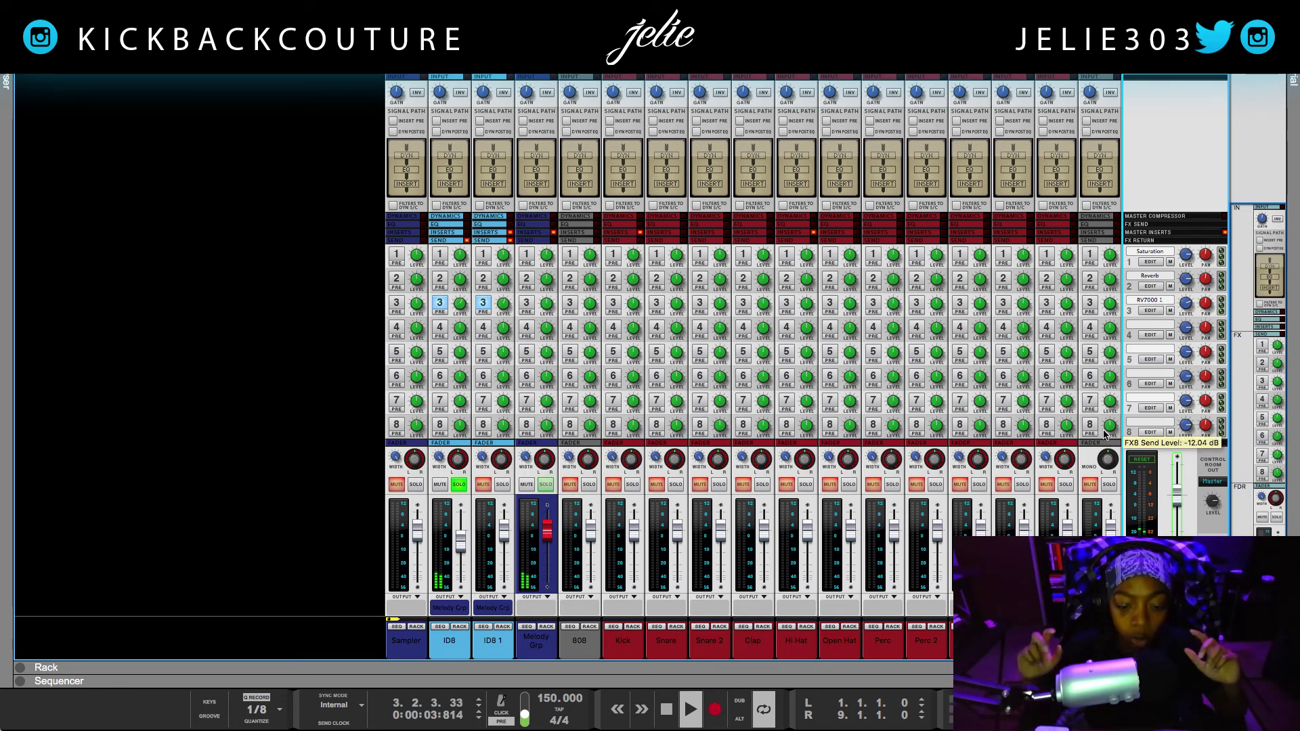